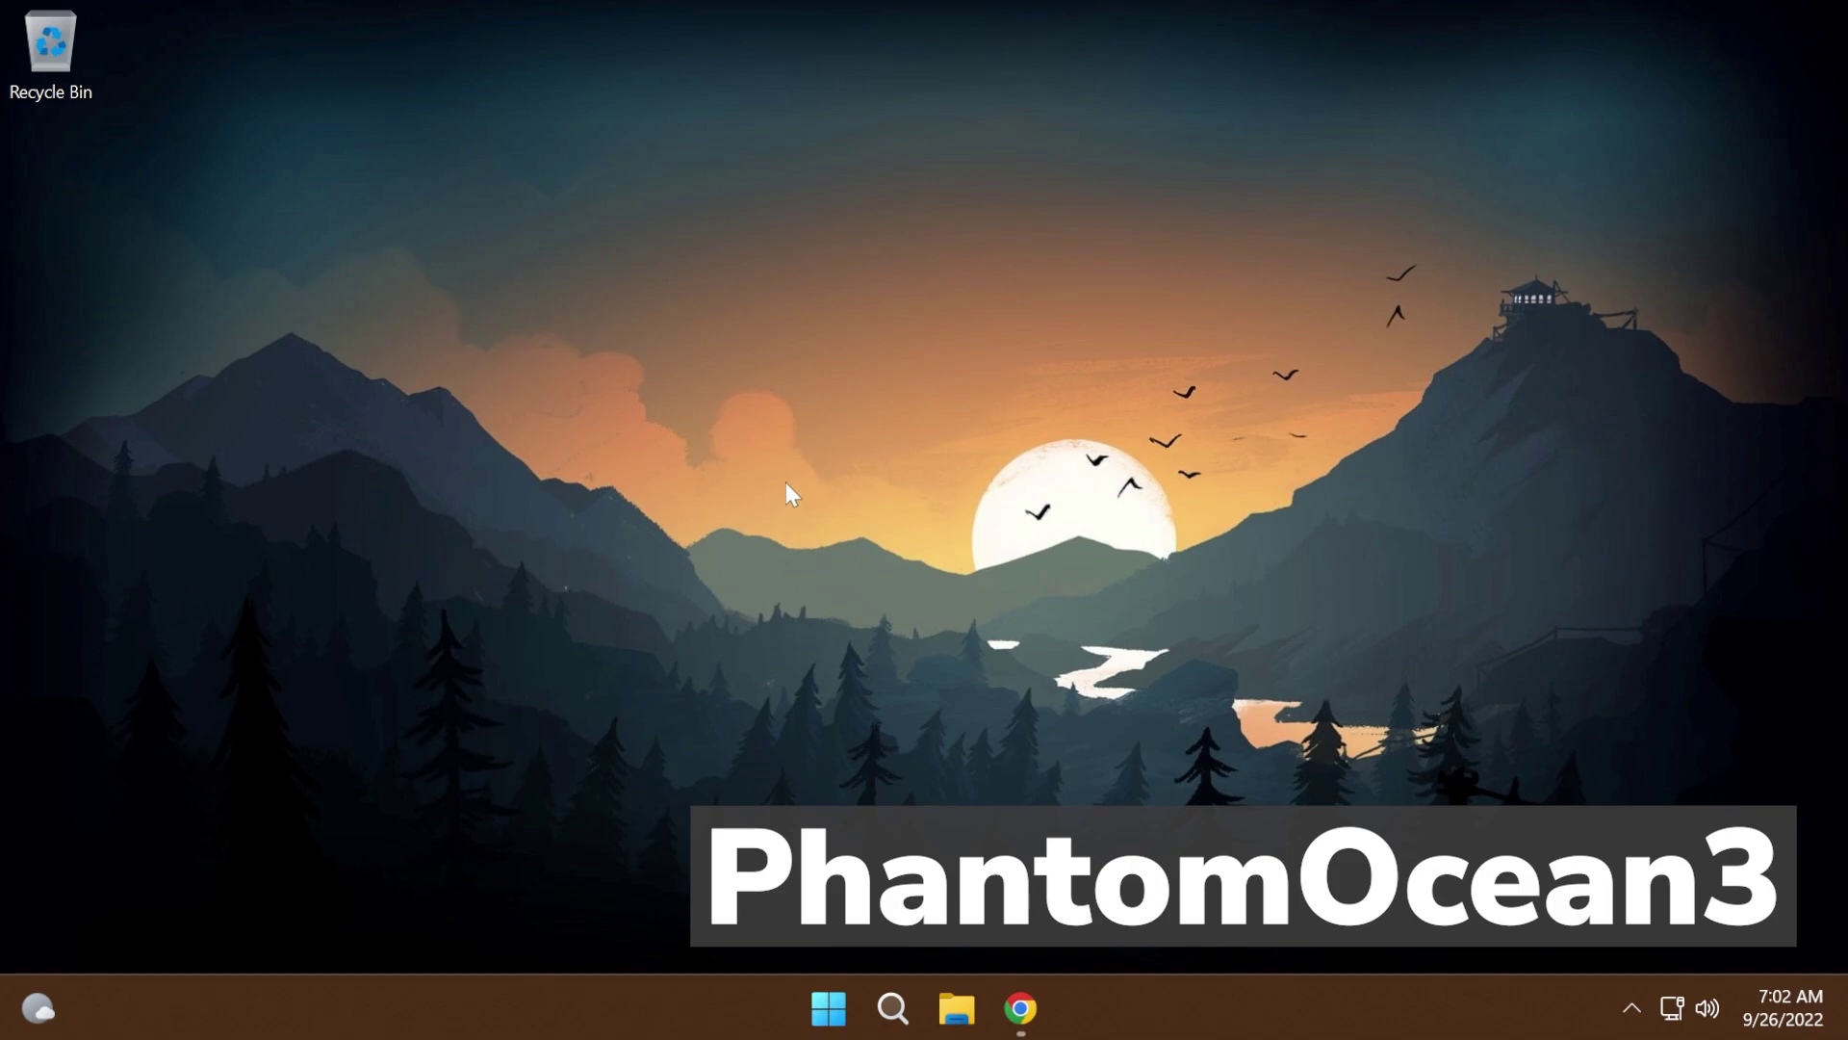
- Download ViVeTool-v0.3.1.zip from the Assets list on the ViVe GitHub releases page in Chrome
click(1020, 1007)
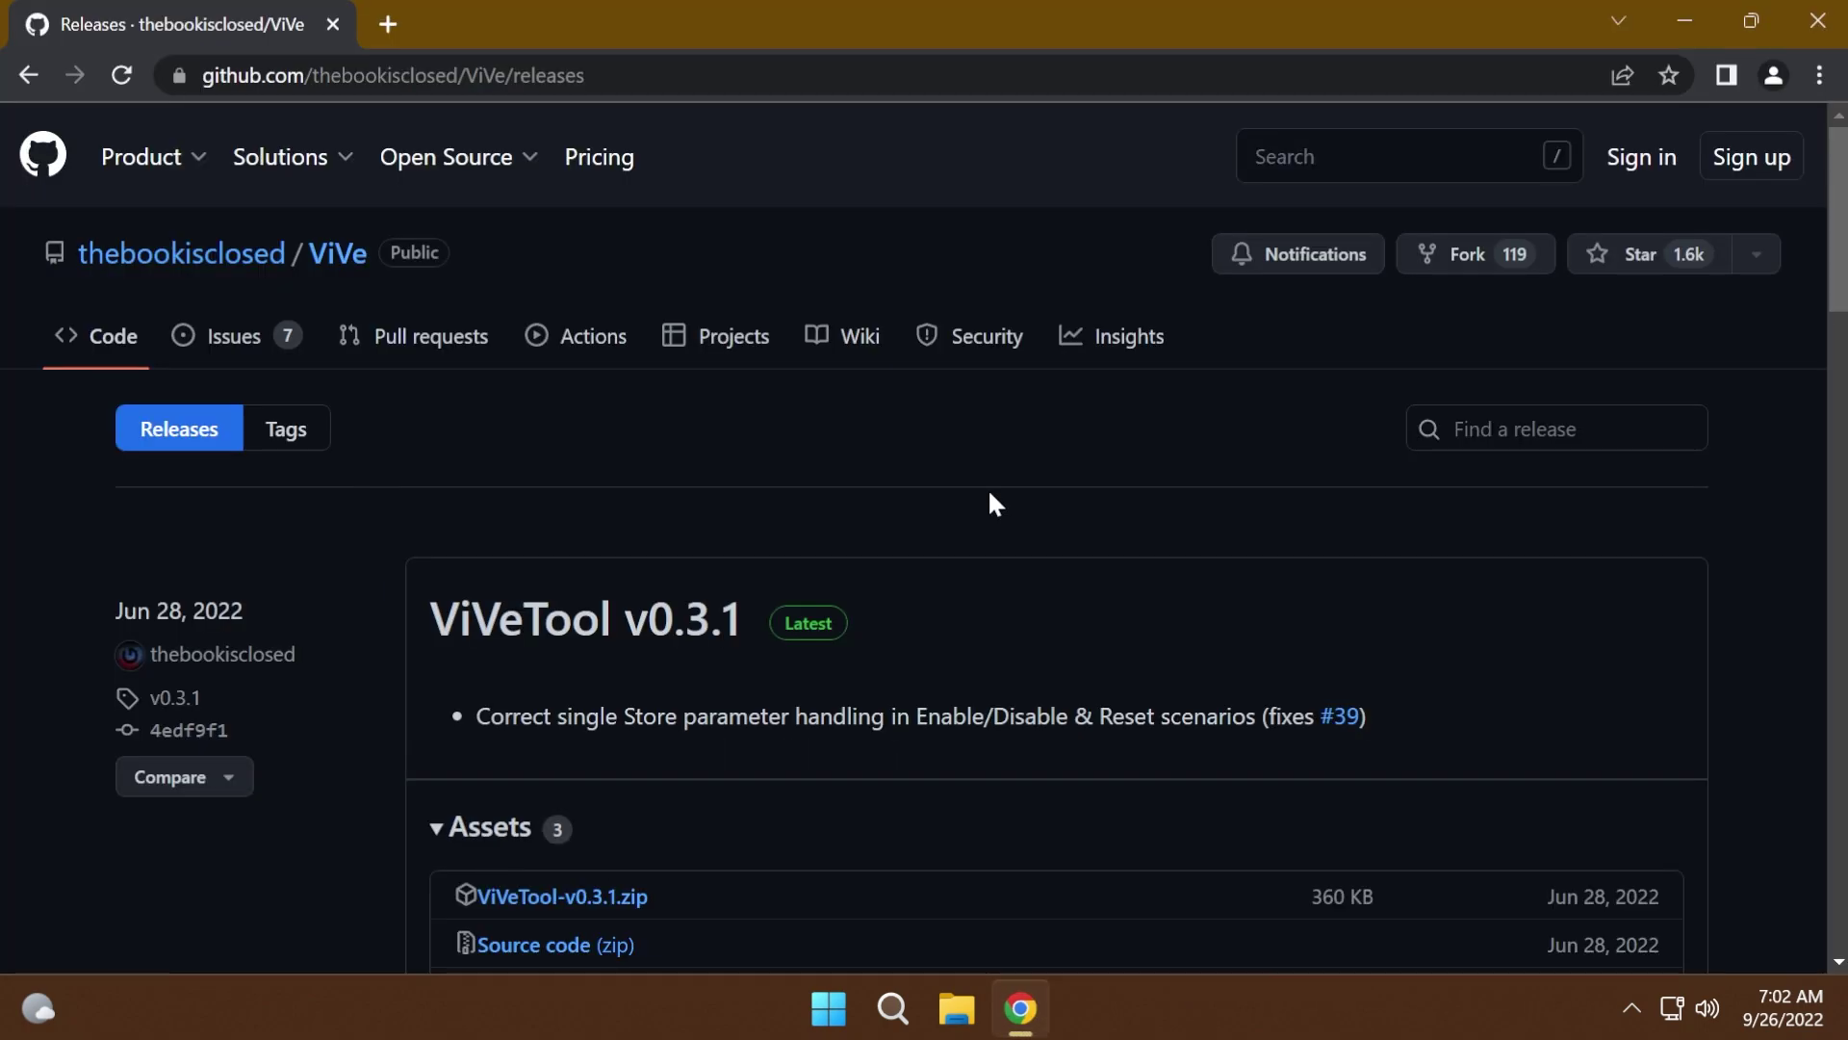
scroll(743, 472, down, 1)
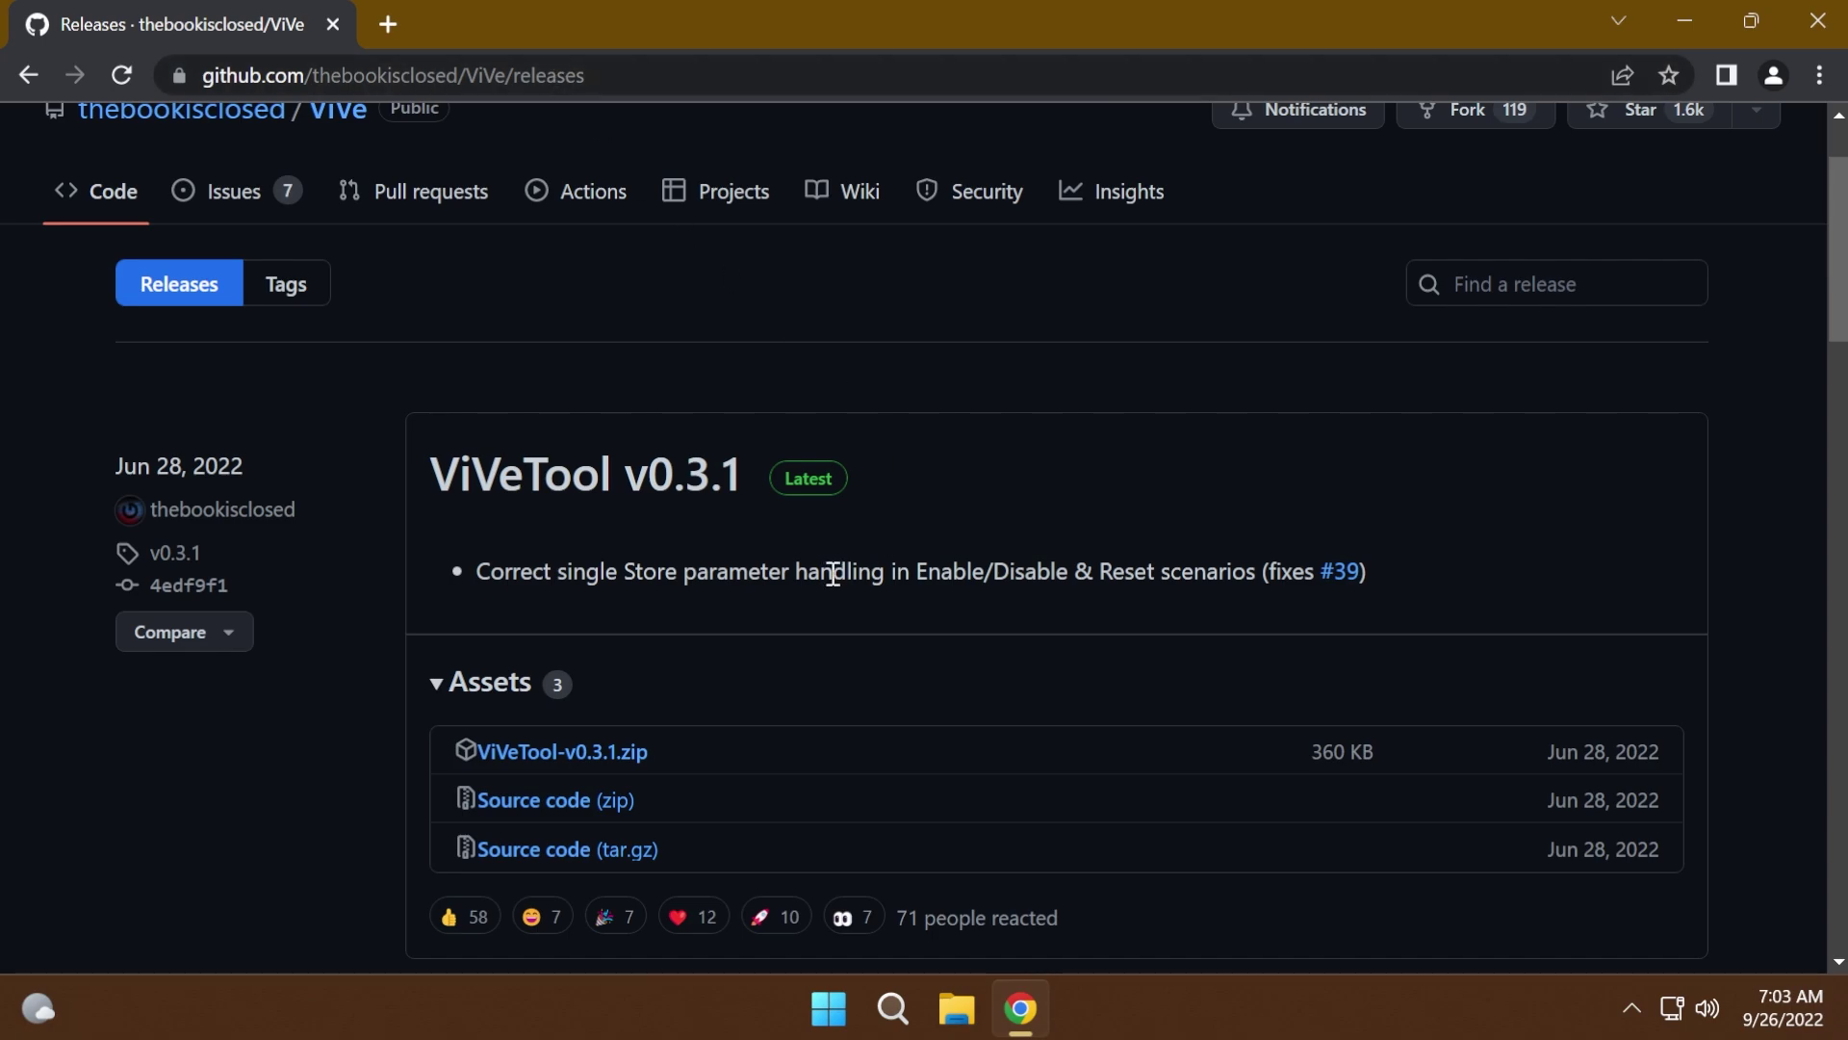
click(568, 753)
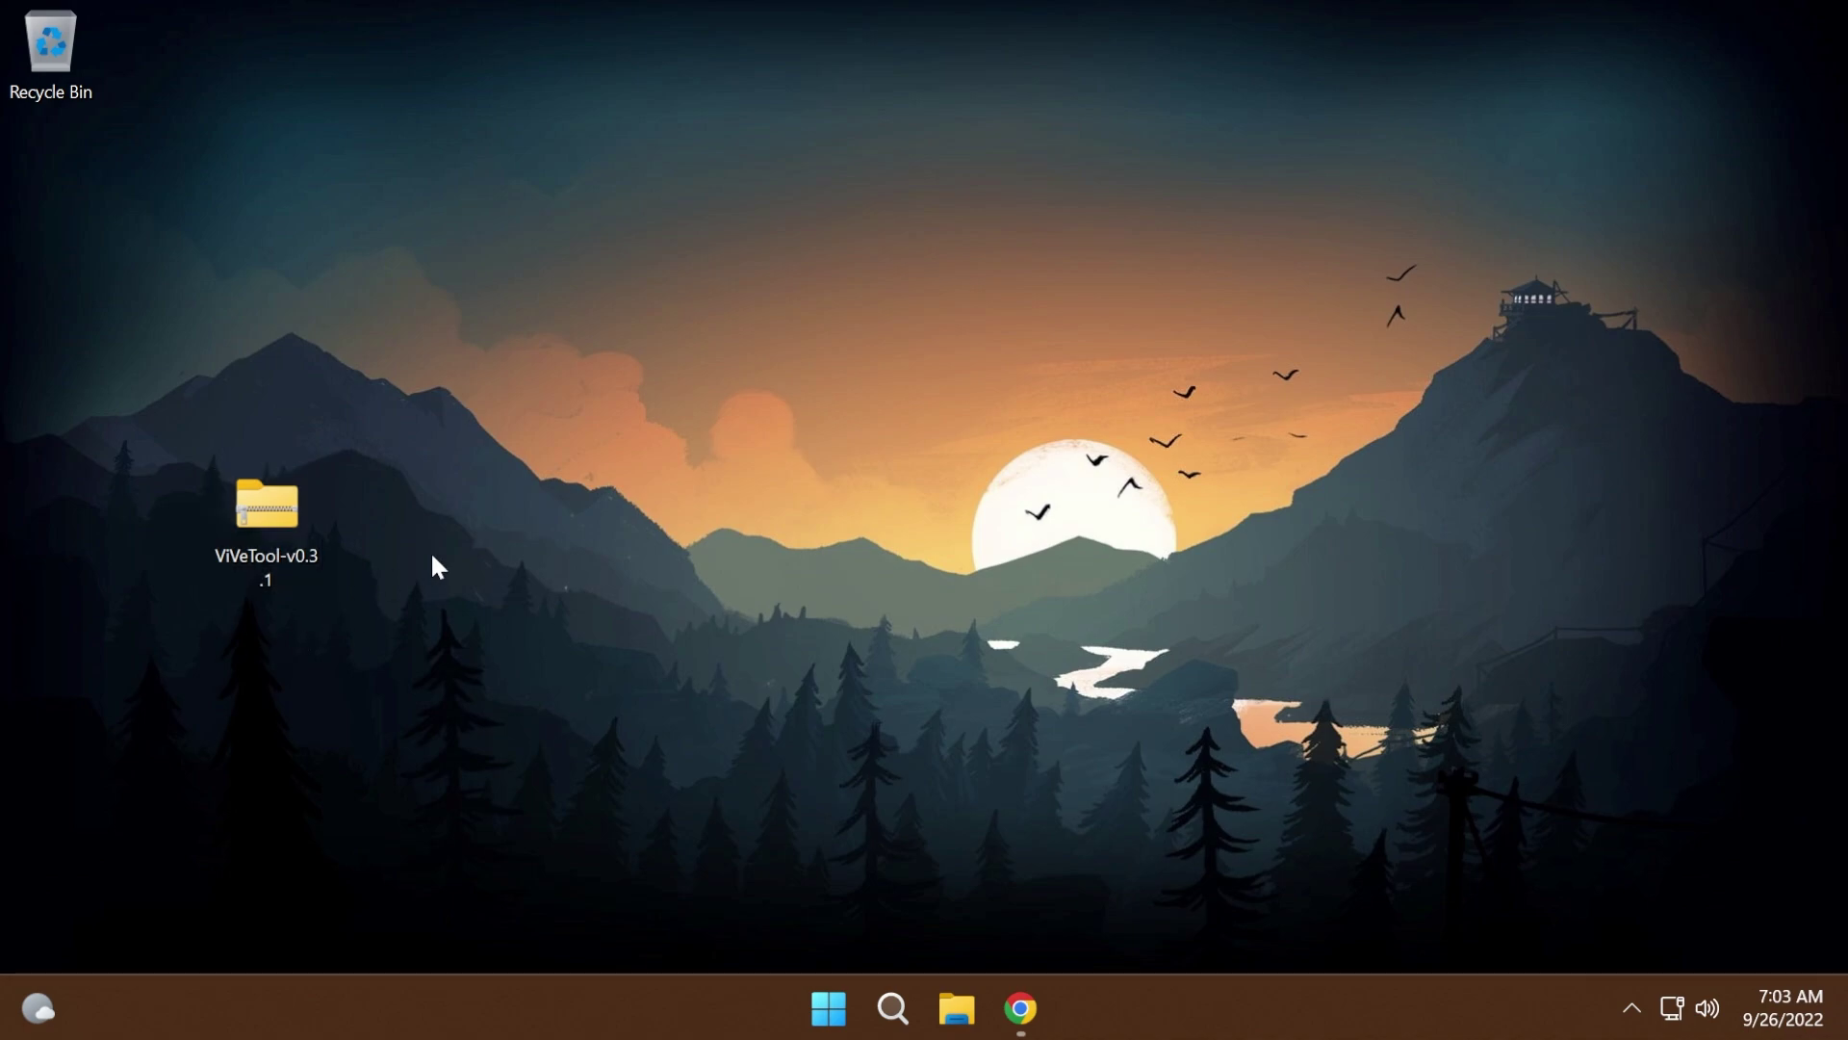
- Extract All on the ViVeTool zip with C:\Windows\System32 as the destination folder
right_click(267, 521)
click(423, 438)
click(1249, 380)
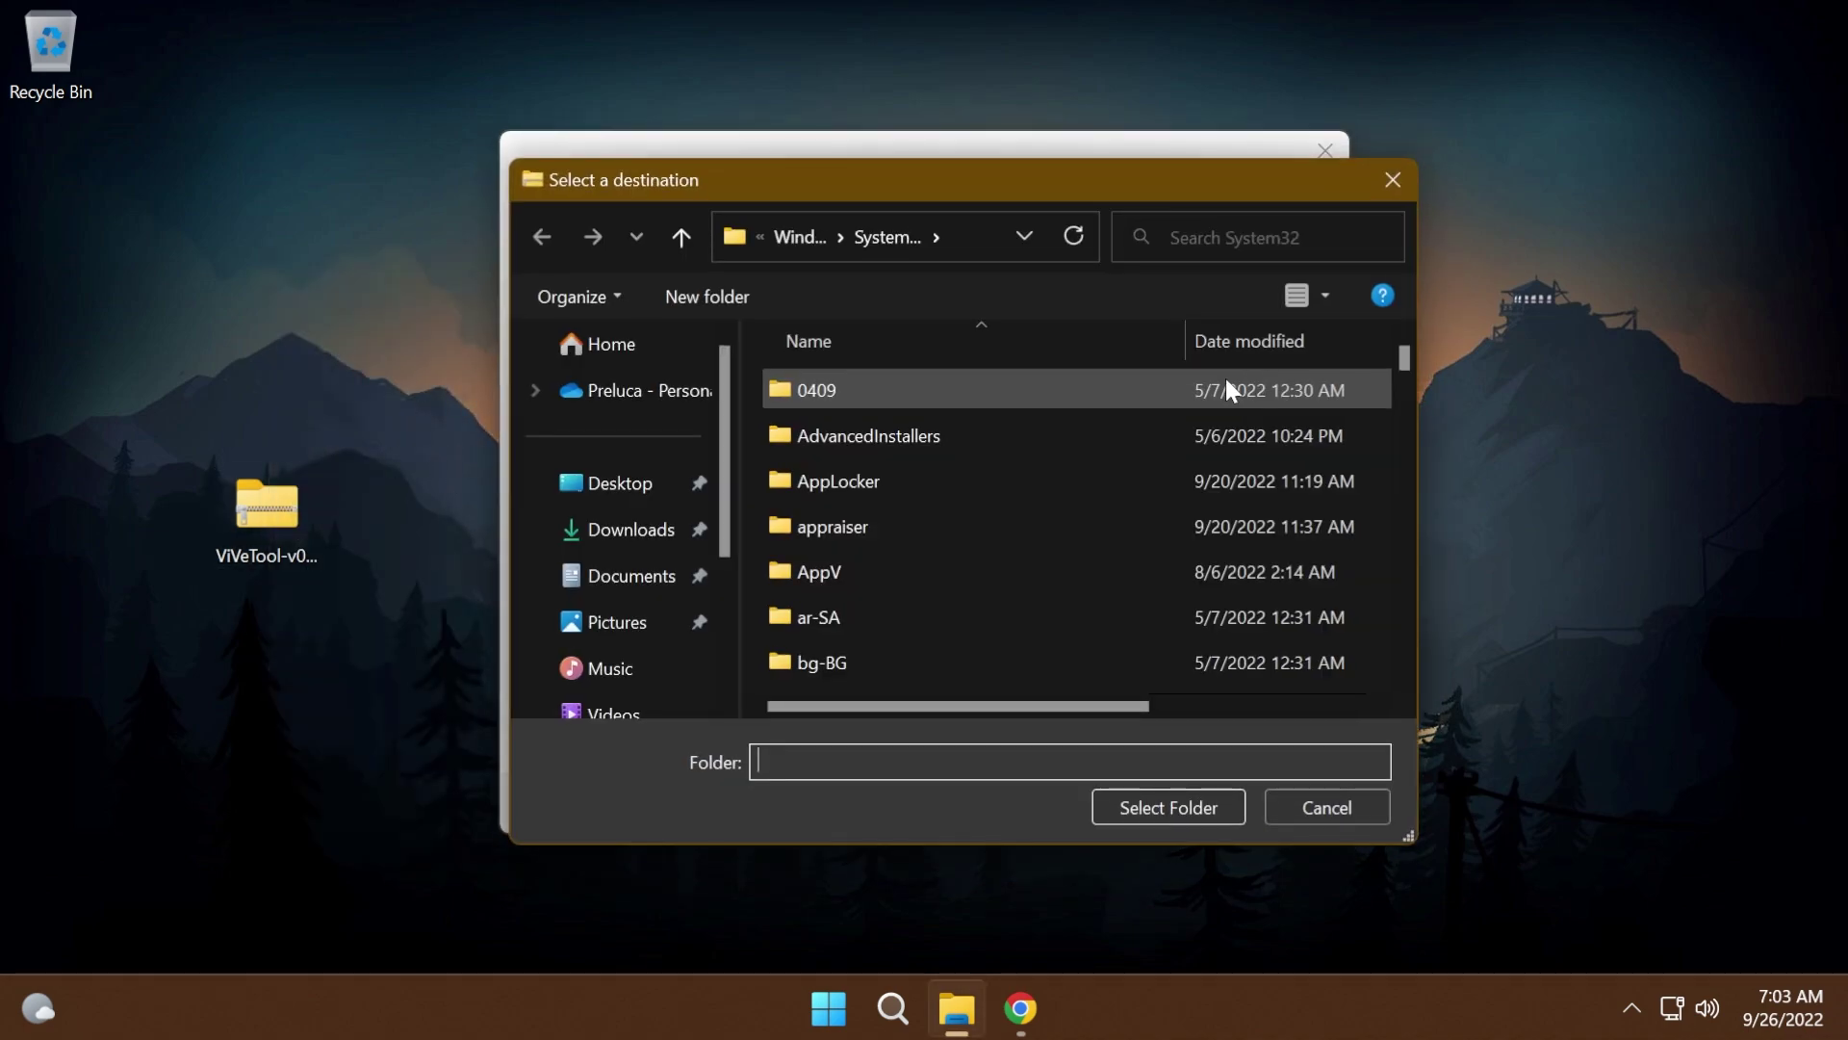
scroll(674, 582, down, 2)
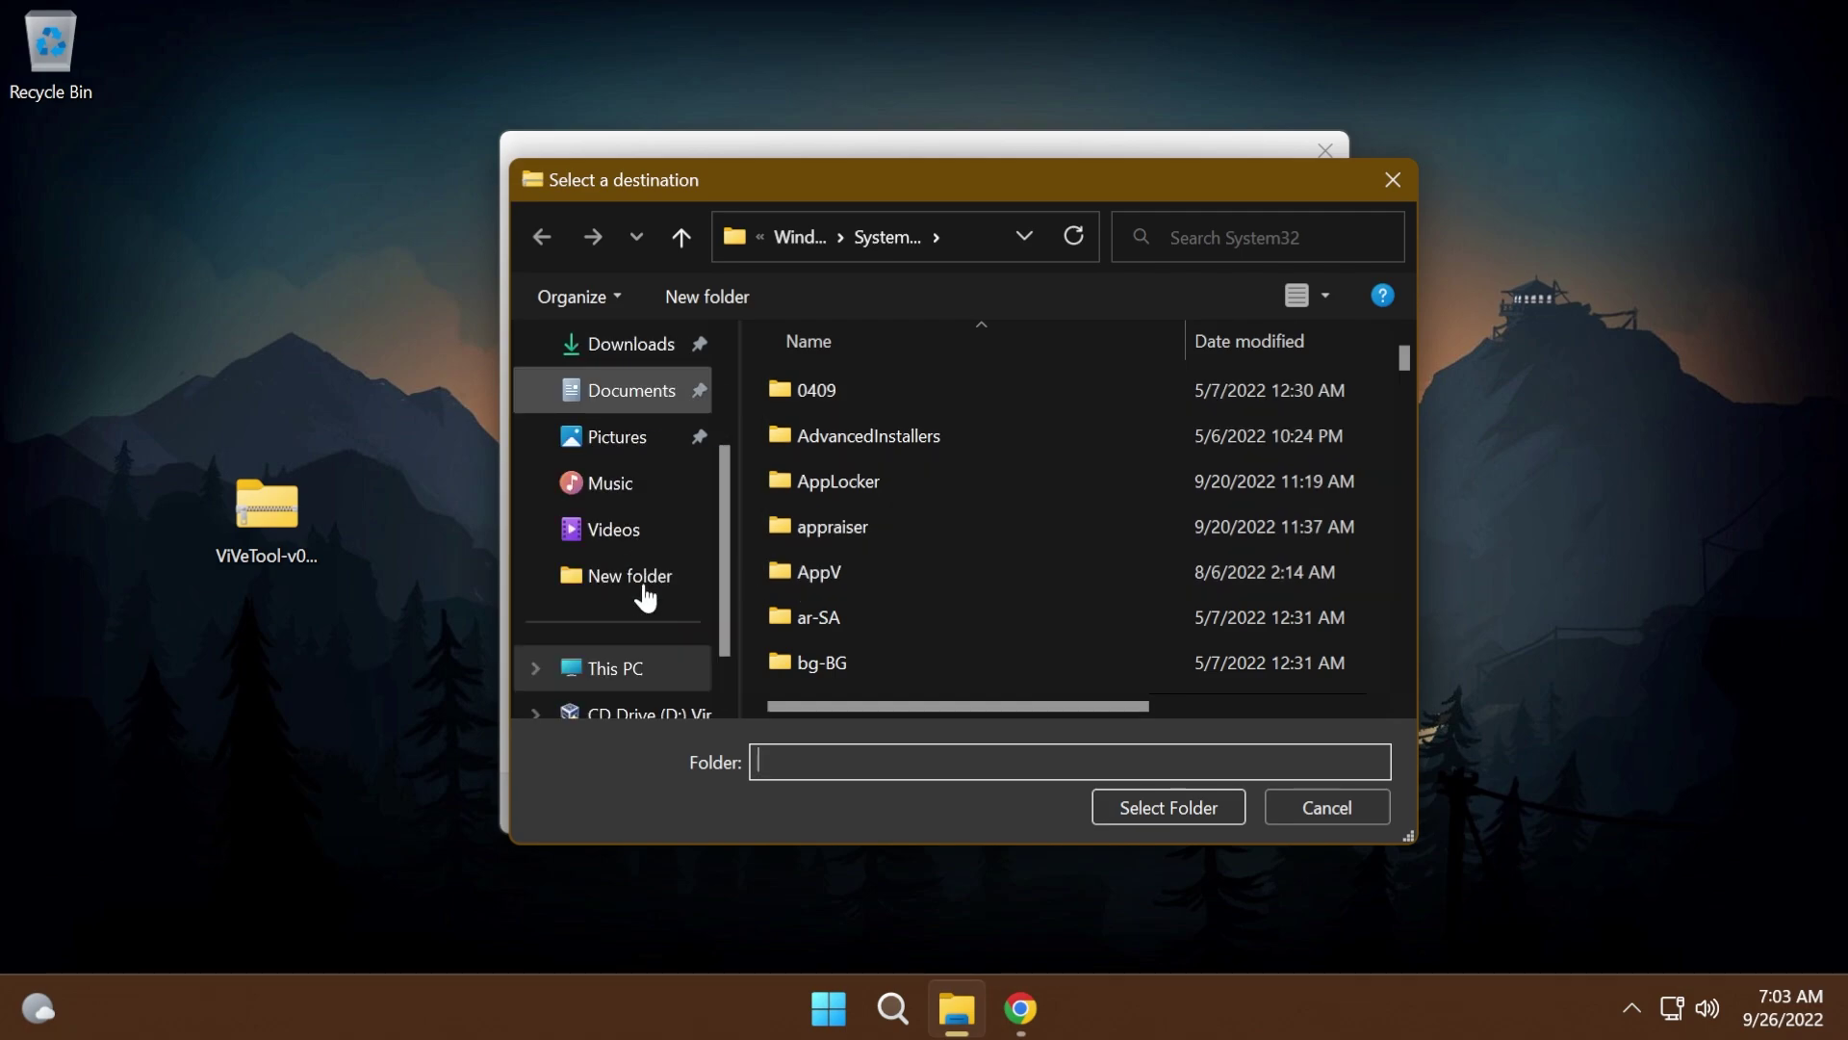
click(616, 668)
double_click(980, 399)
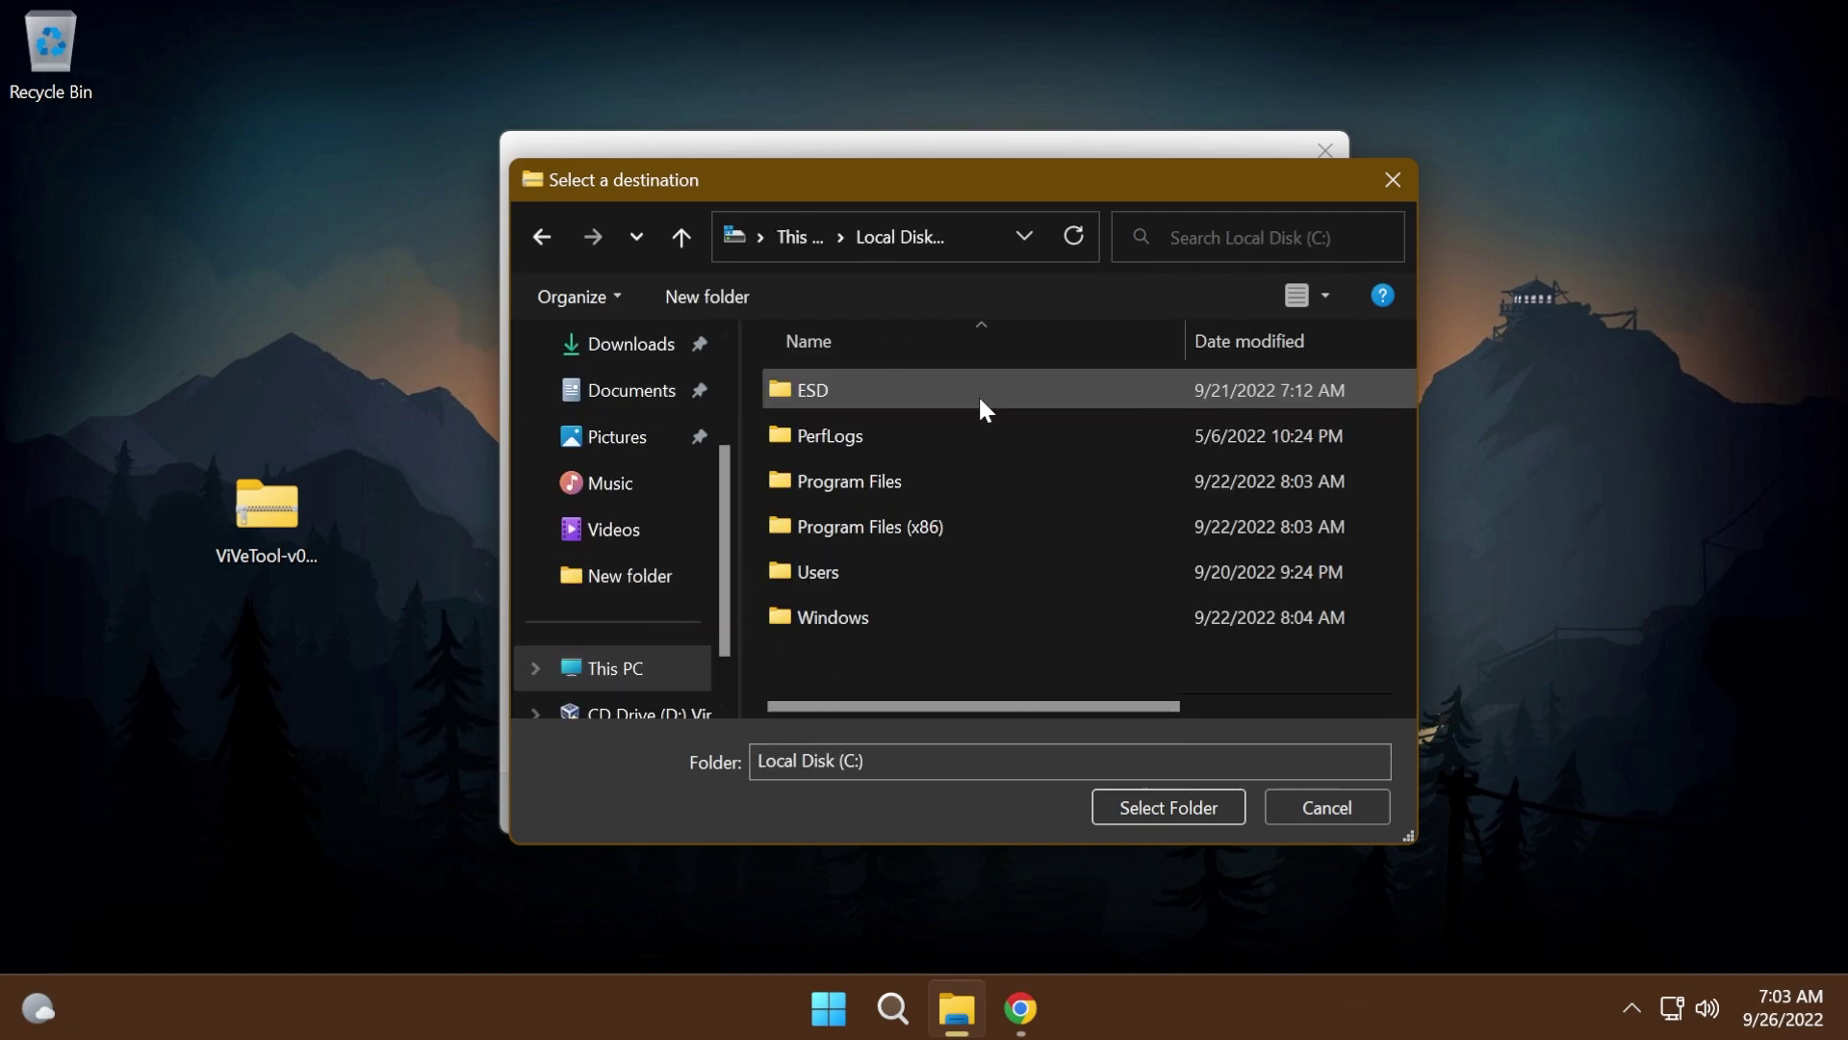
double_click(924, 617)
scroll(928, 565, down, 15)
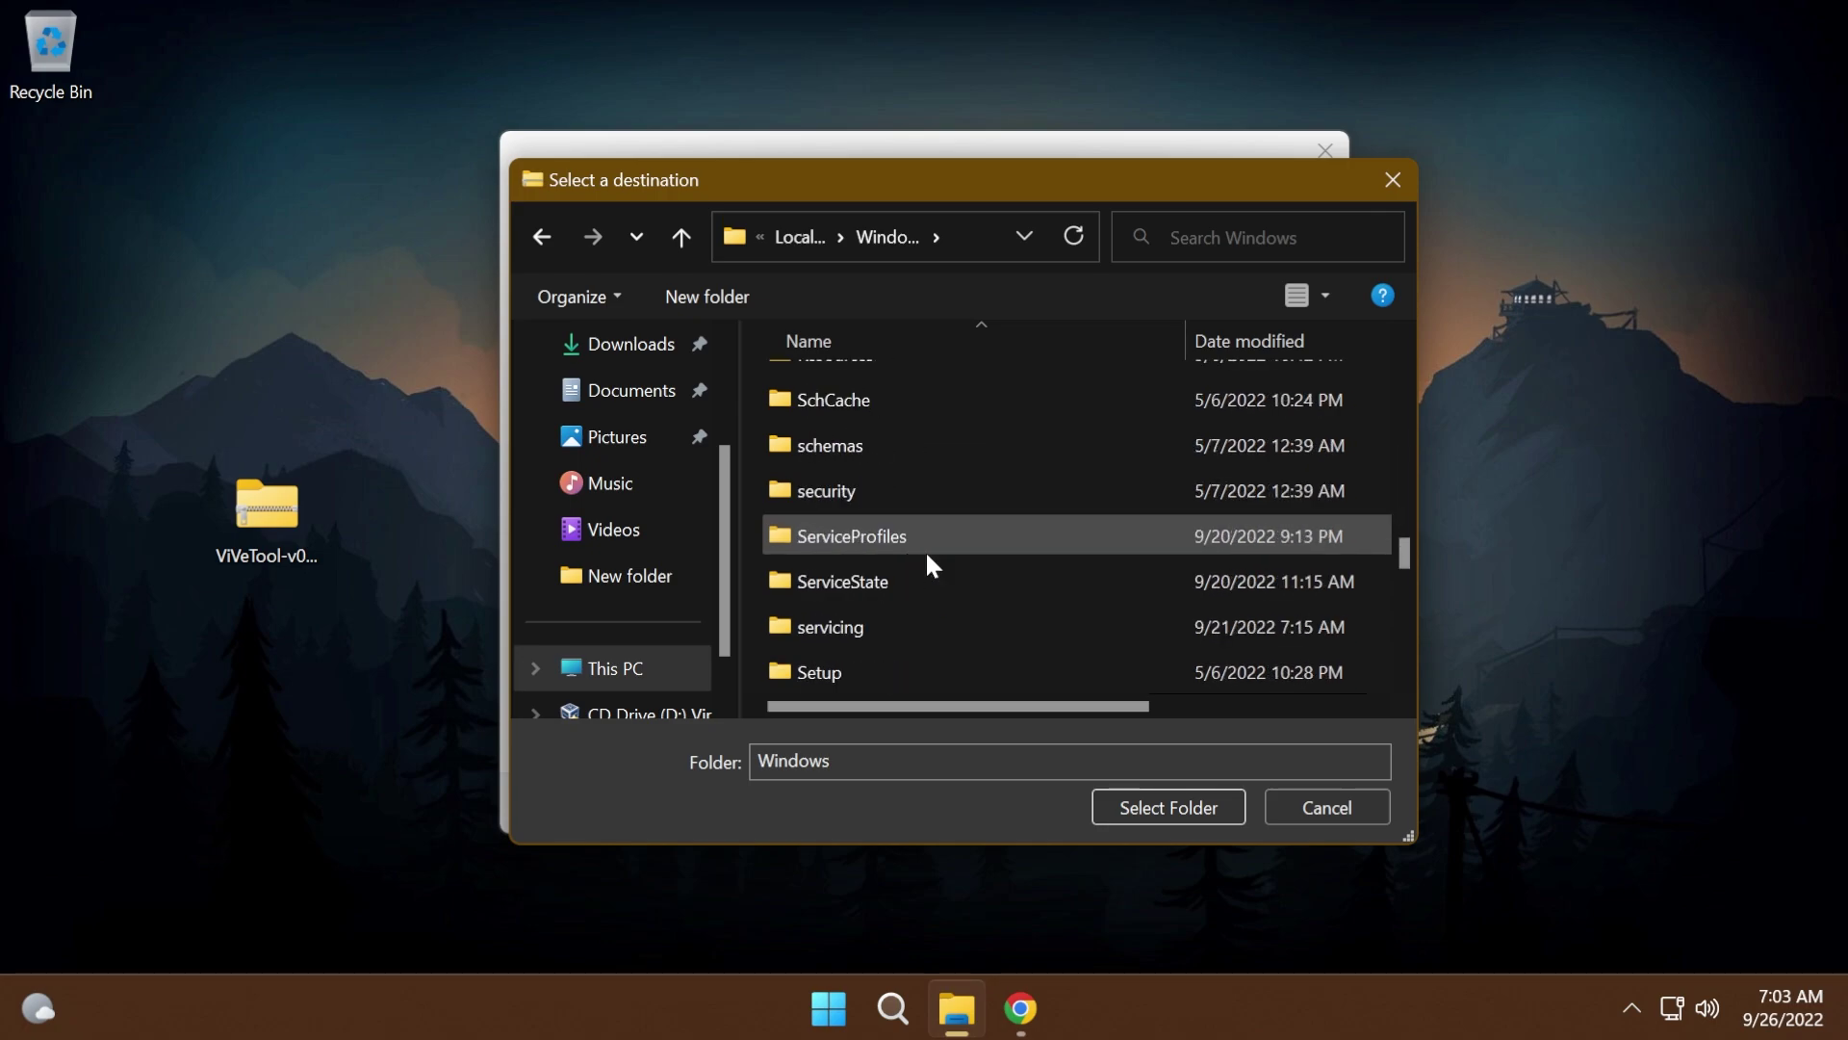
scroll(926, 550, down, 4)
click(866, 490)
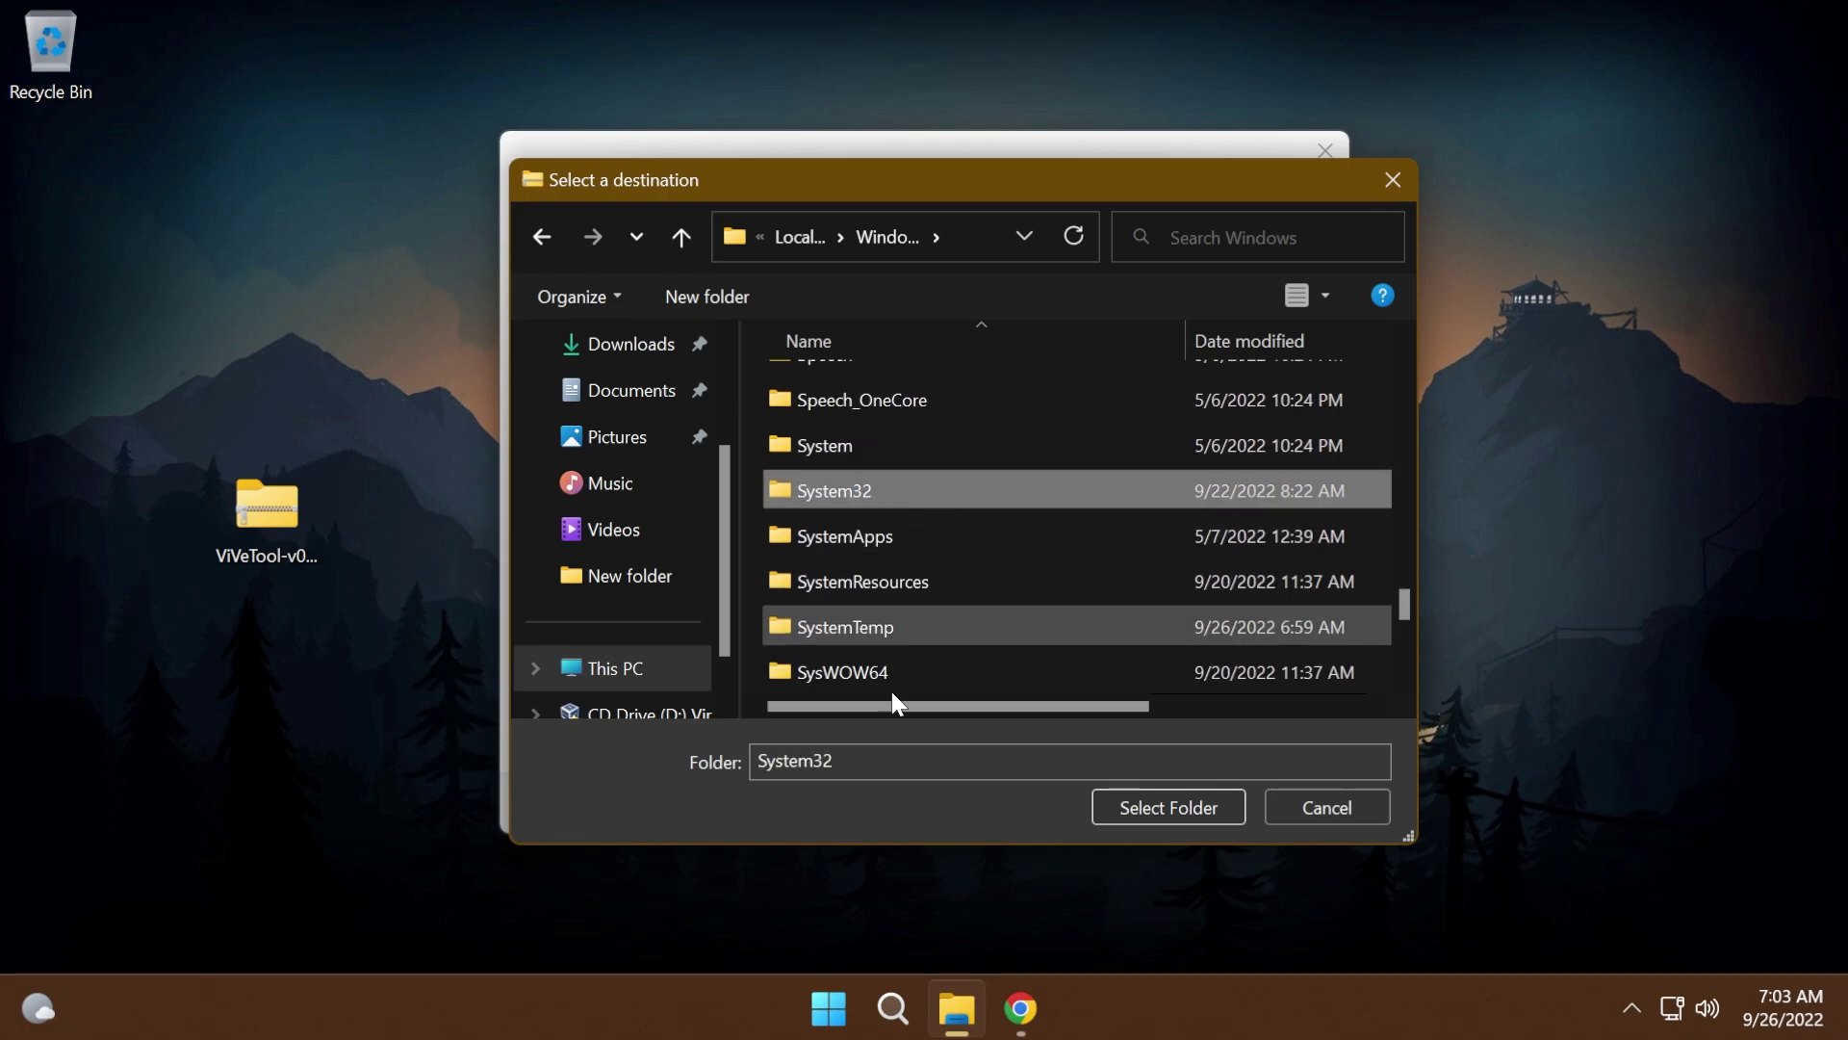
click(1146, 807)
- Extract the files into System32, replacing existing files and granting administrator permission
click(1168, 803)
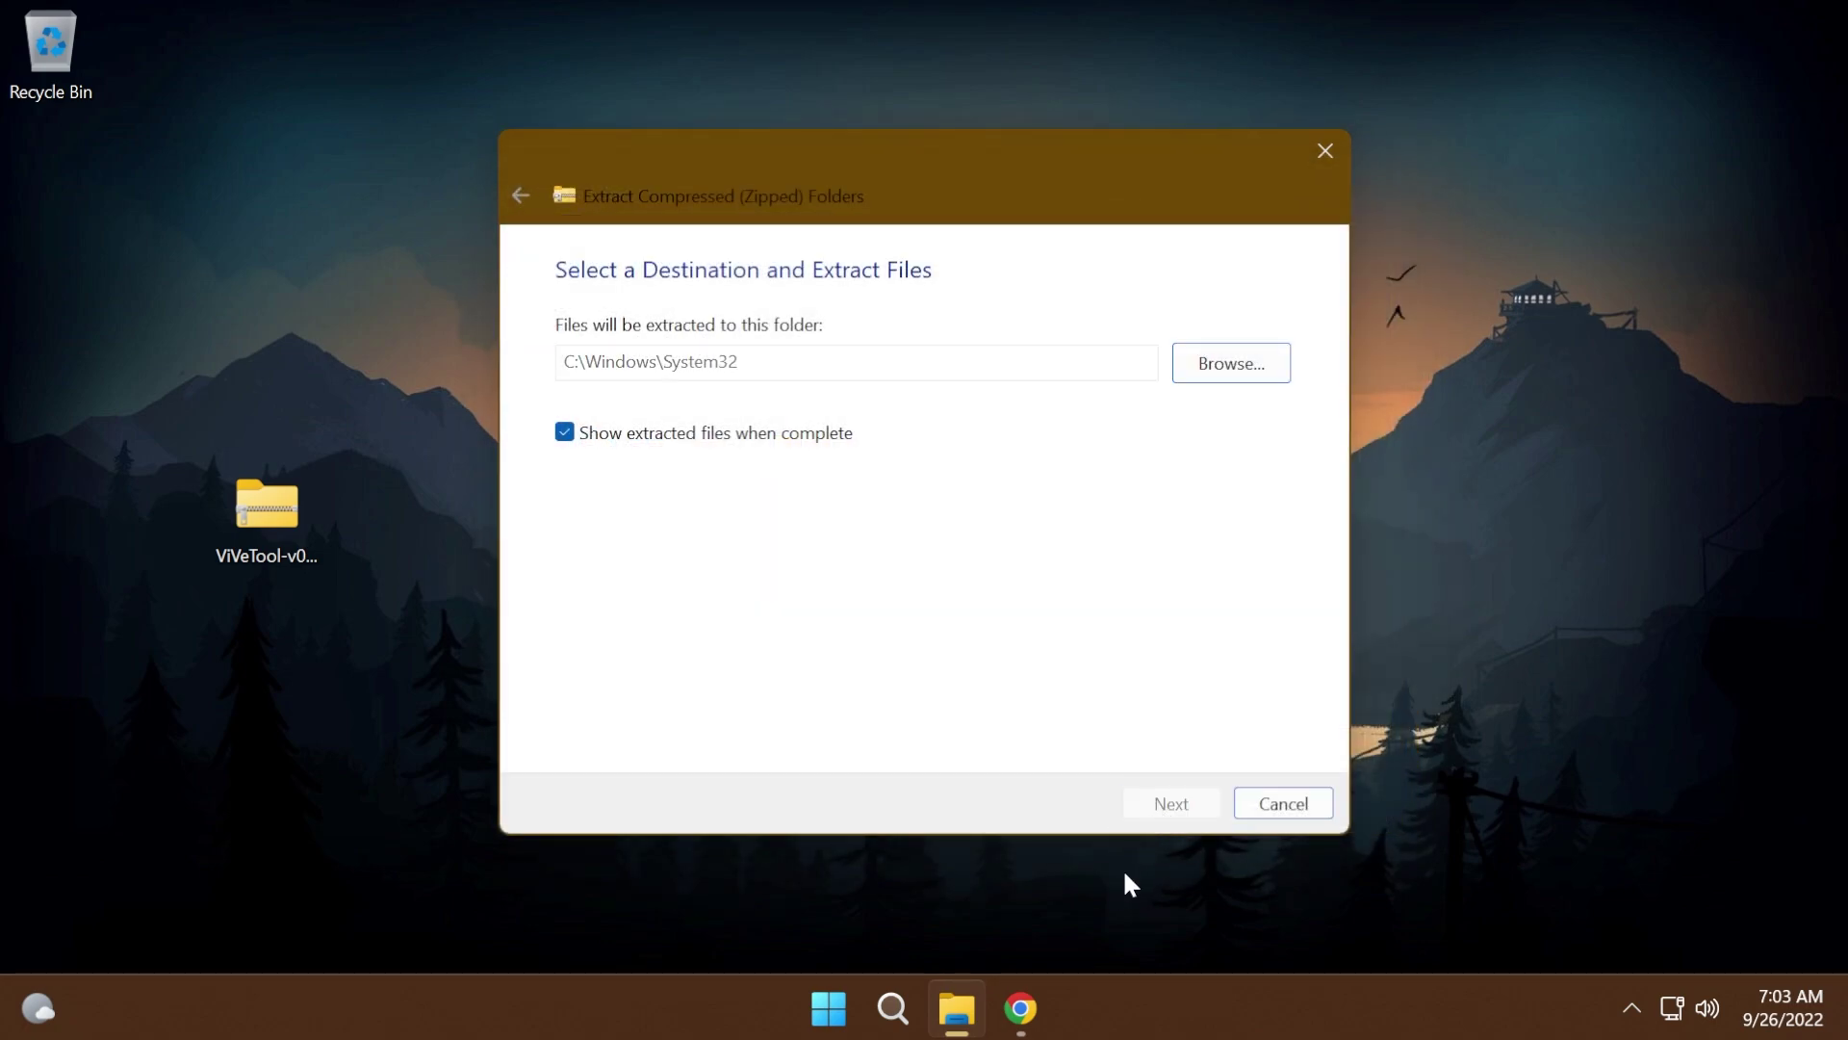
click(379, 404)
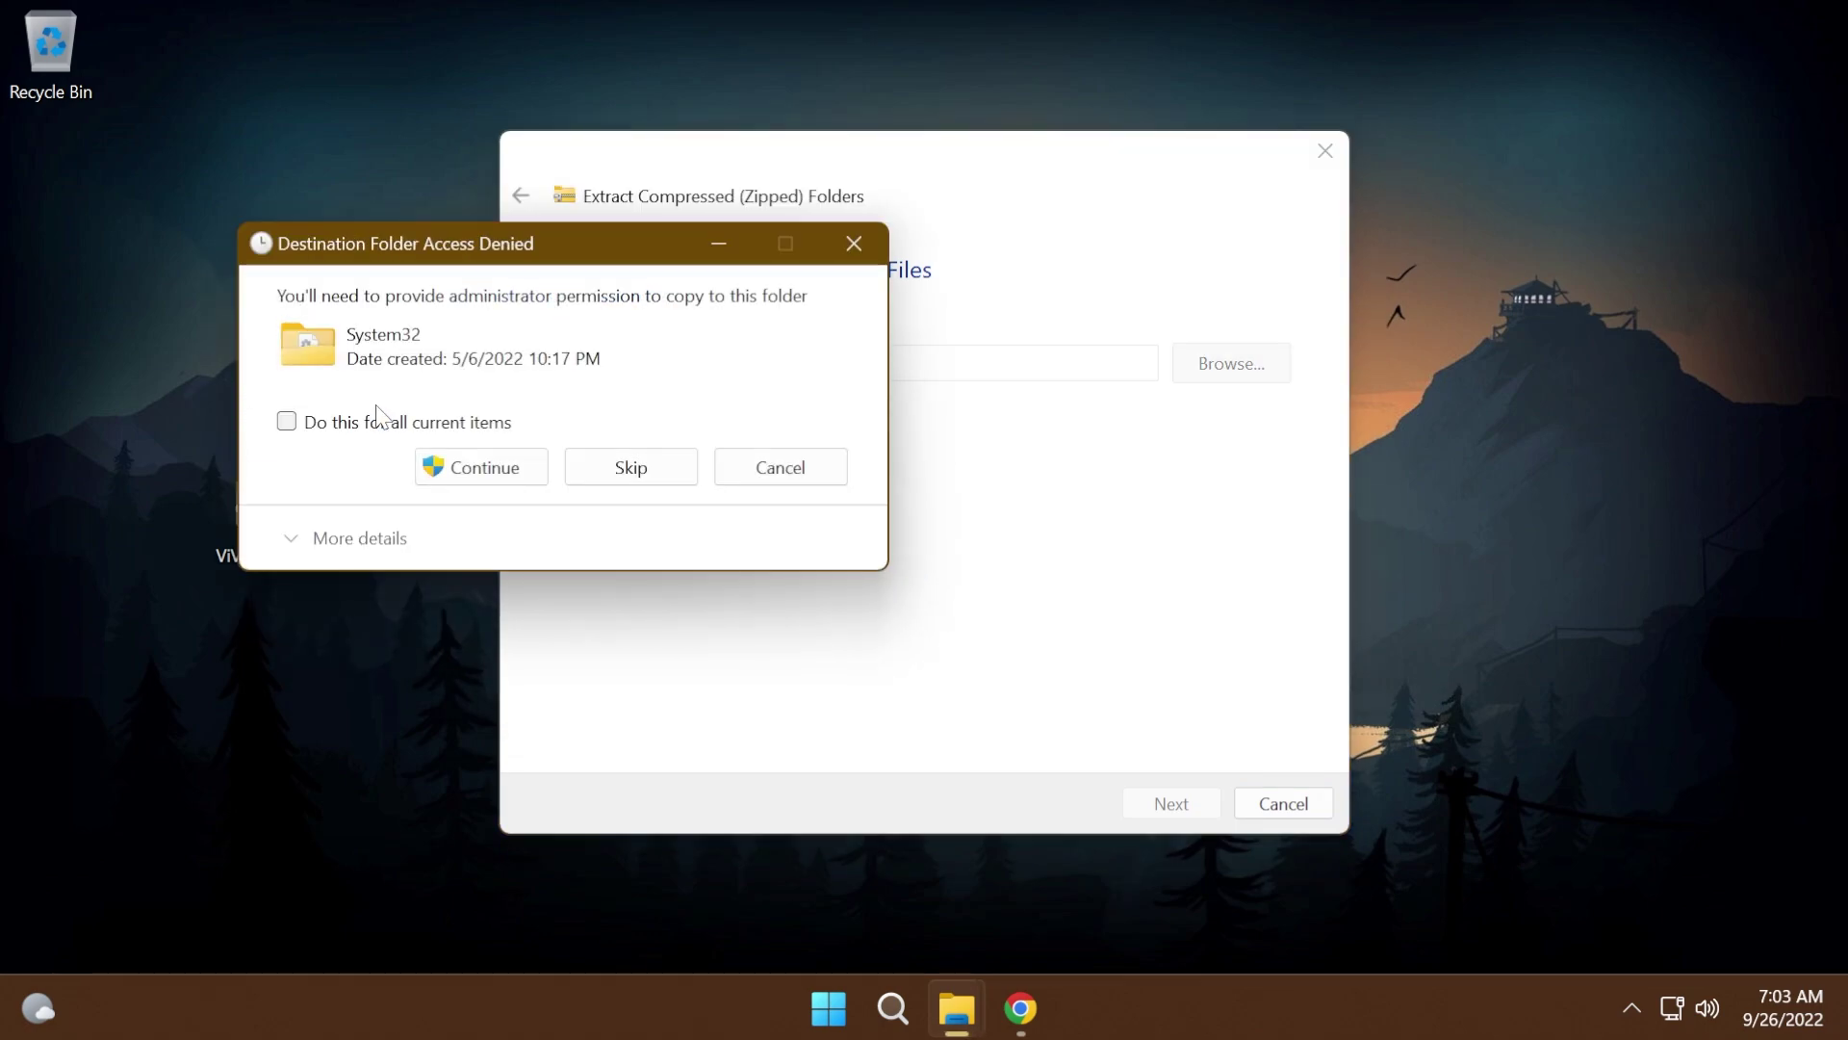
click(454, 470)
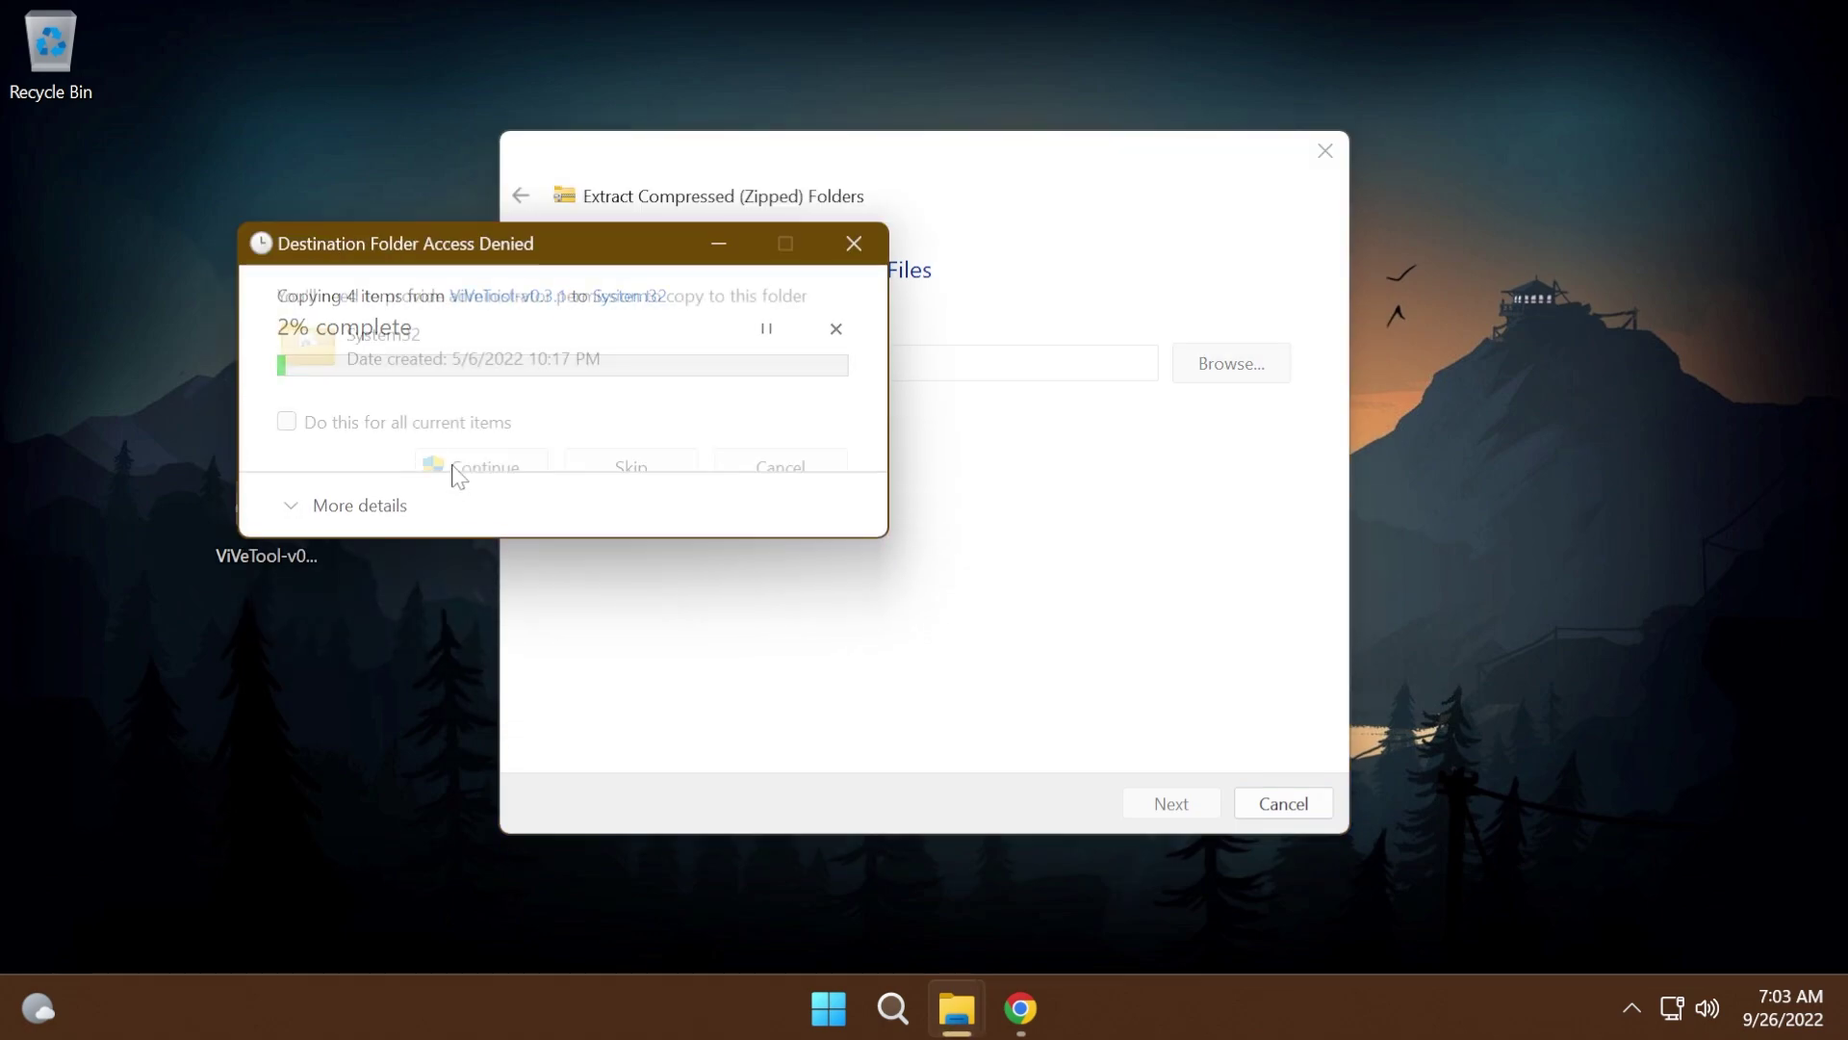
click(501, 470)
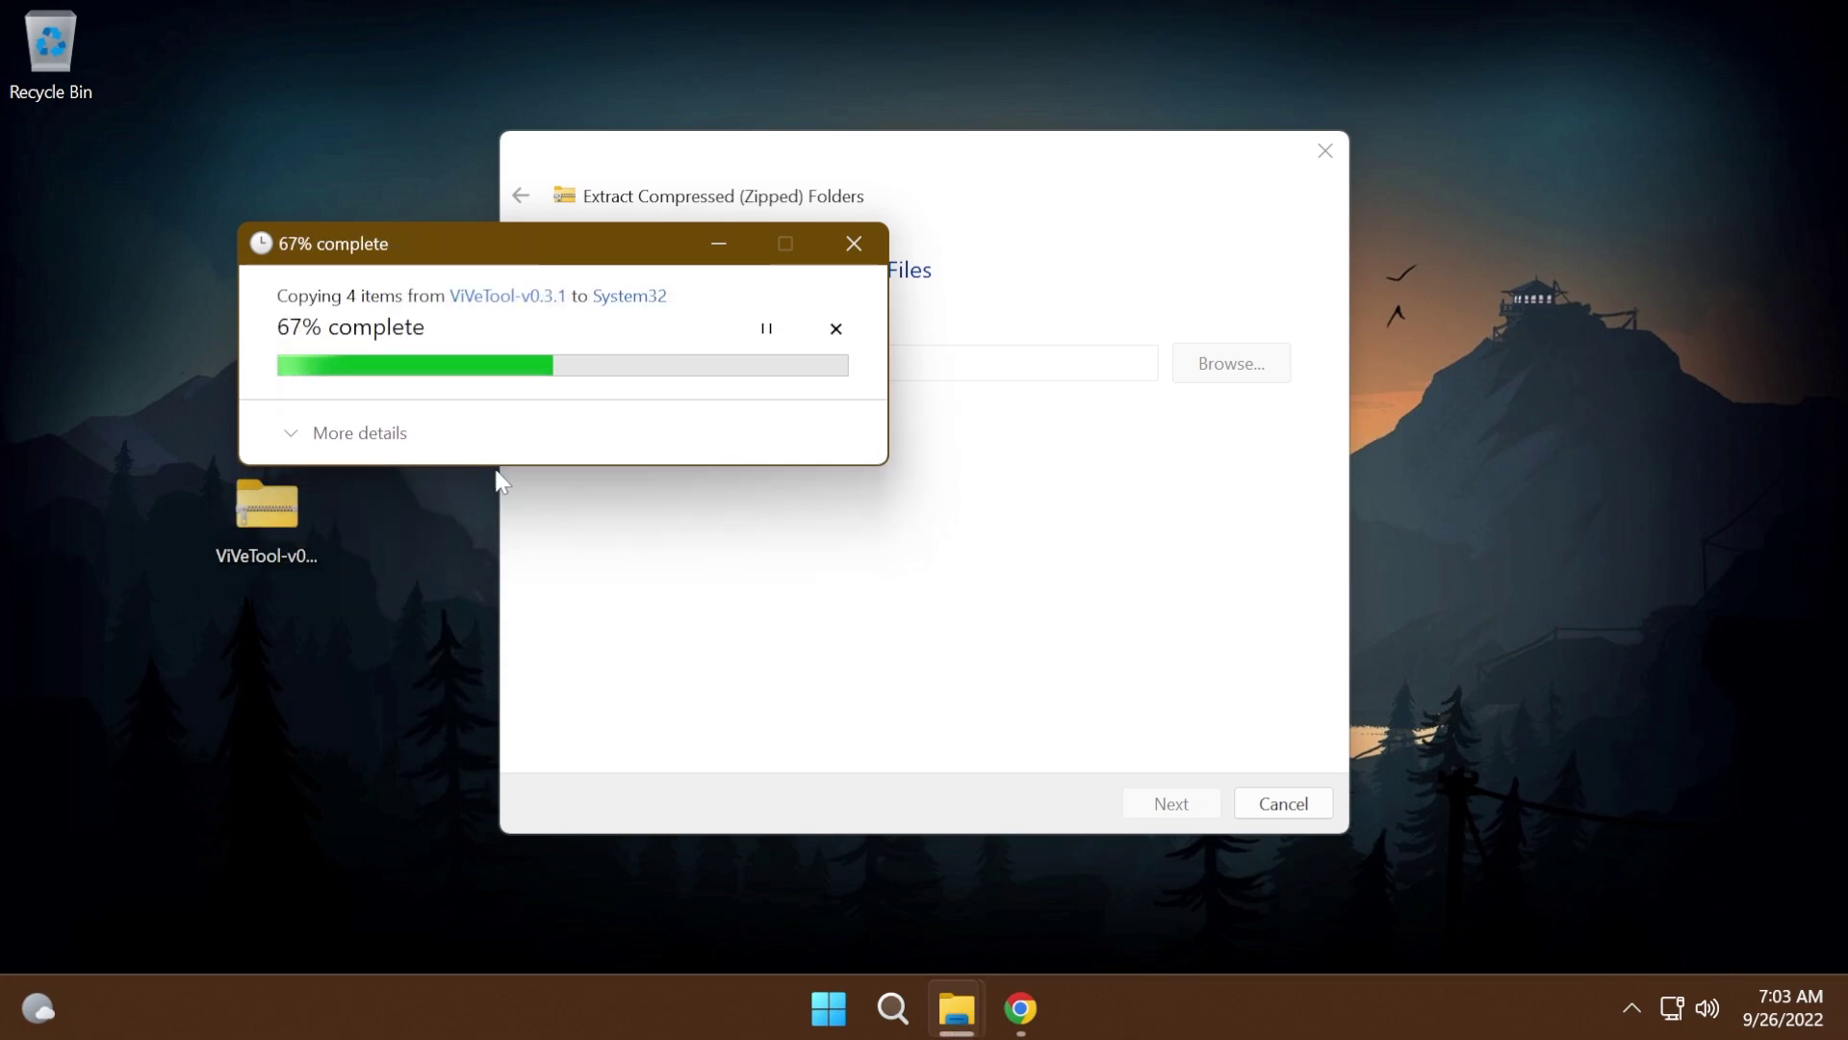
click(497, 471)
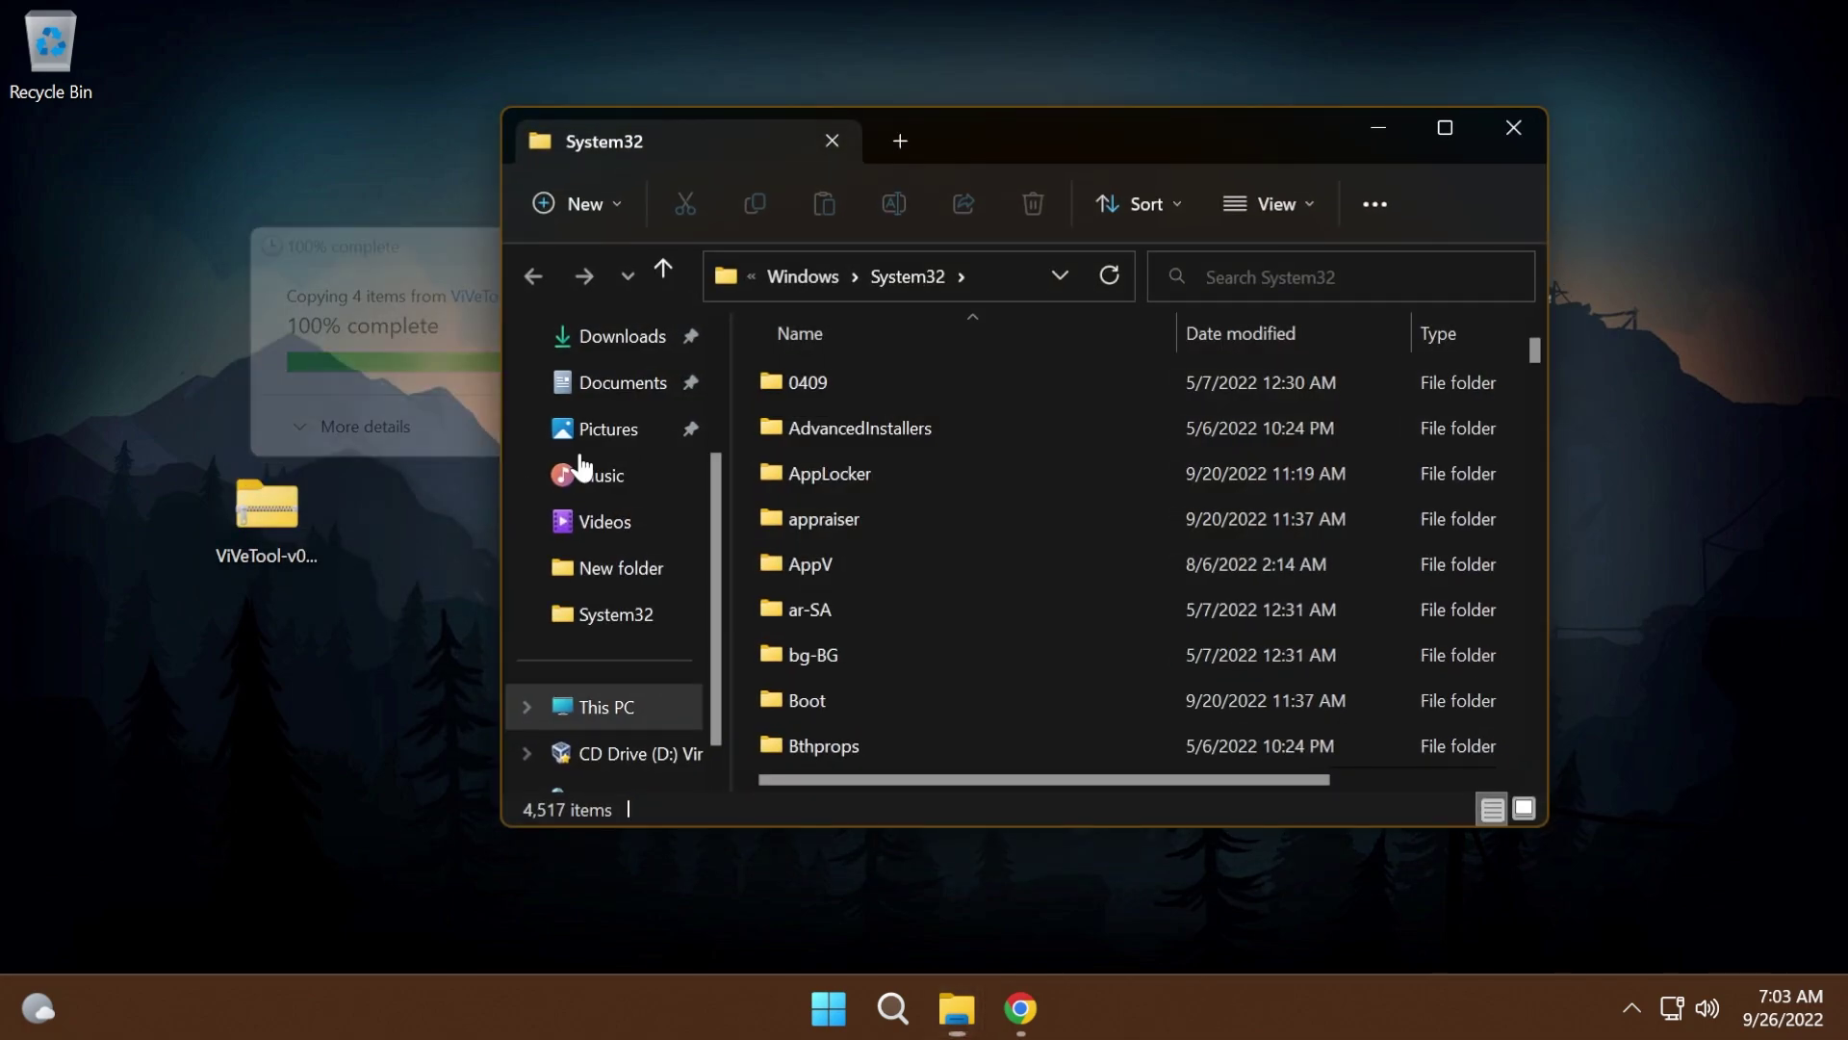
- Close the System32 window and permanently delete the ViVeTool zip from the desktop
click(1513, 127)
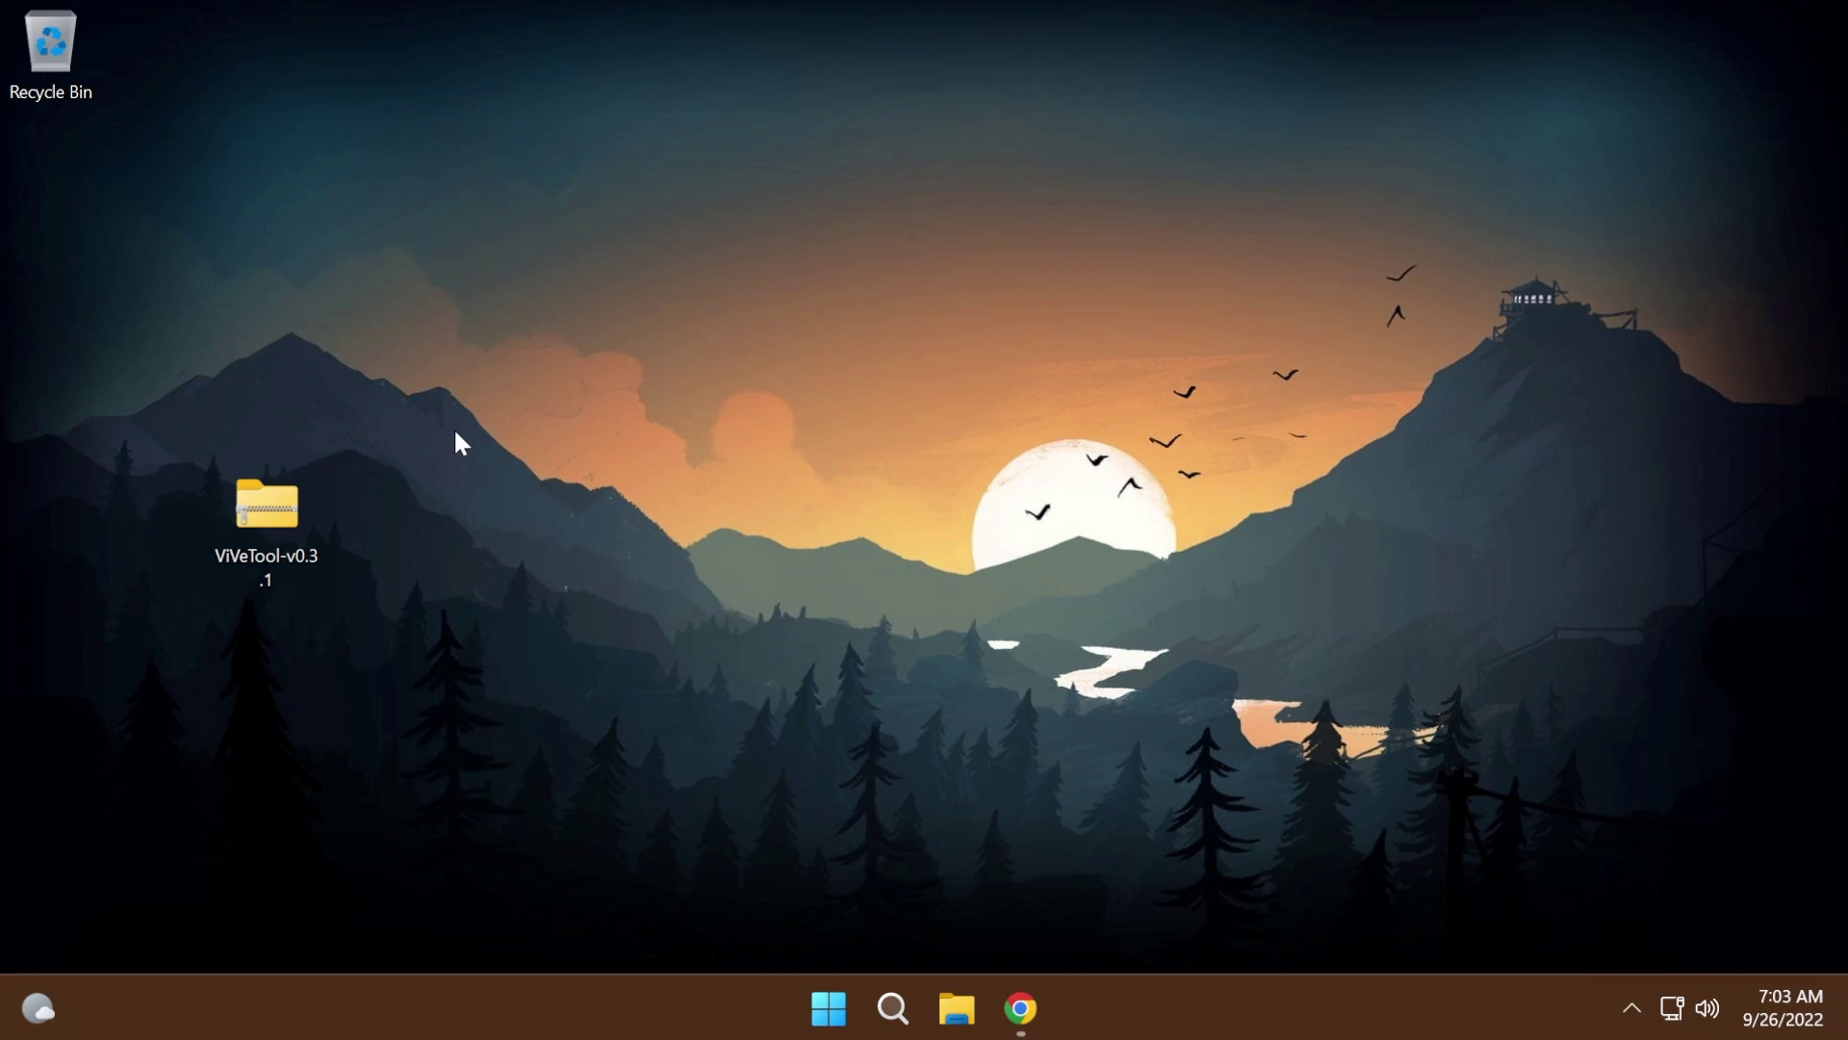
key(shift+Delete)
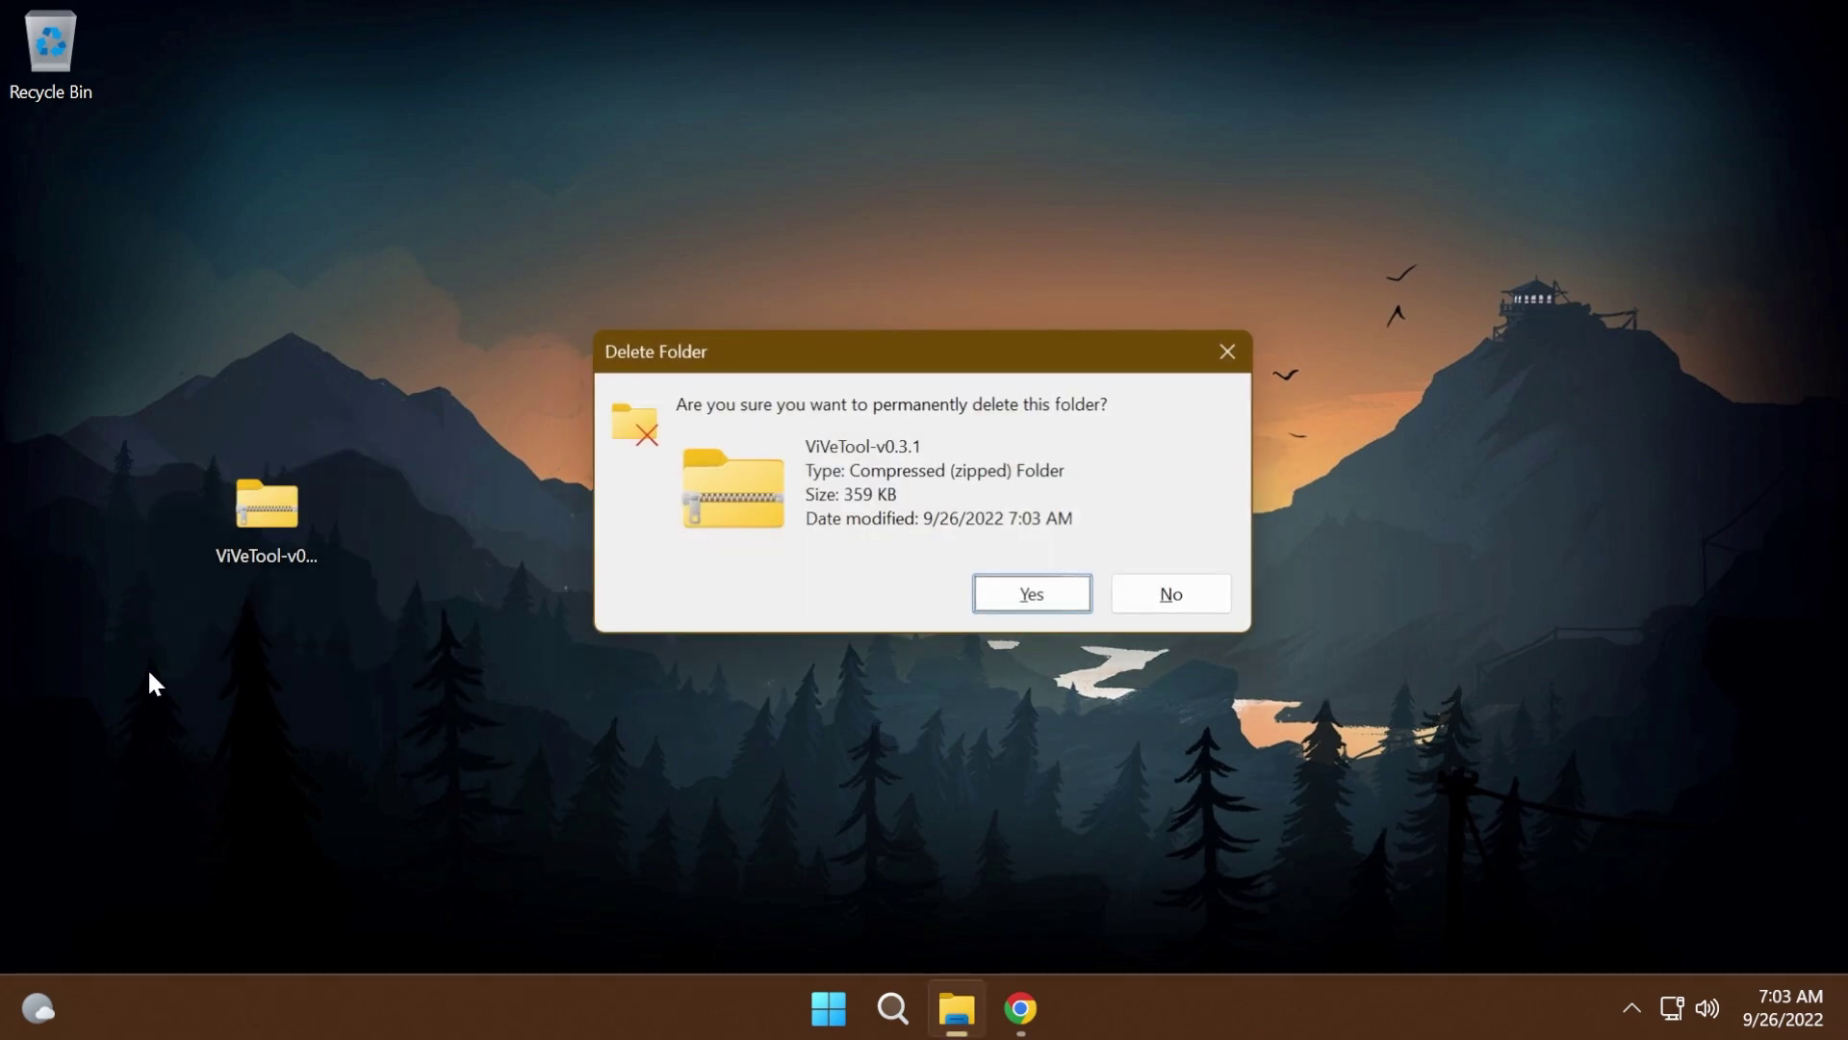
key(Return)
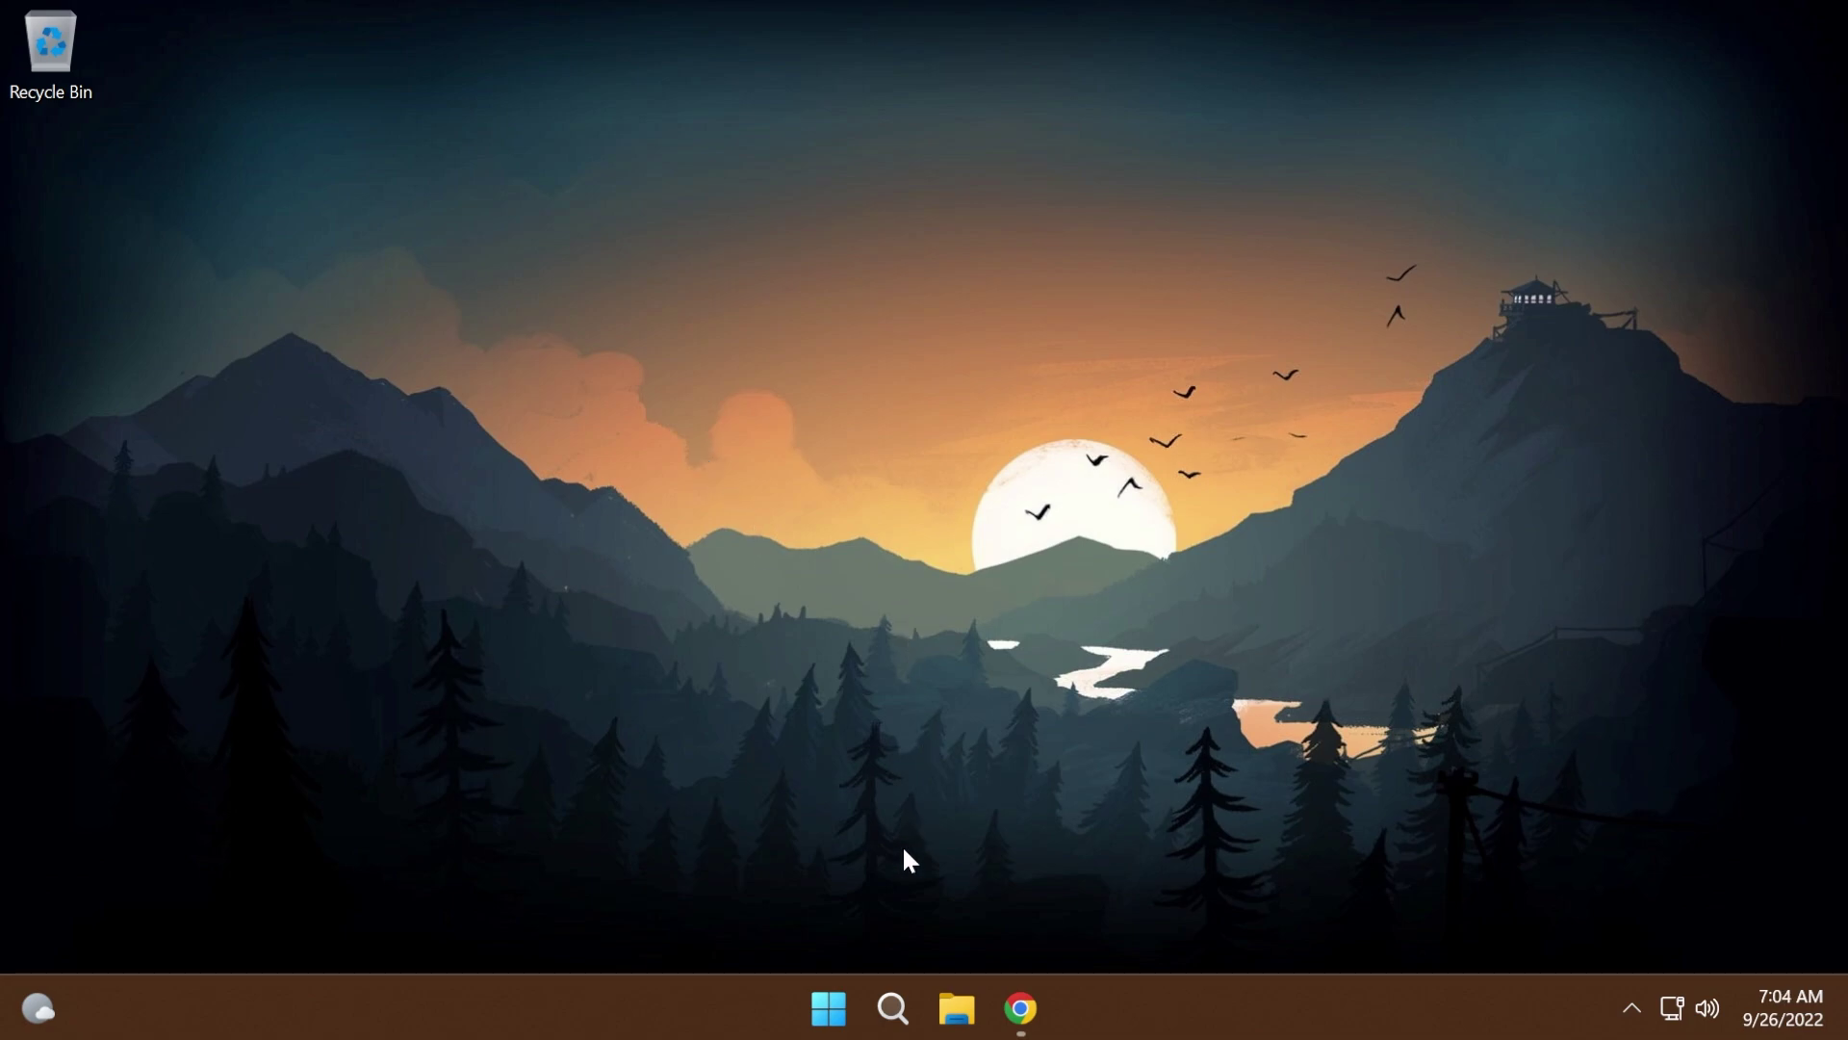
- Search for cmd and launch Command Prompt as administrator
click(893, 1008)
text(cm)
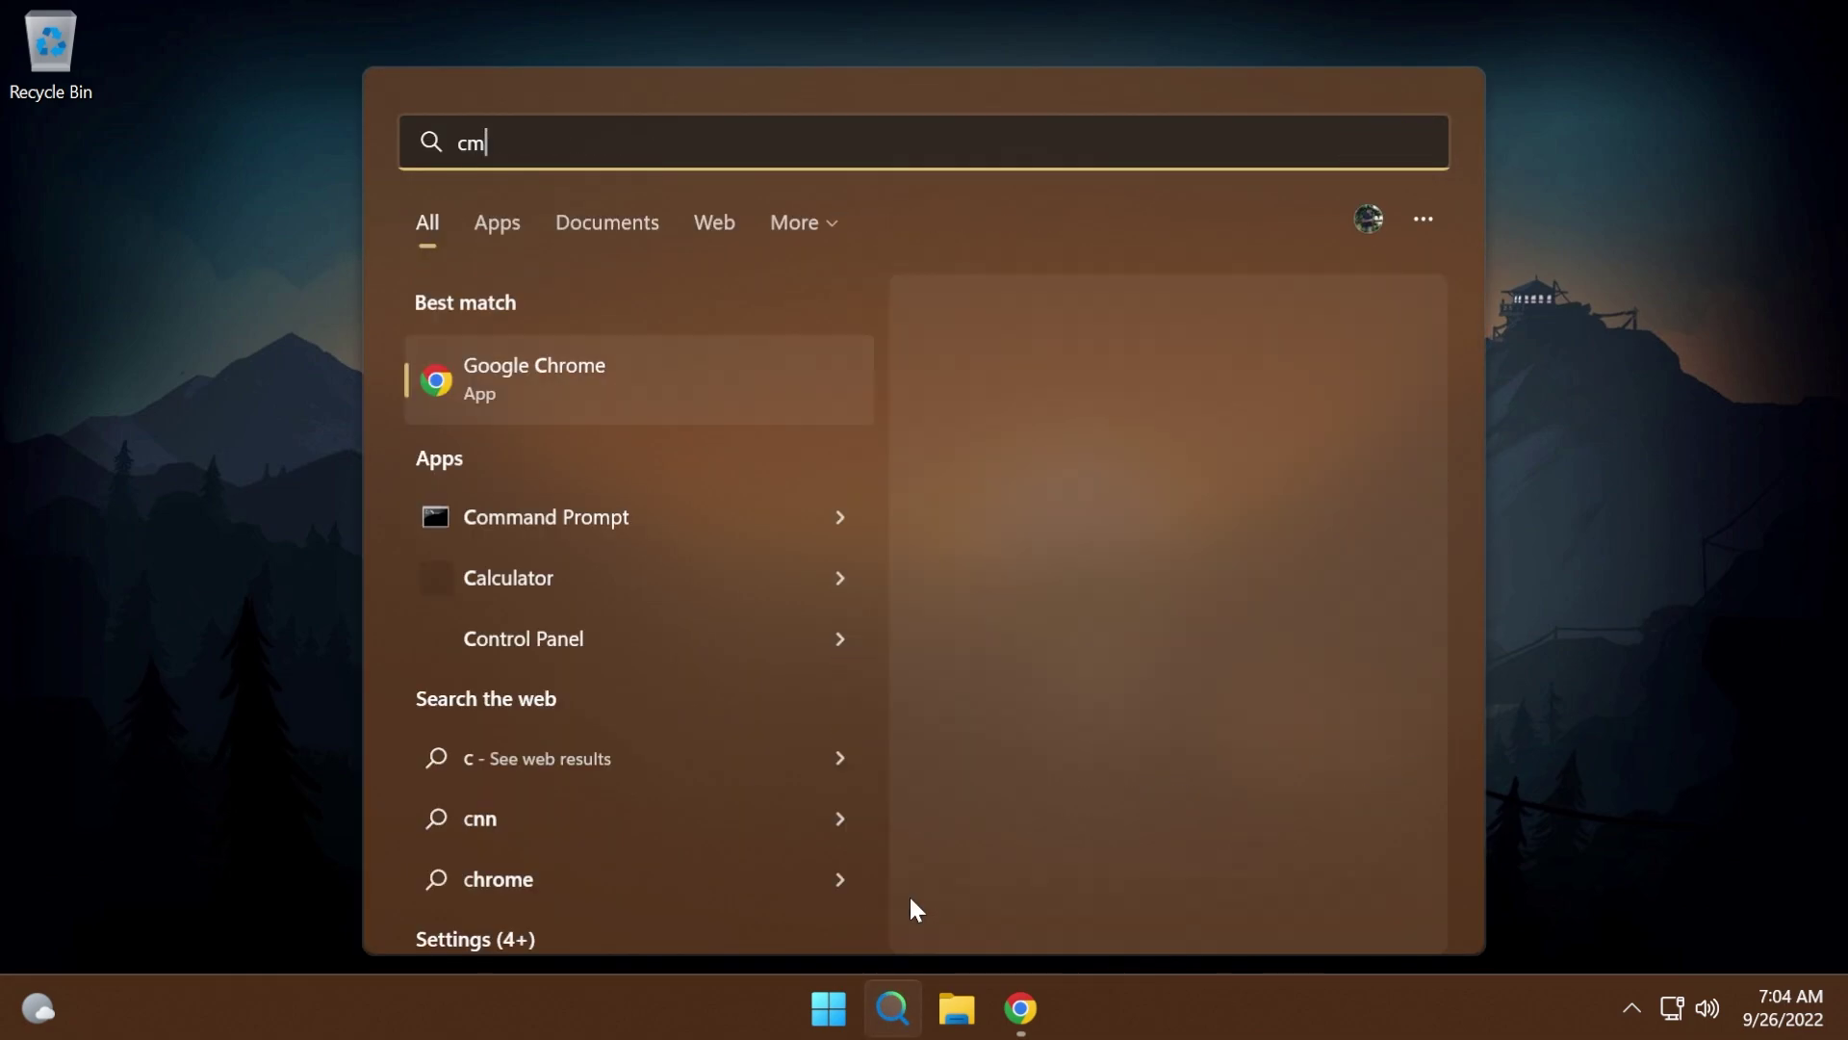
text(d)
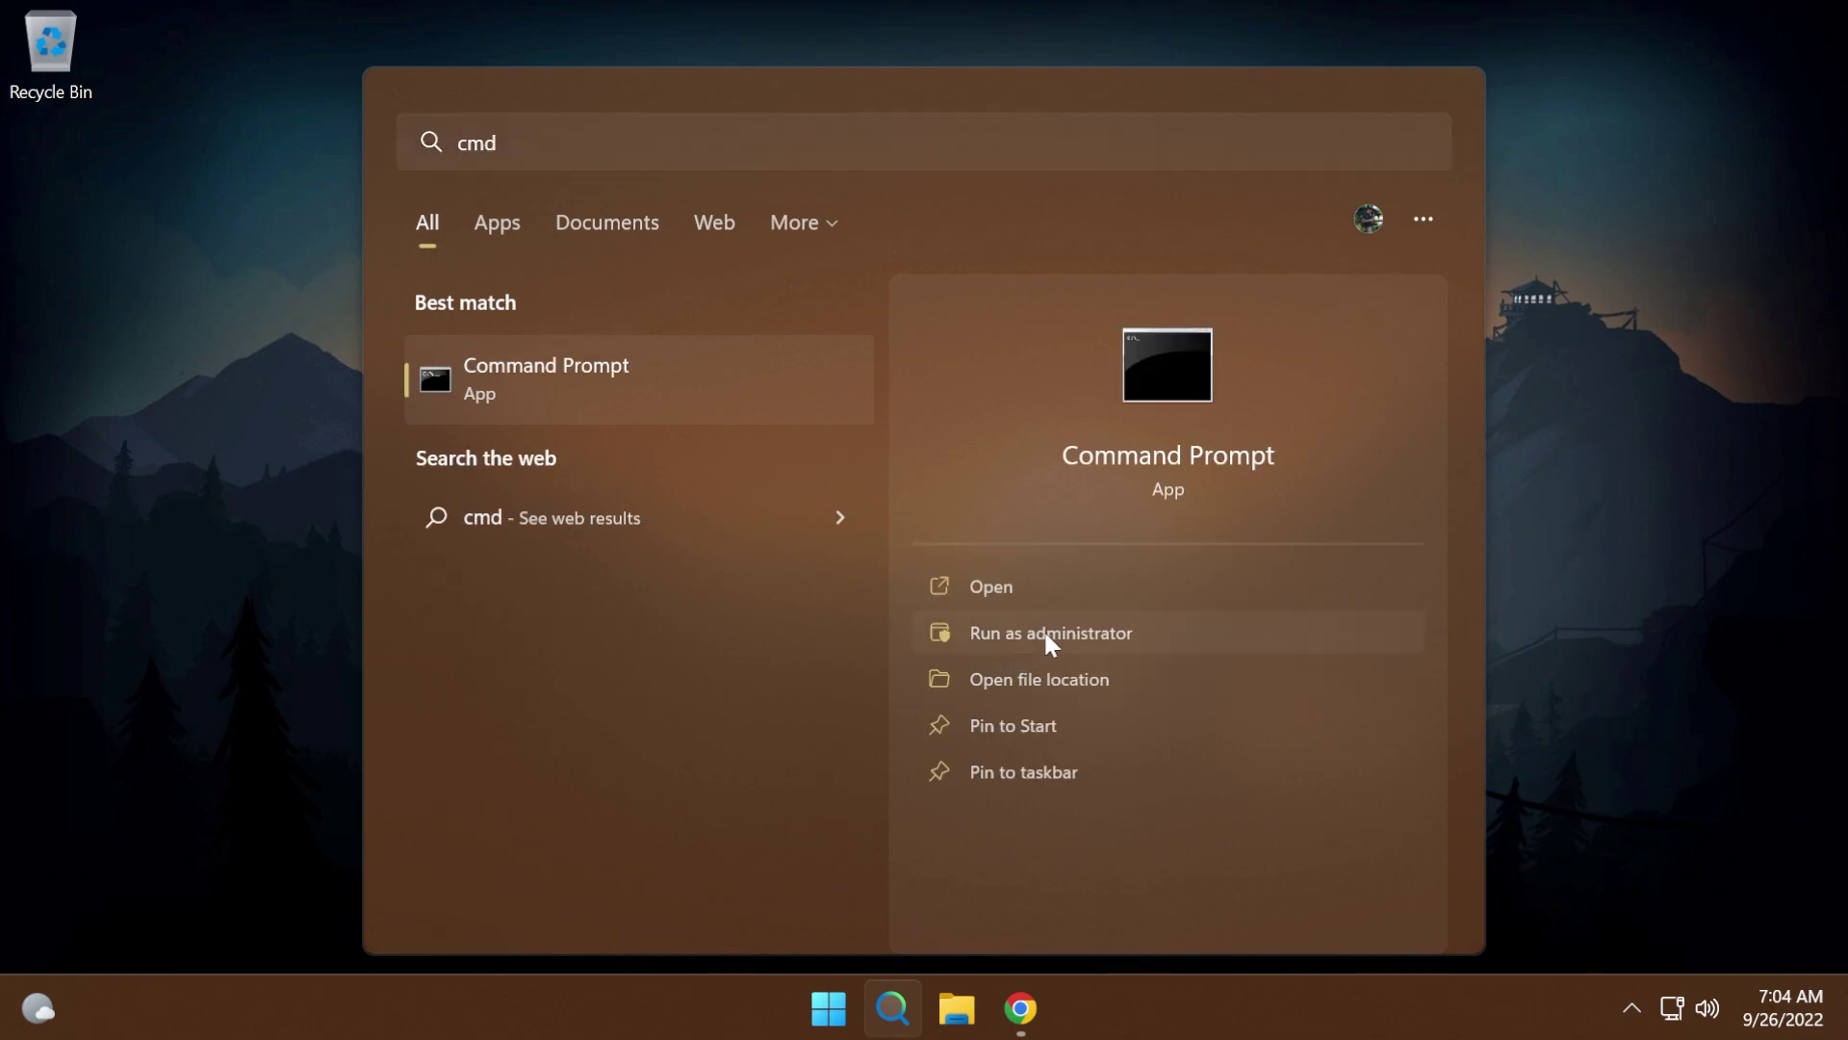
click(1045, 632)
click(786, 730)
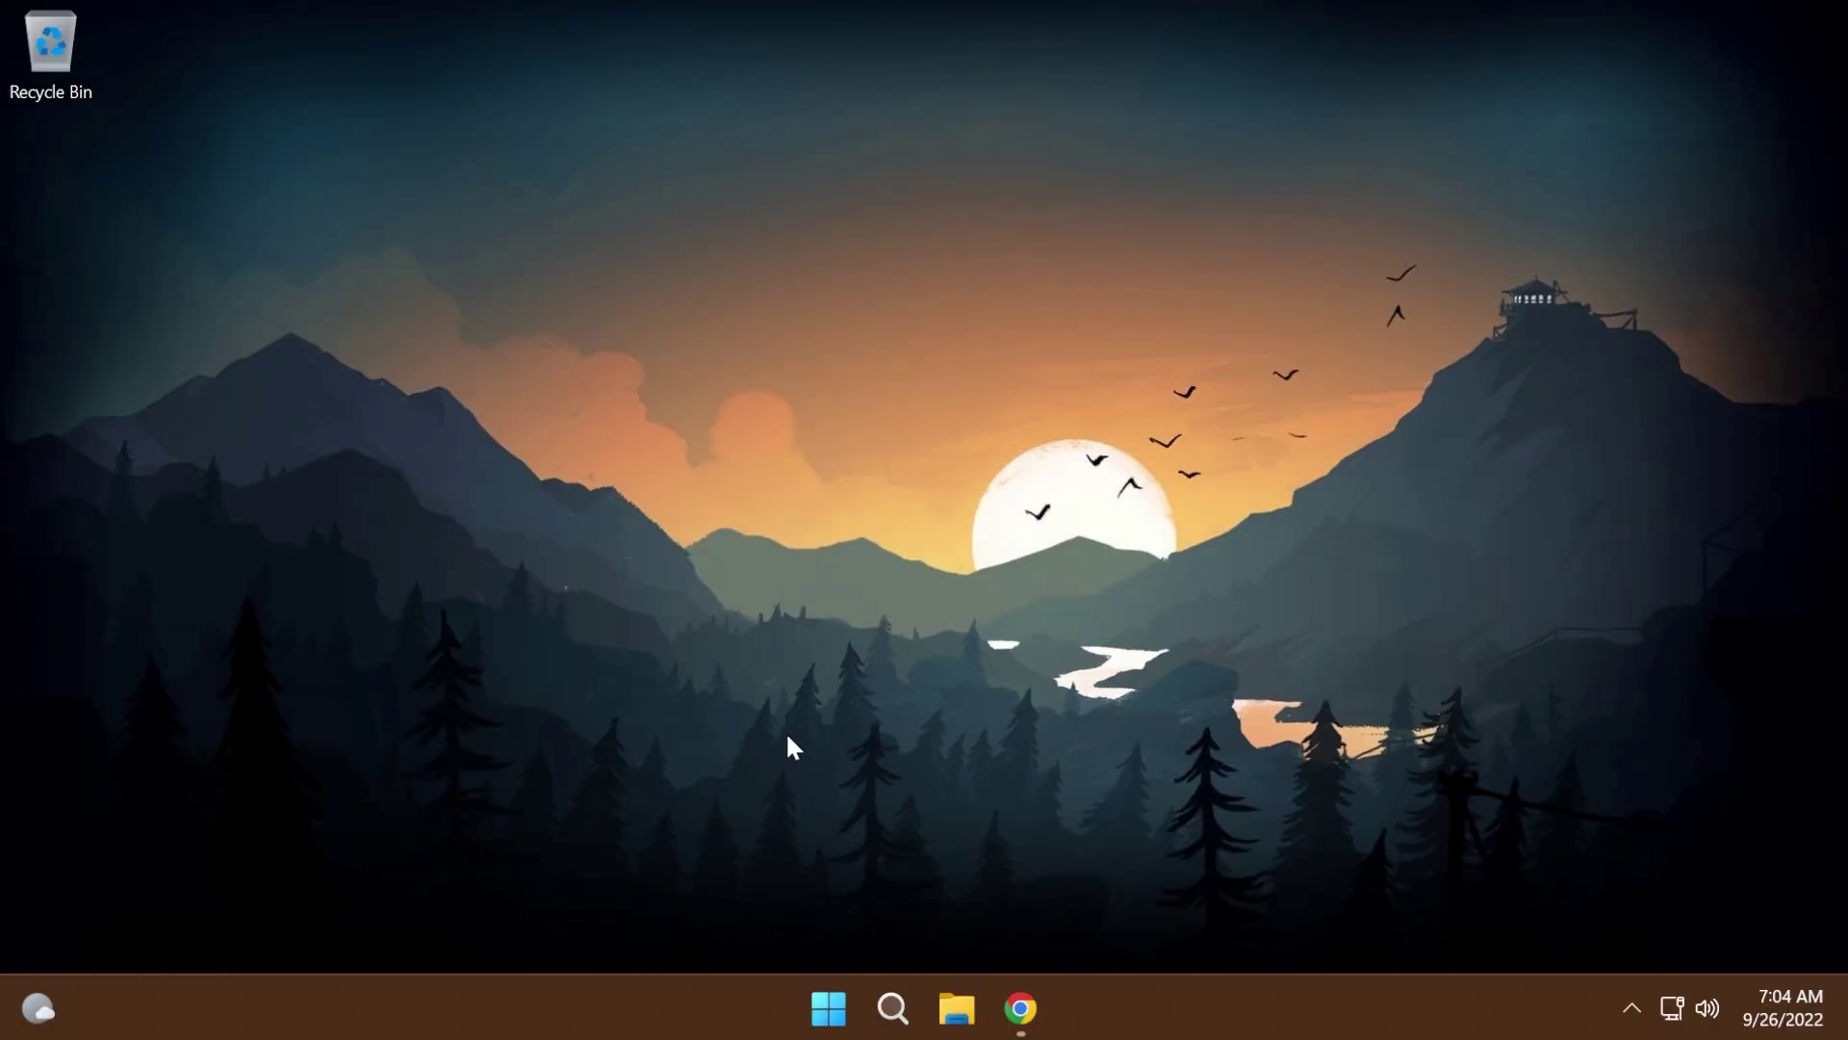
- Paste and run vivetool /enable /id:34592303 in the console
click(654, 519)
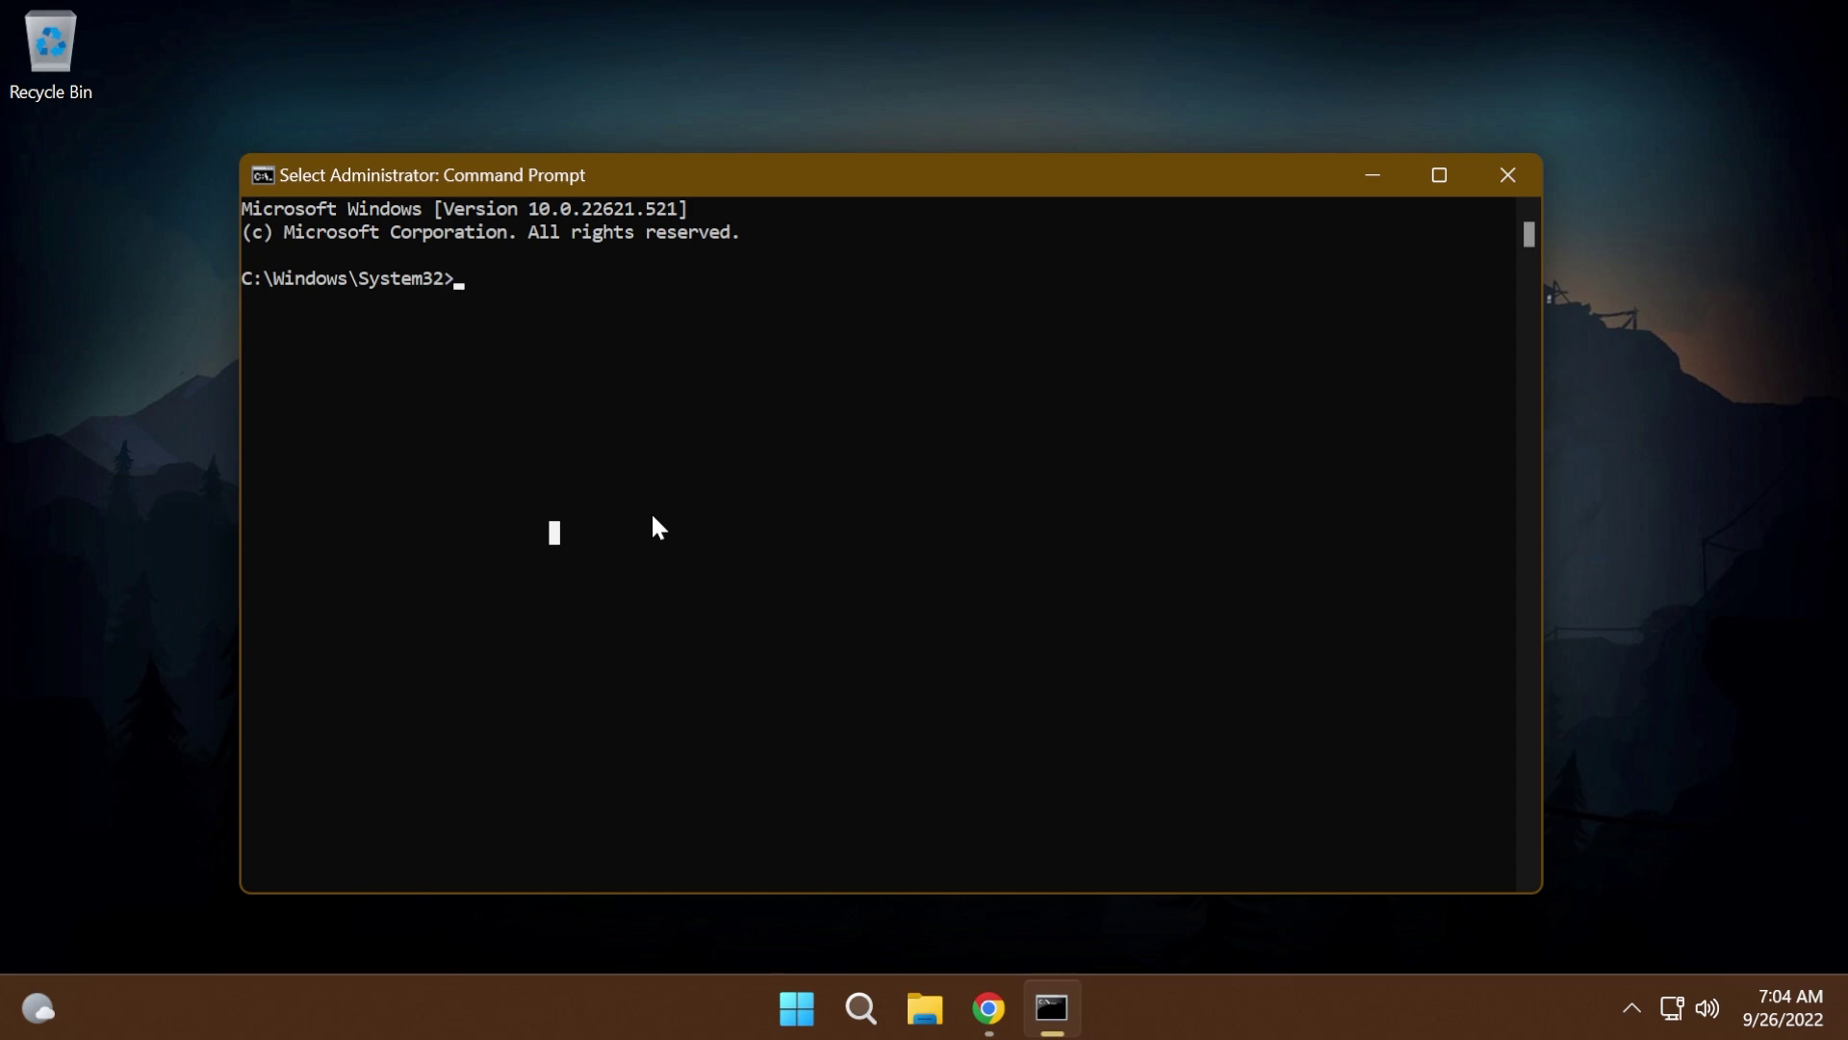
text(vivetool /enable /id:34592303)
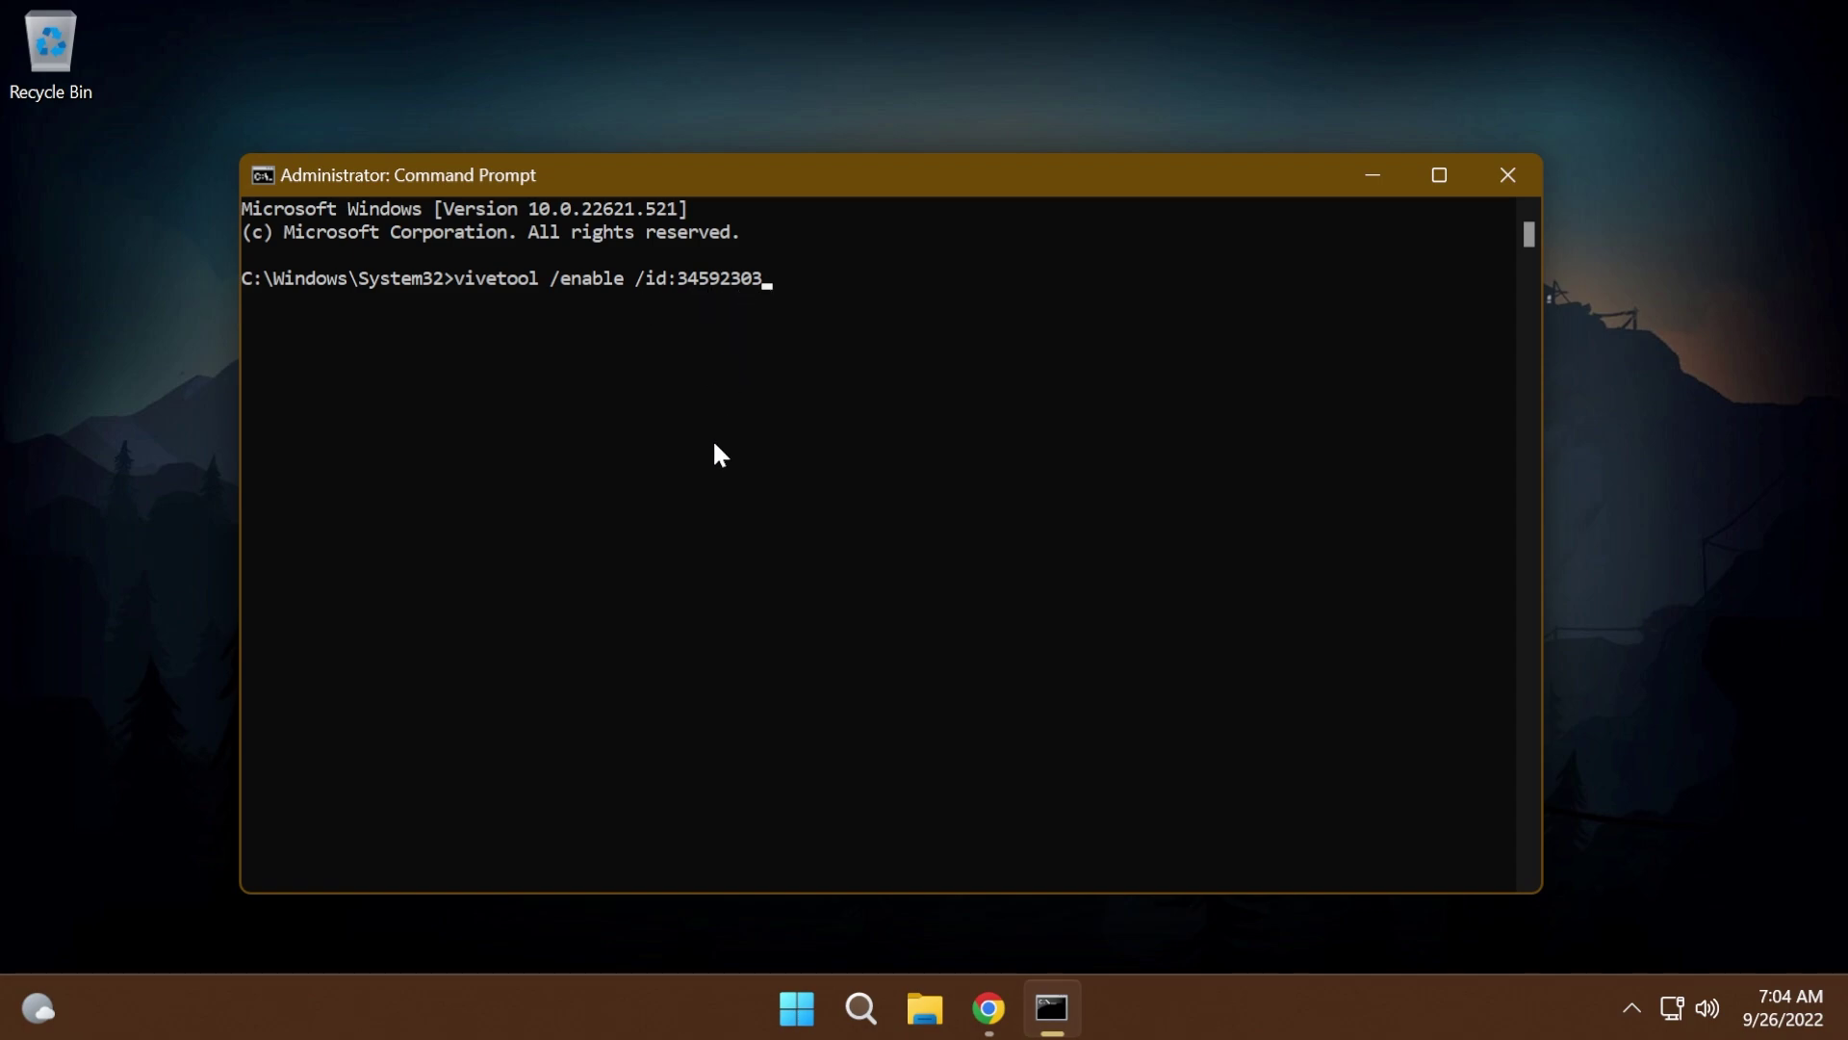
key(Return)
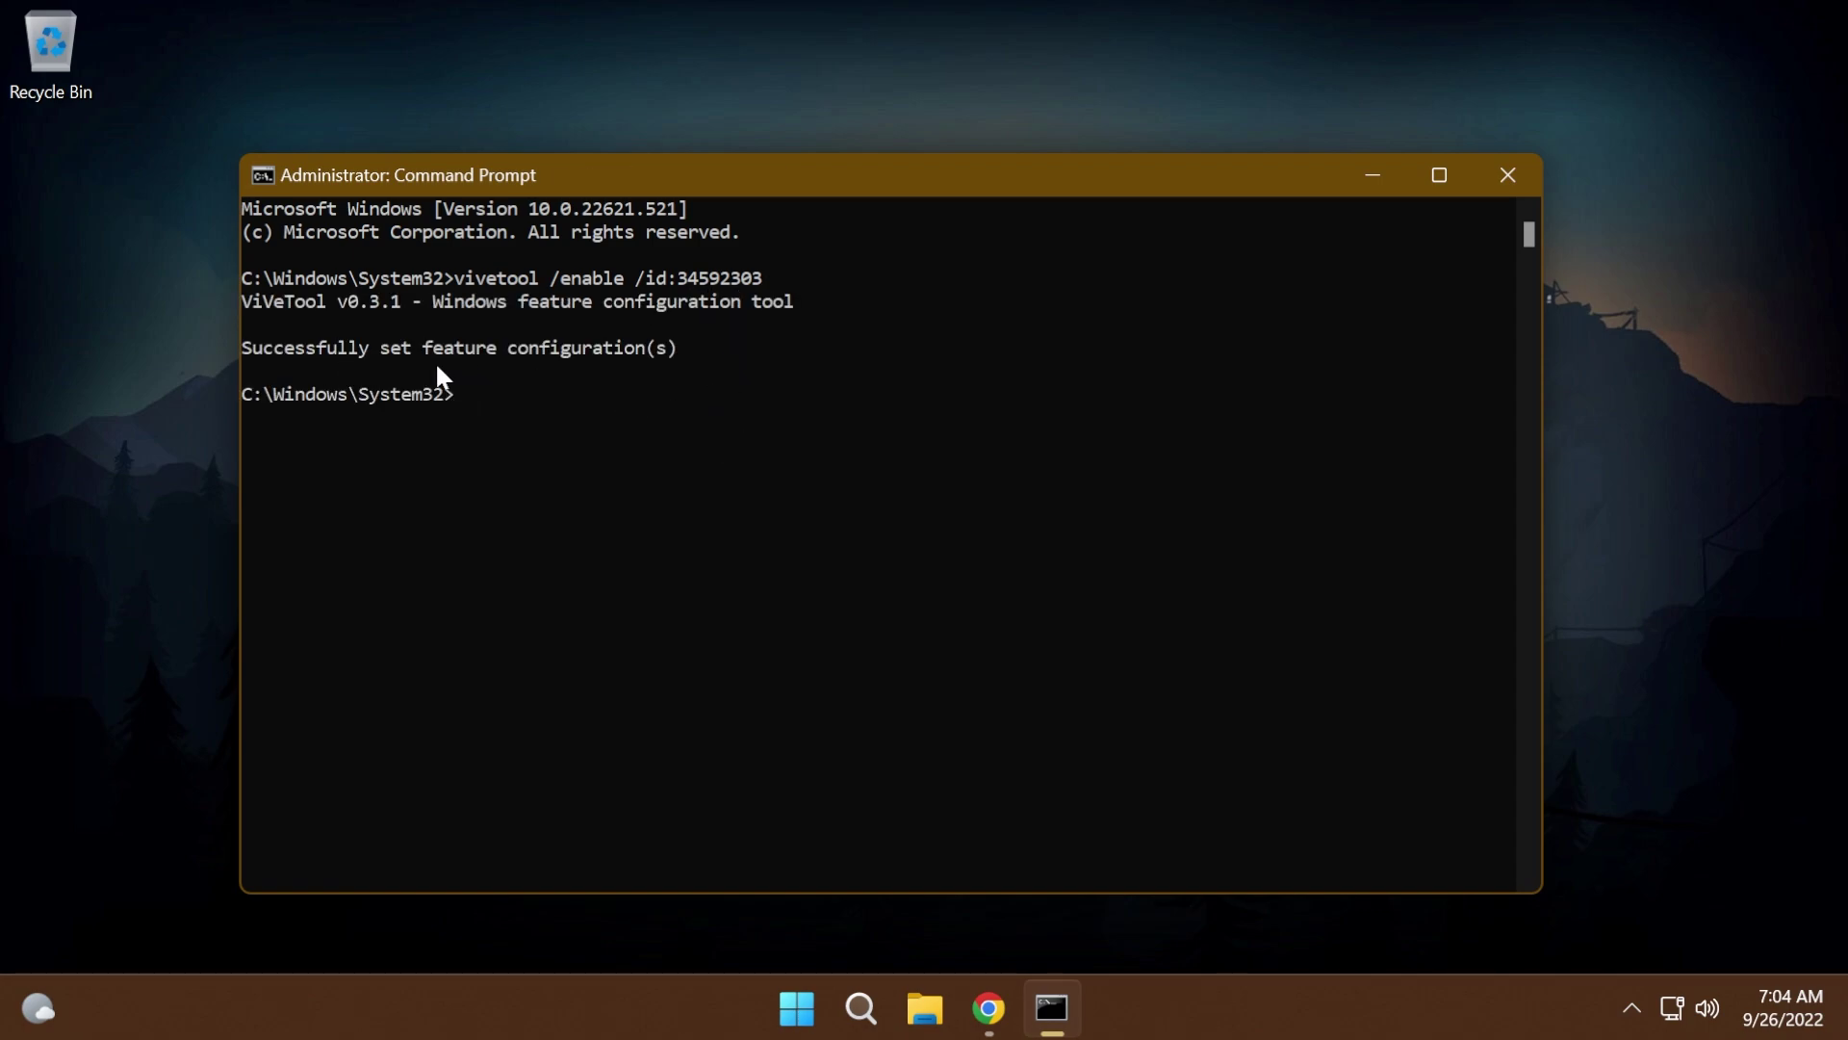
click(596, 395)
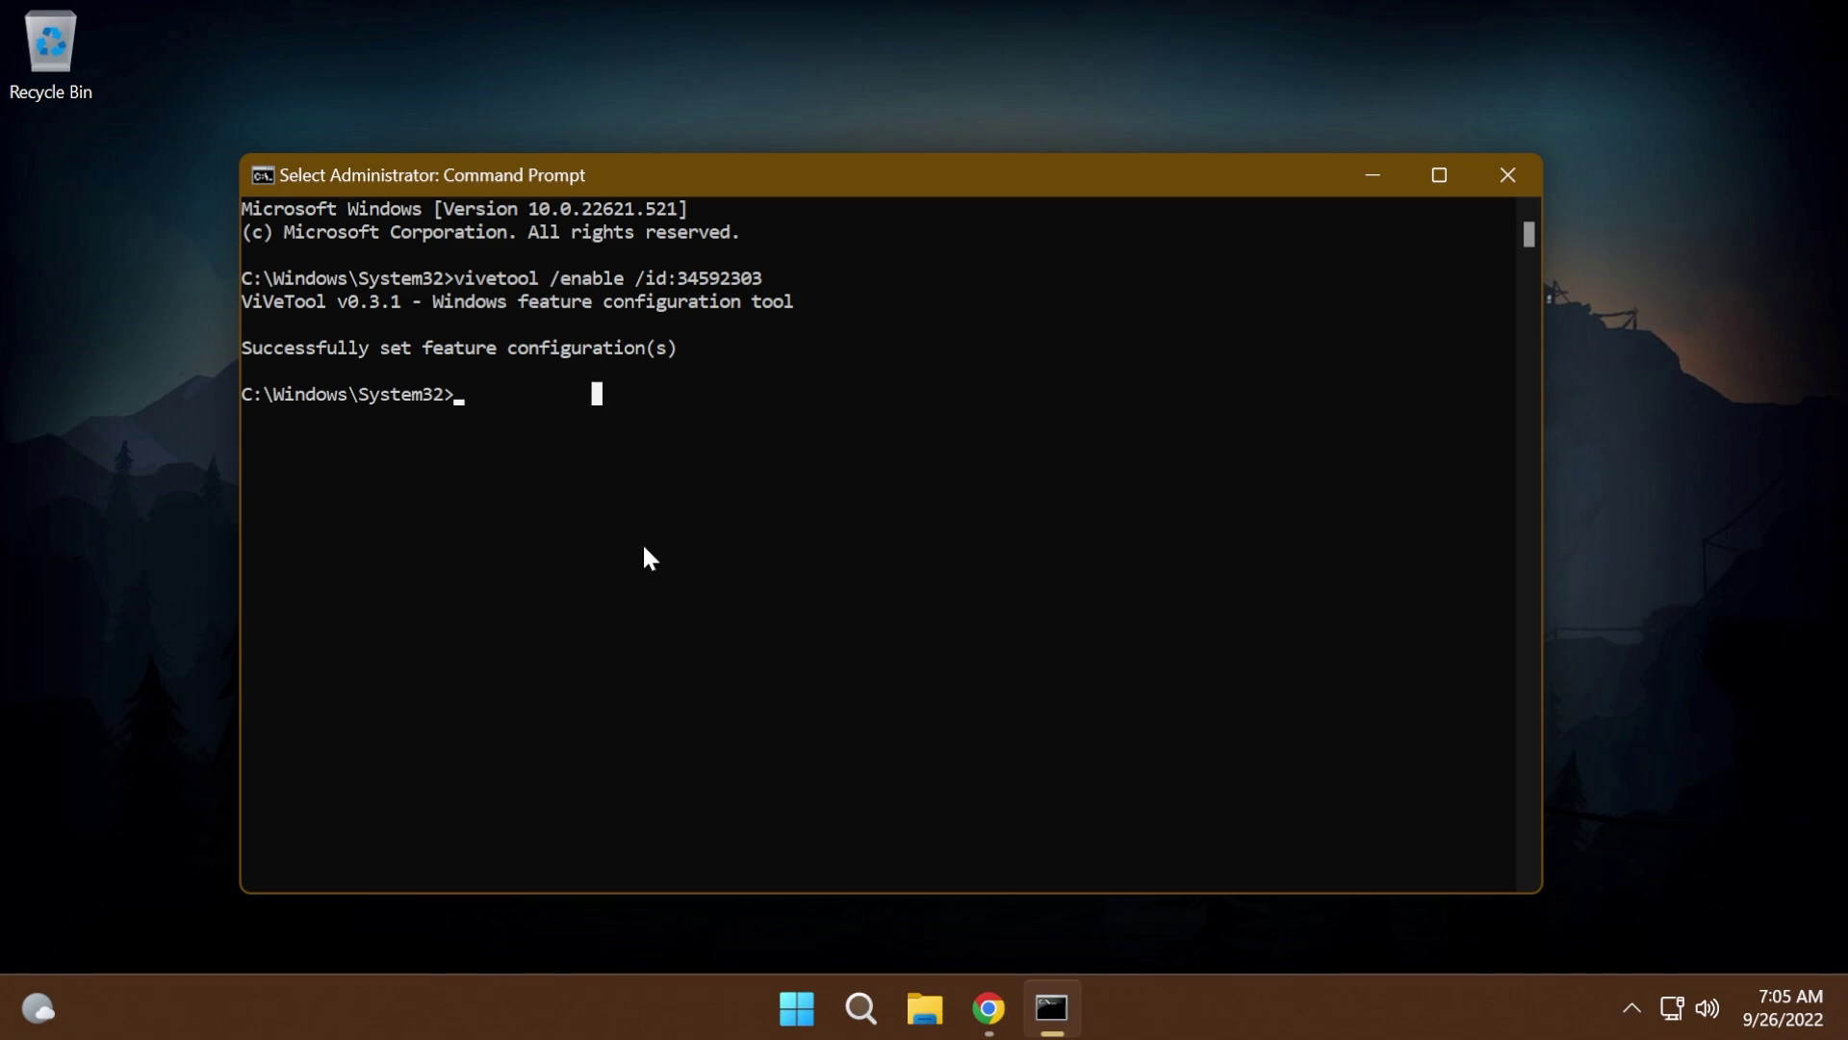
- Enable ViVeTool features 35620393 and 36302090 with pasted vivetool /enable commands
text(vivetool /enable /id:35620393)
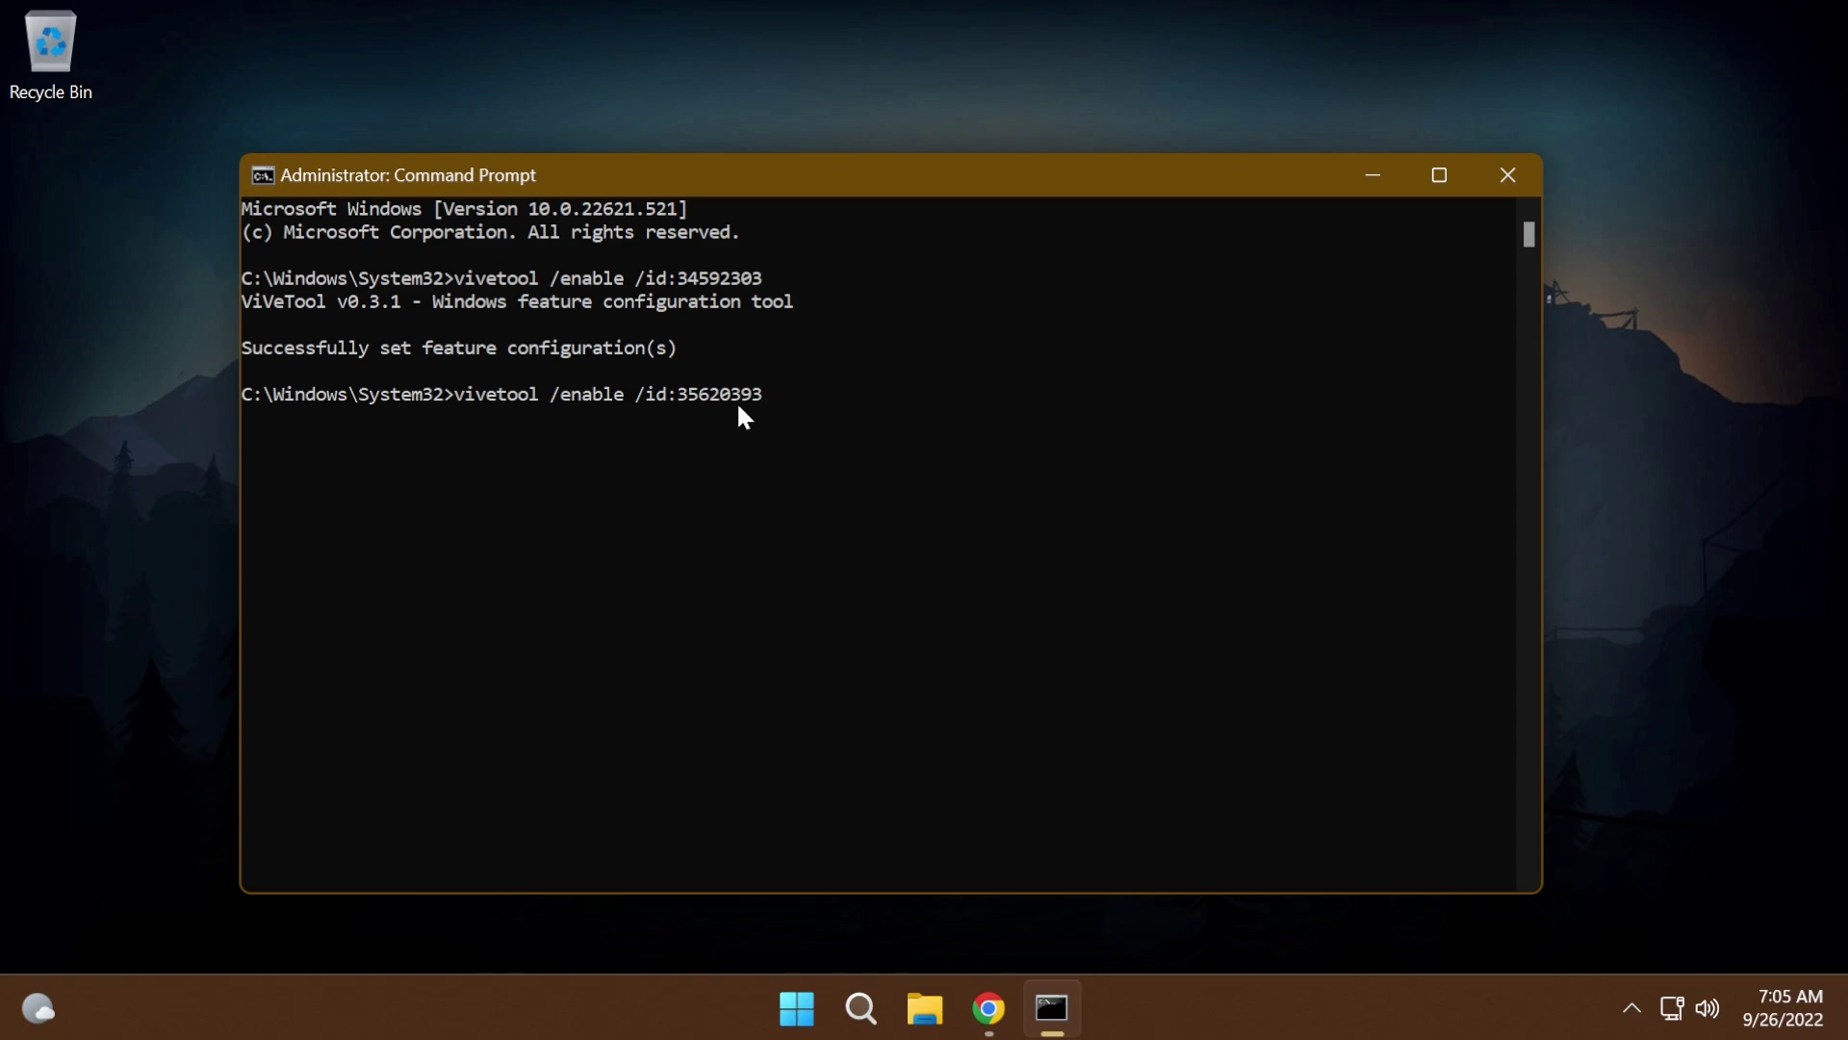
key(Return)
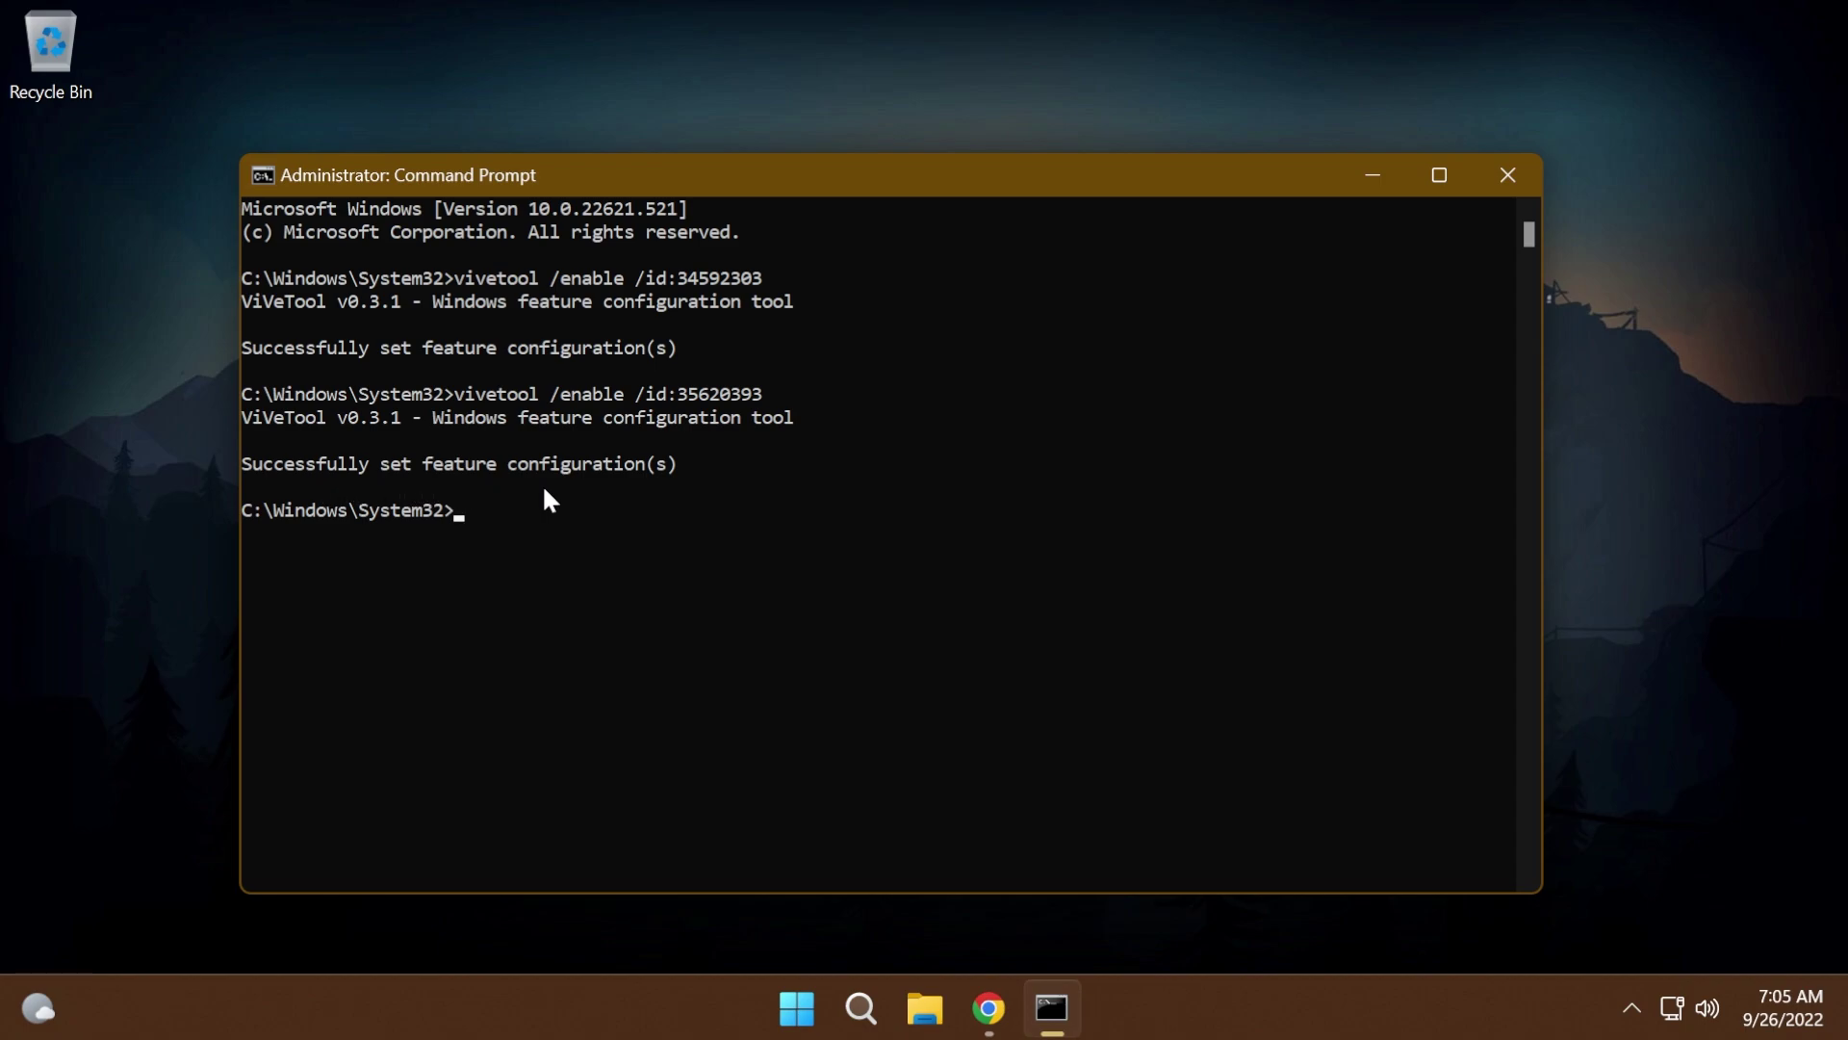
click(564, 578)
click(500, 578)
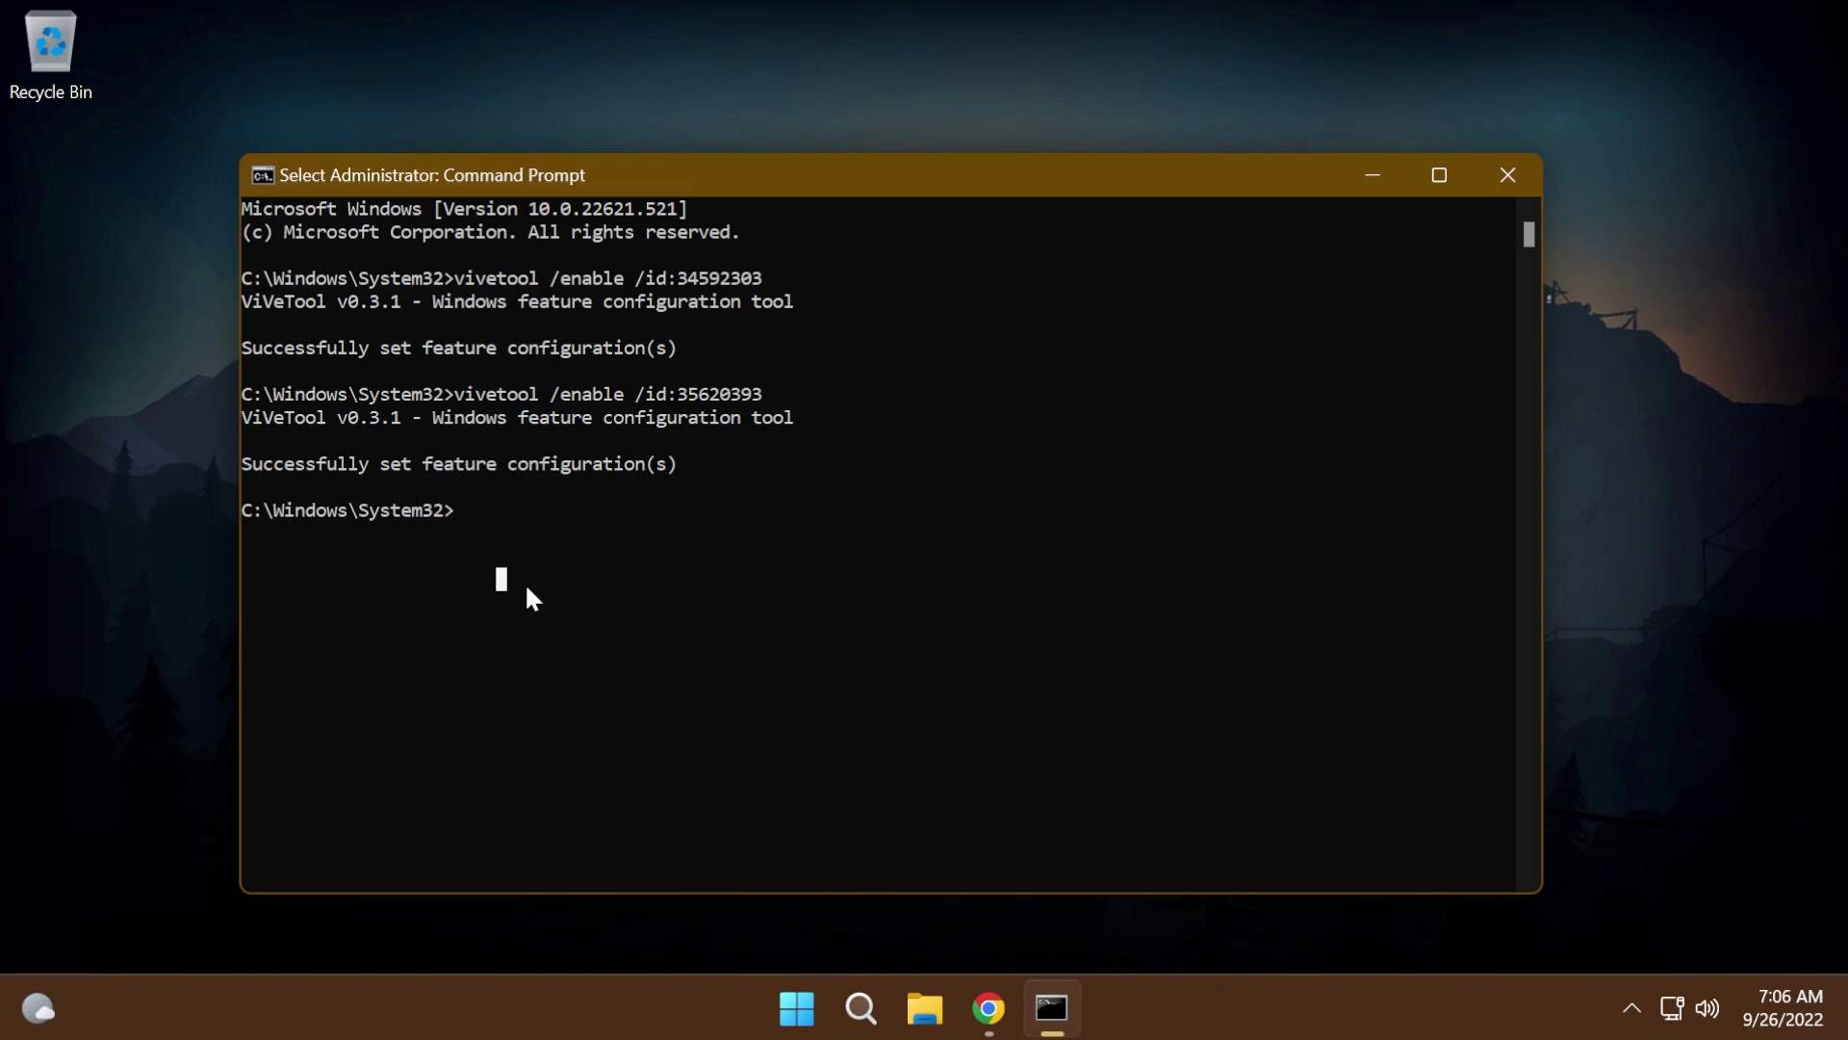
text(vivetool /enable /id:36302090)
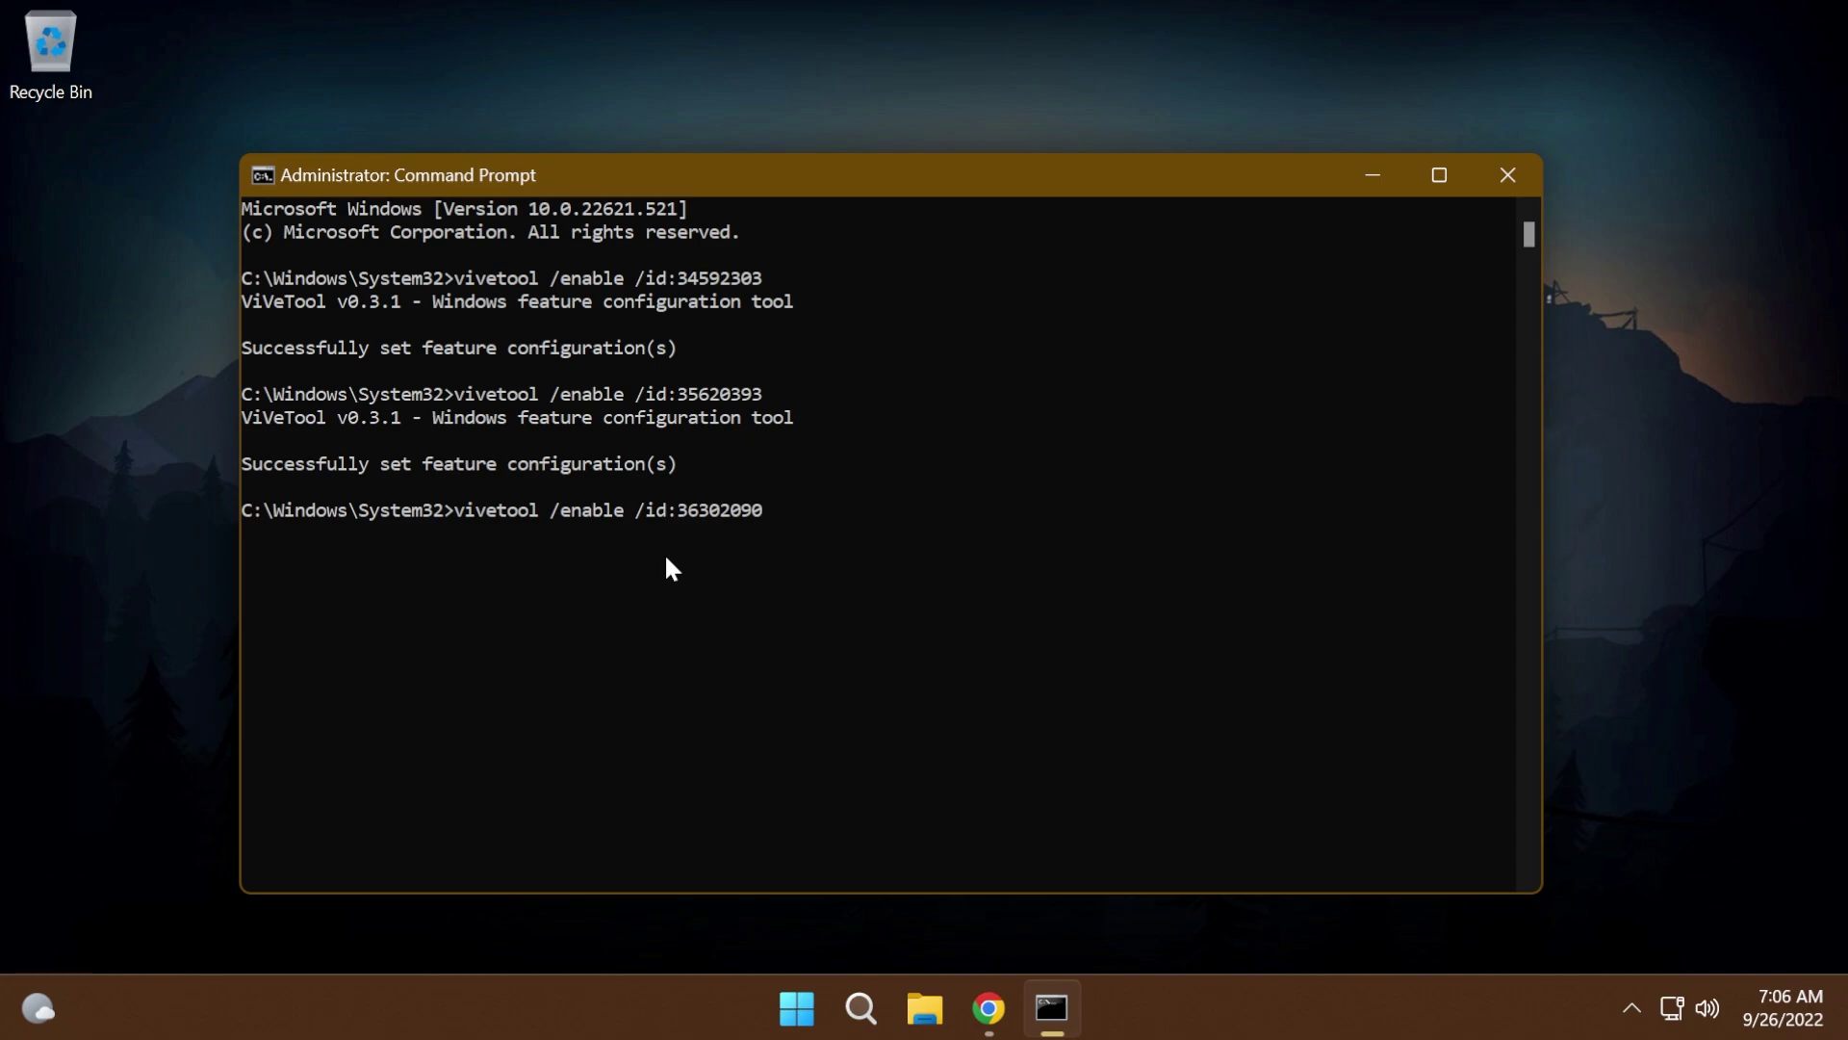
key(Return)
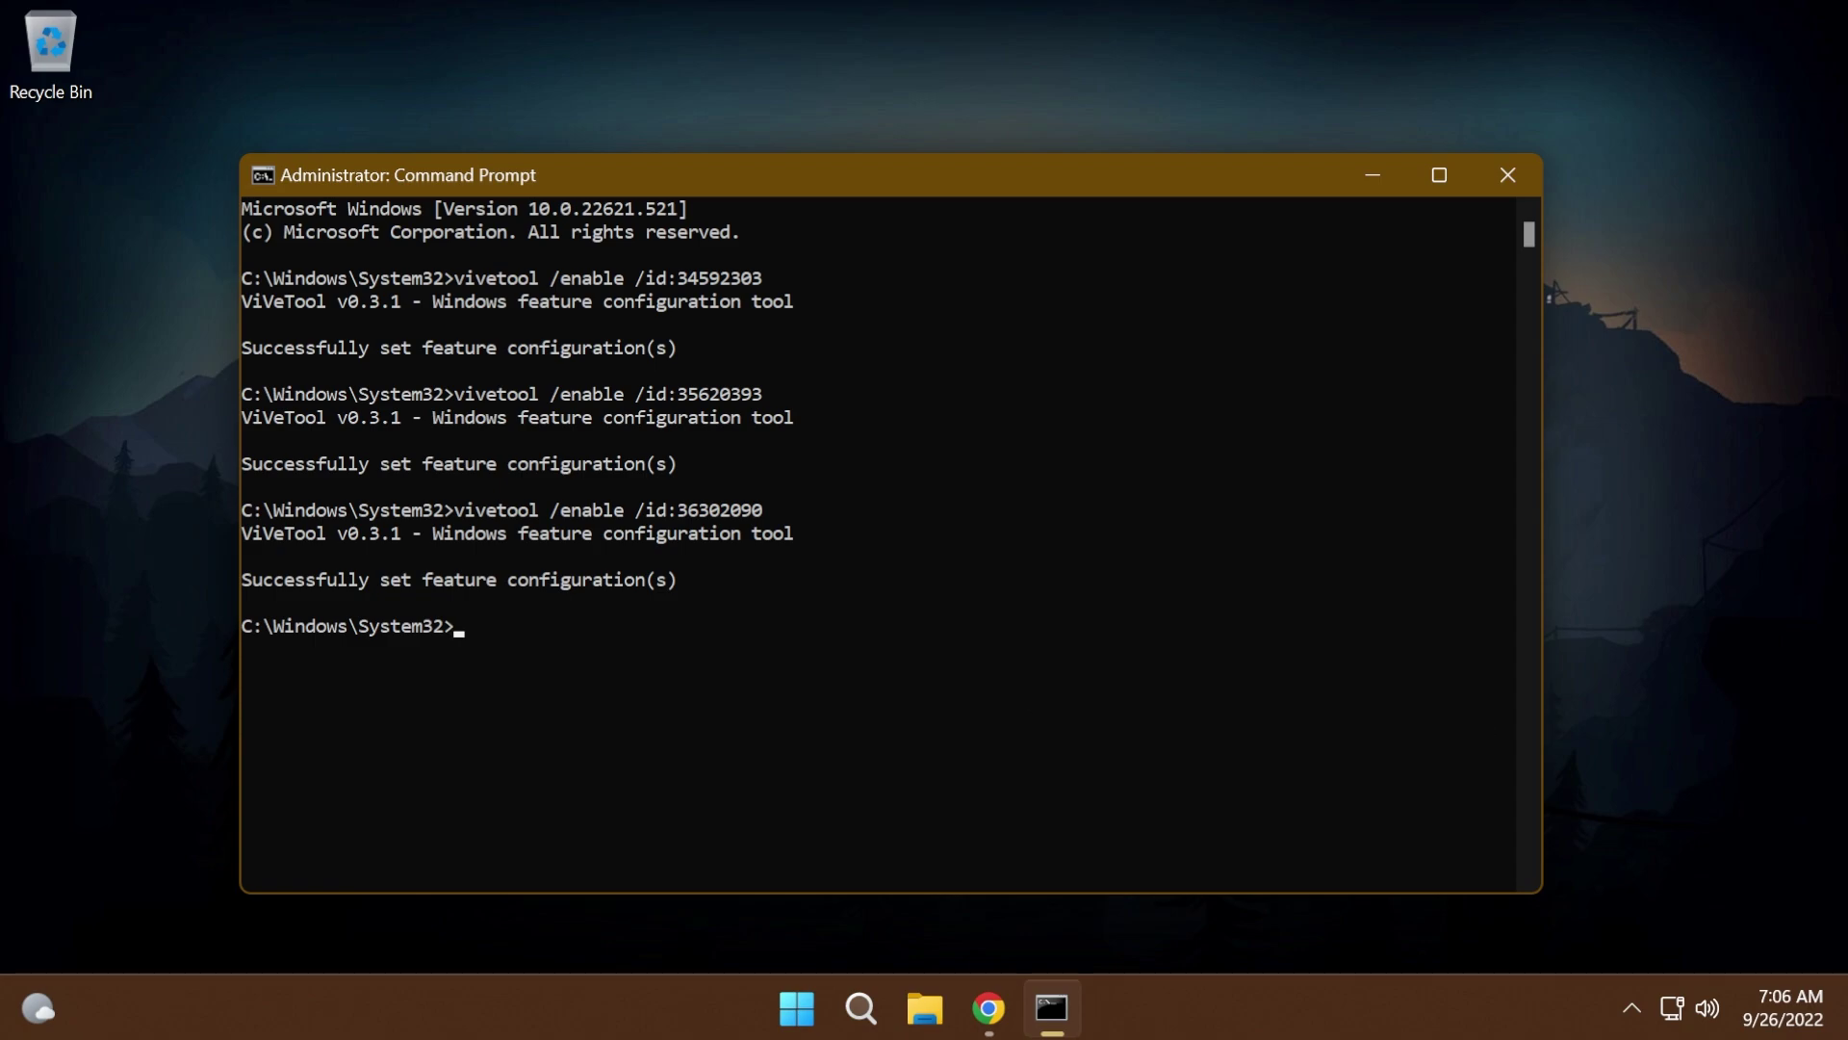
- Enable ViVeTool features 36354489, 37634385 and 39145991 with pasted enable commands
text(vivetool /enable /id:36354489)
key(Return)
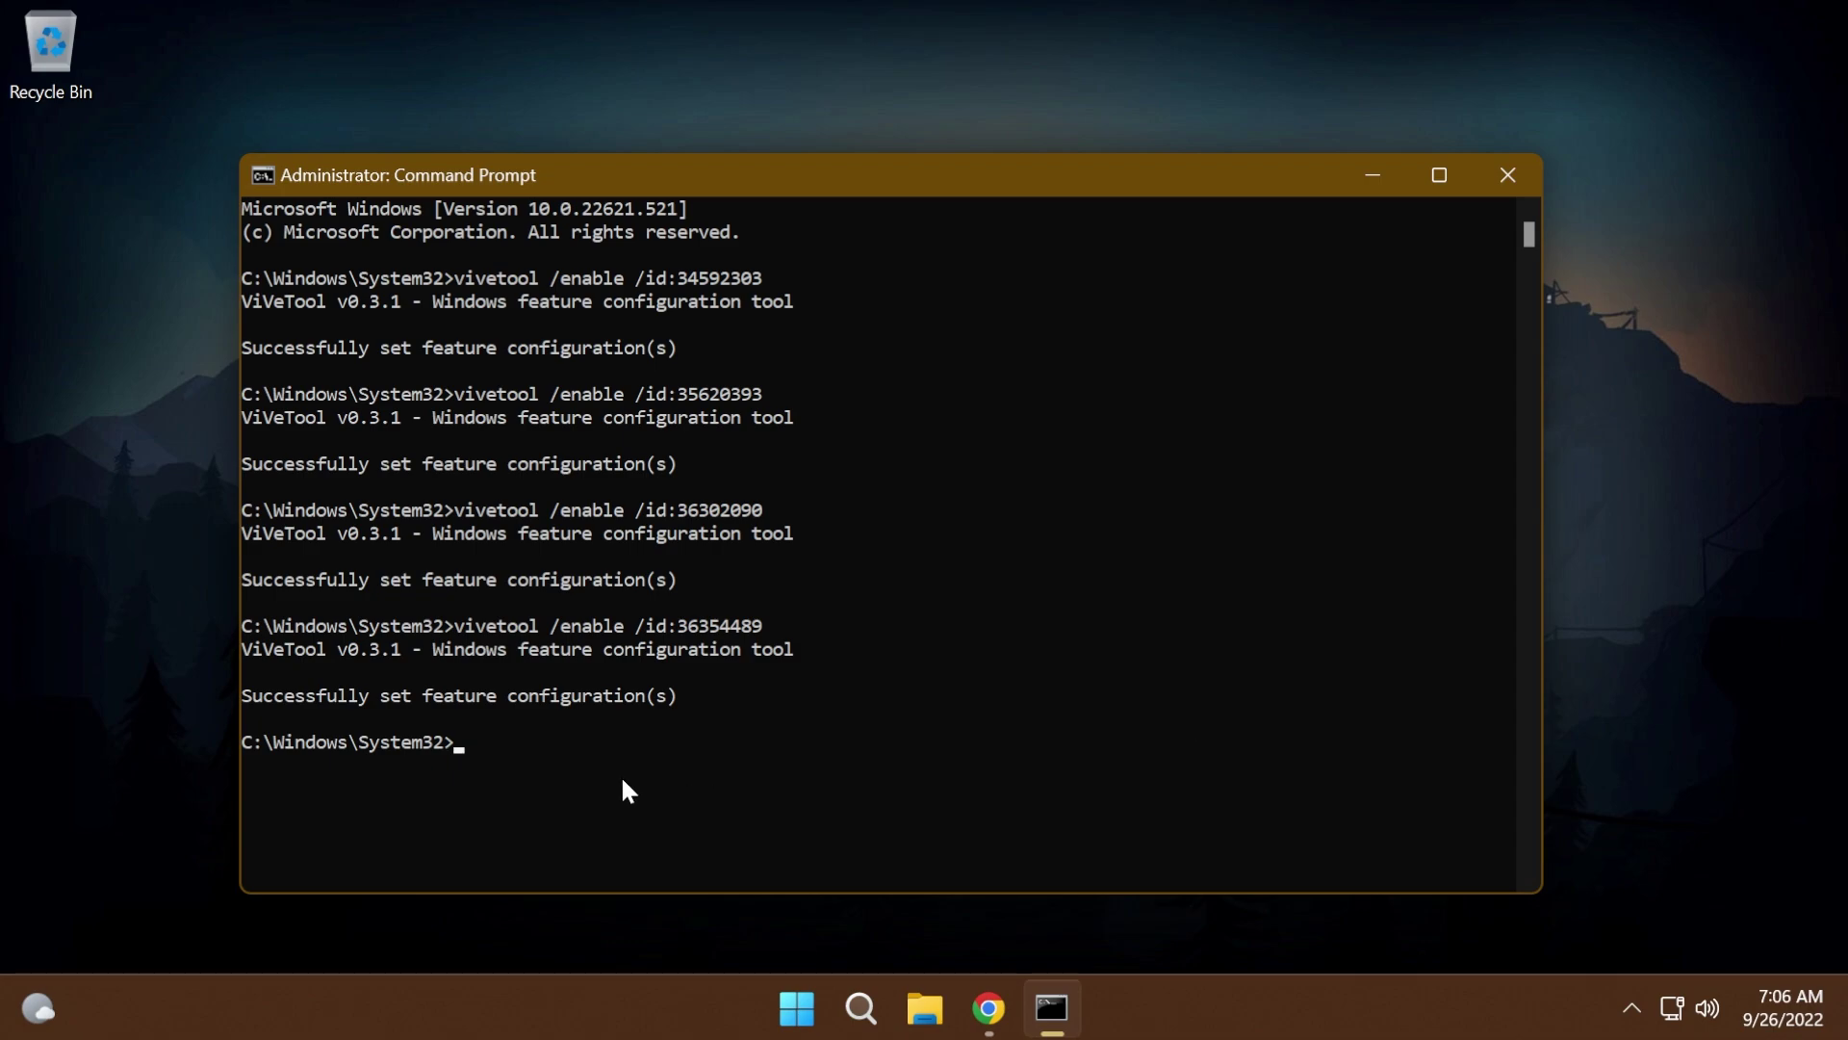
text(vivetool /enable /id:37634385)
key(Return)
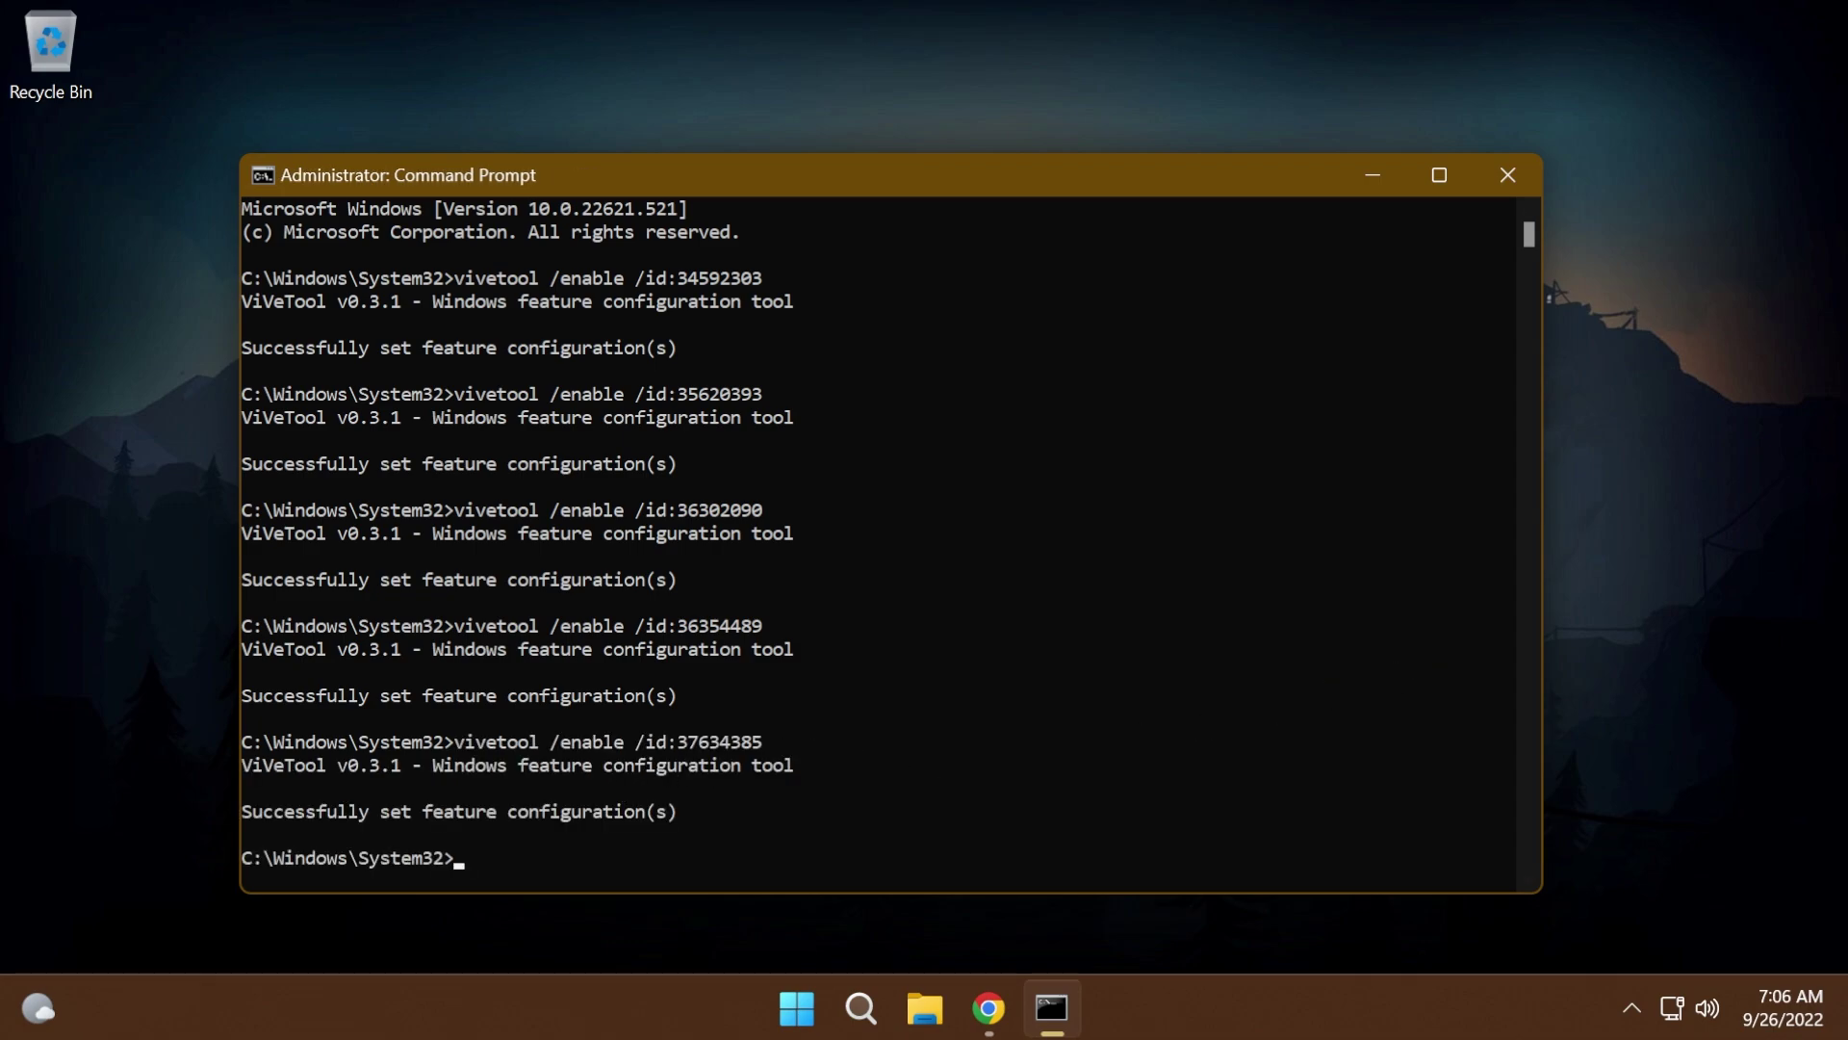
text(vivetool /enable /id:39145991)
key(Return)
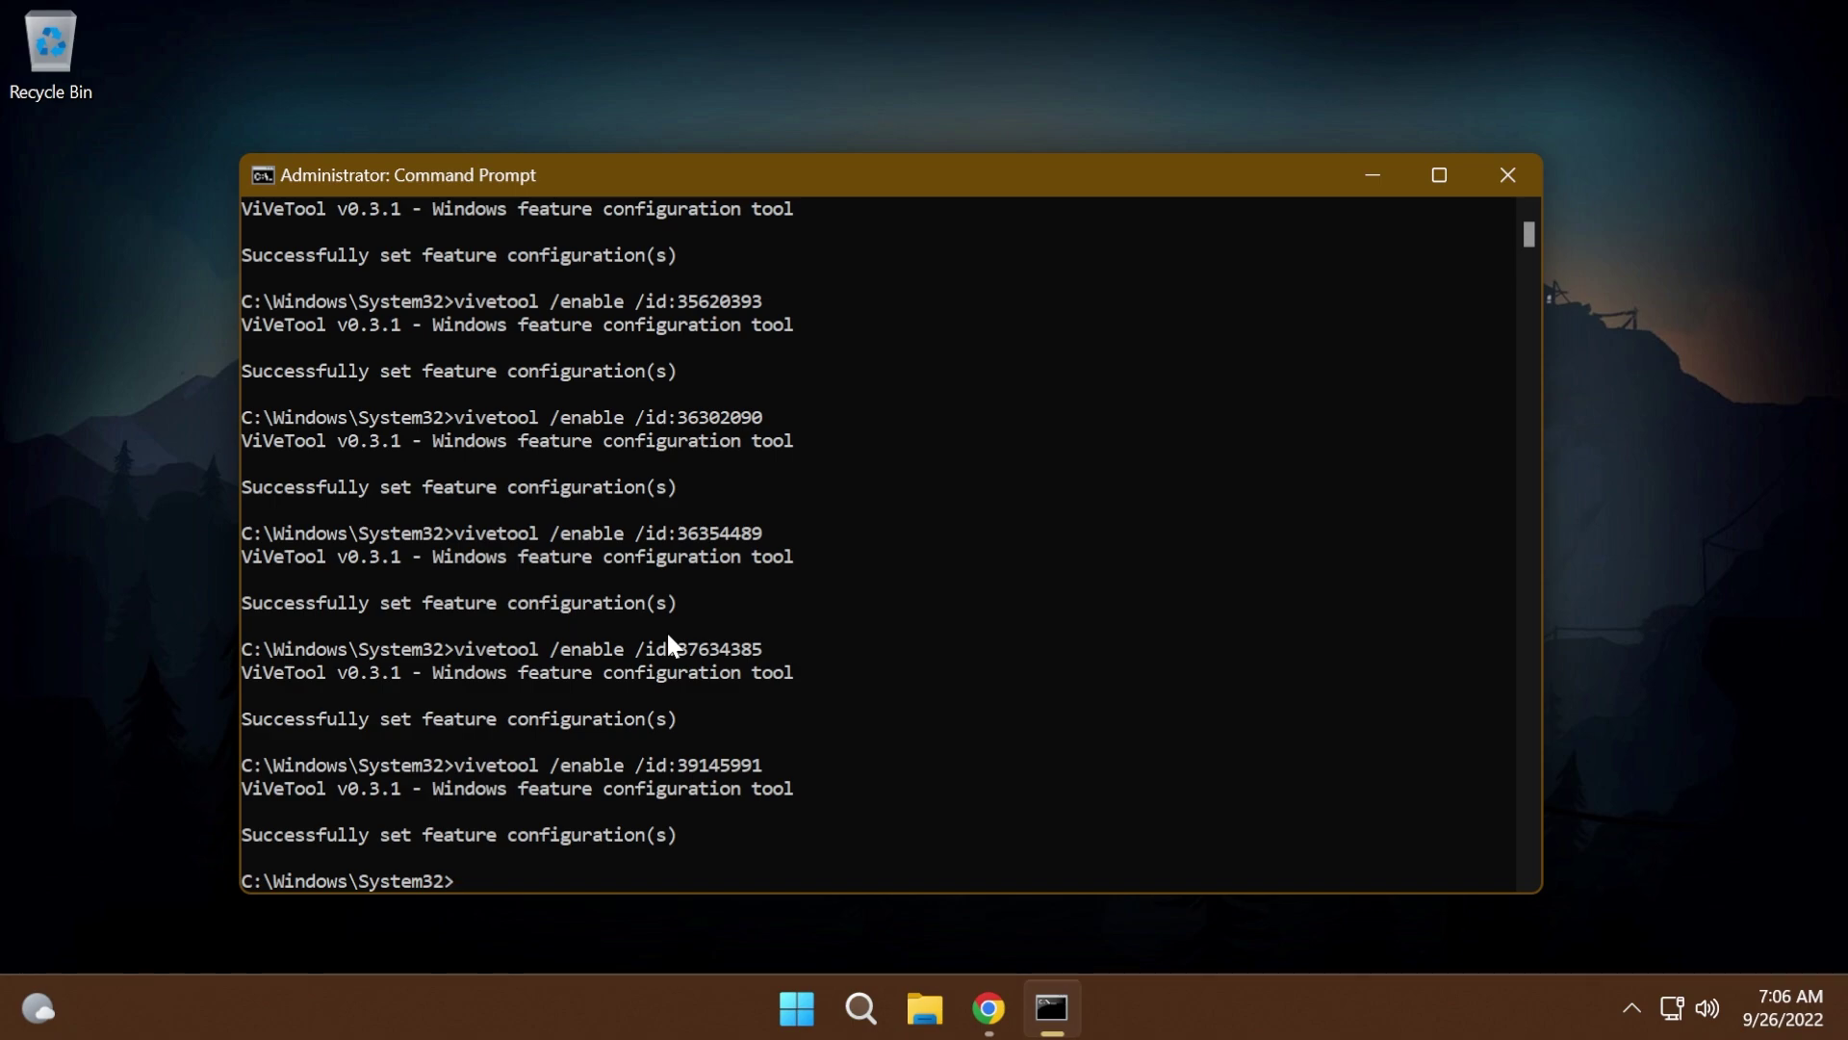
- Paste and run the enable commands for features 37007953 and 39281392 via right-click
key(ctrl+m)
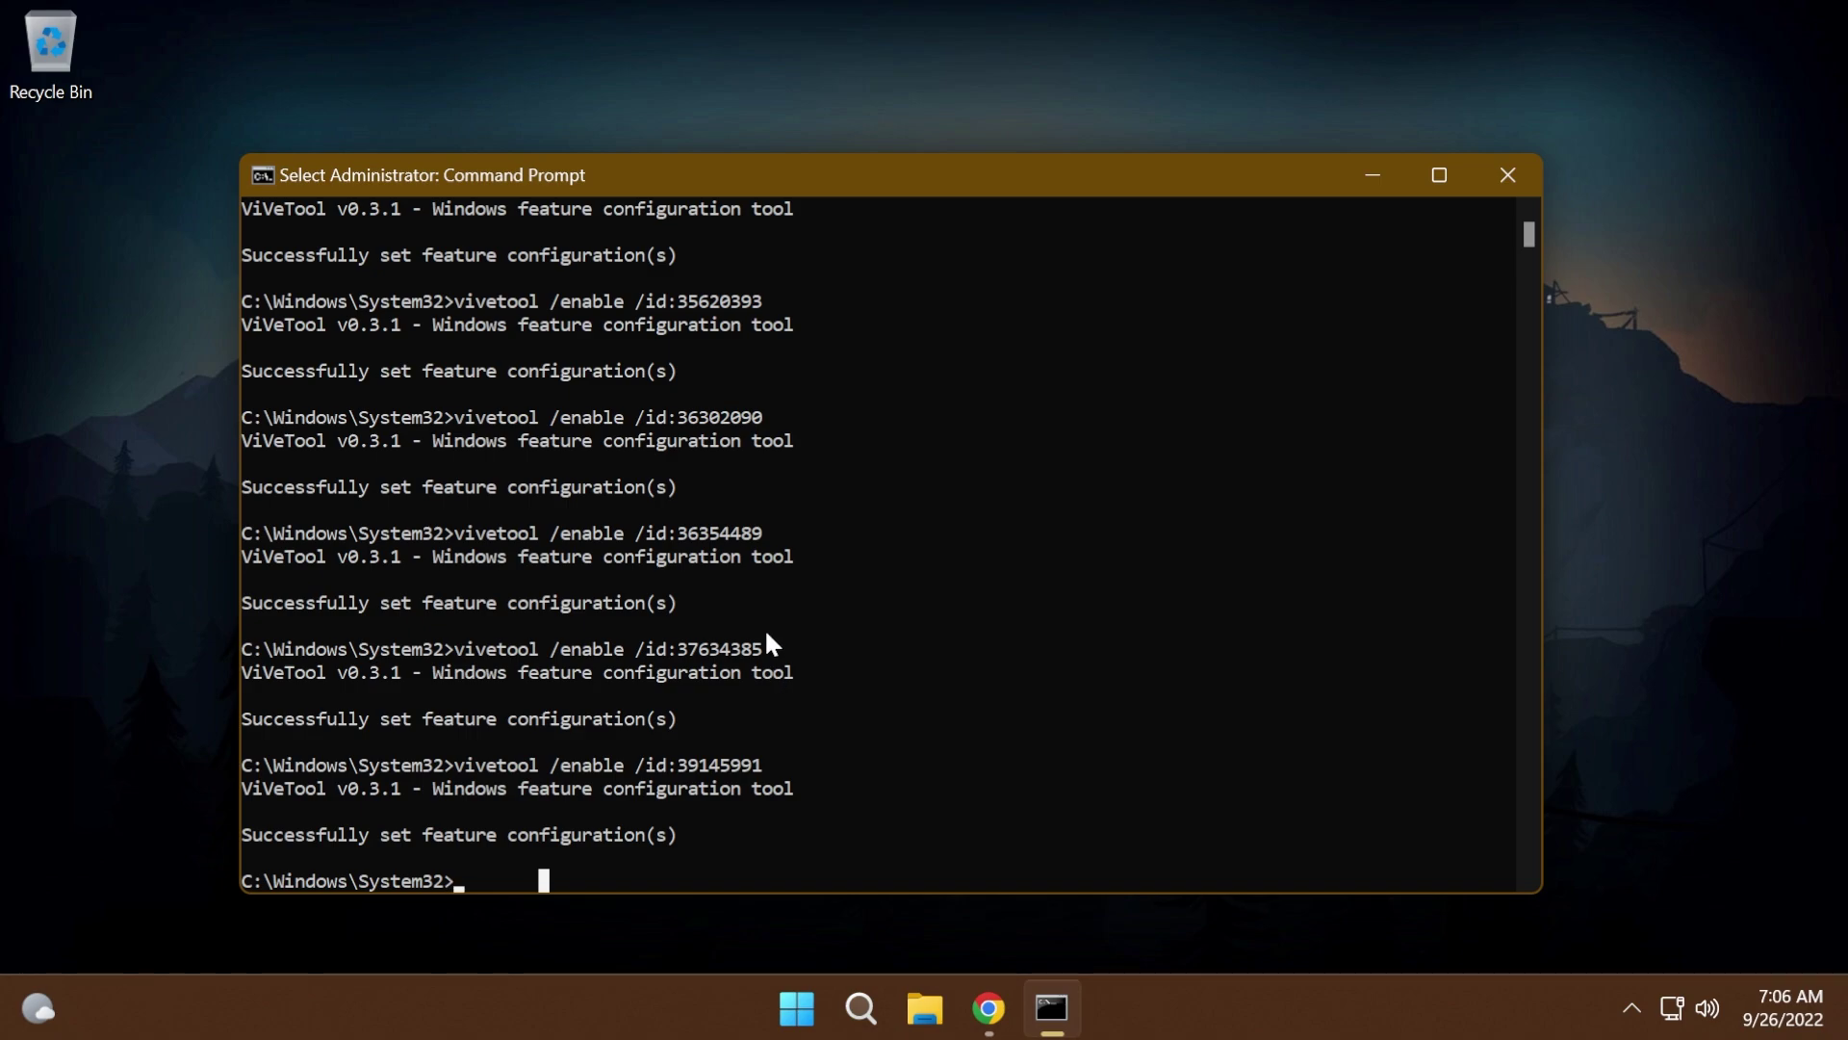
right_click(768, 640)
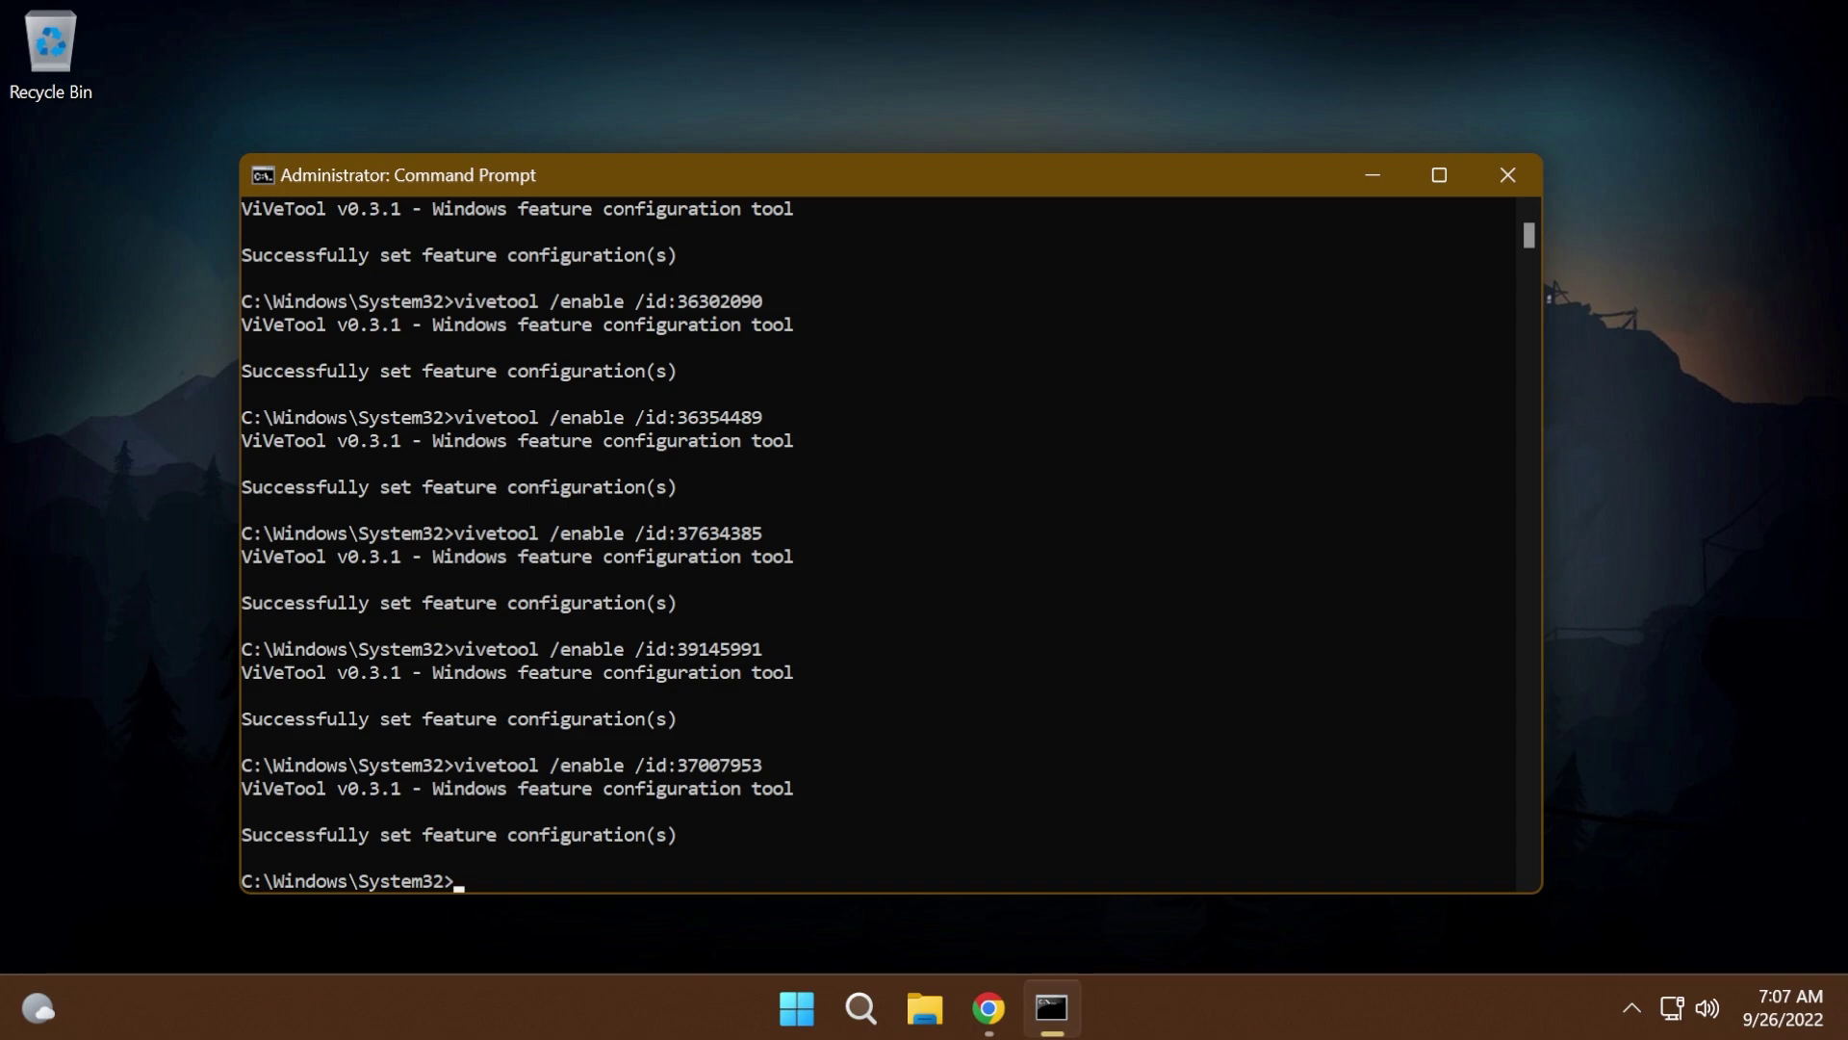
right_click(779, 799)
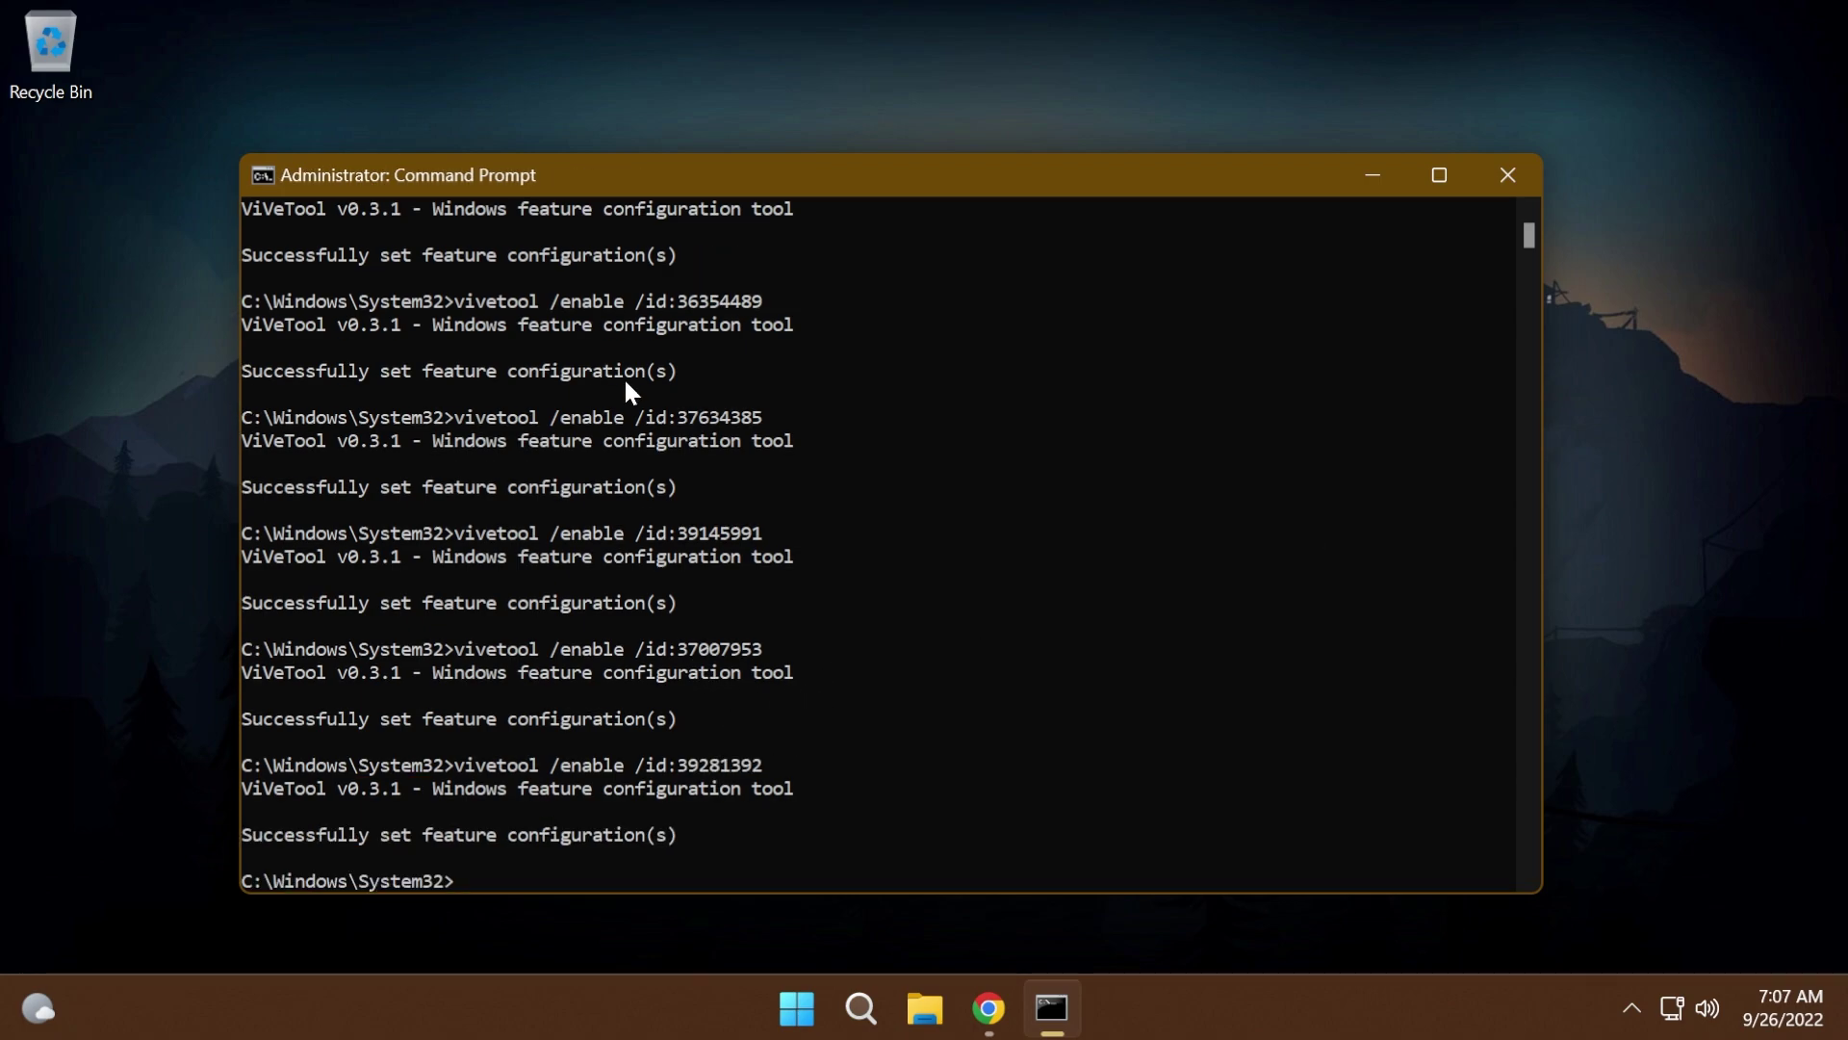
scroll(745, 602, up, 5)
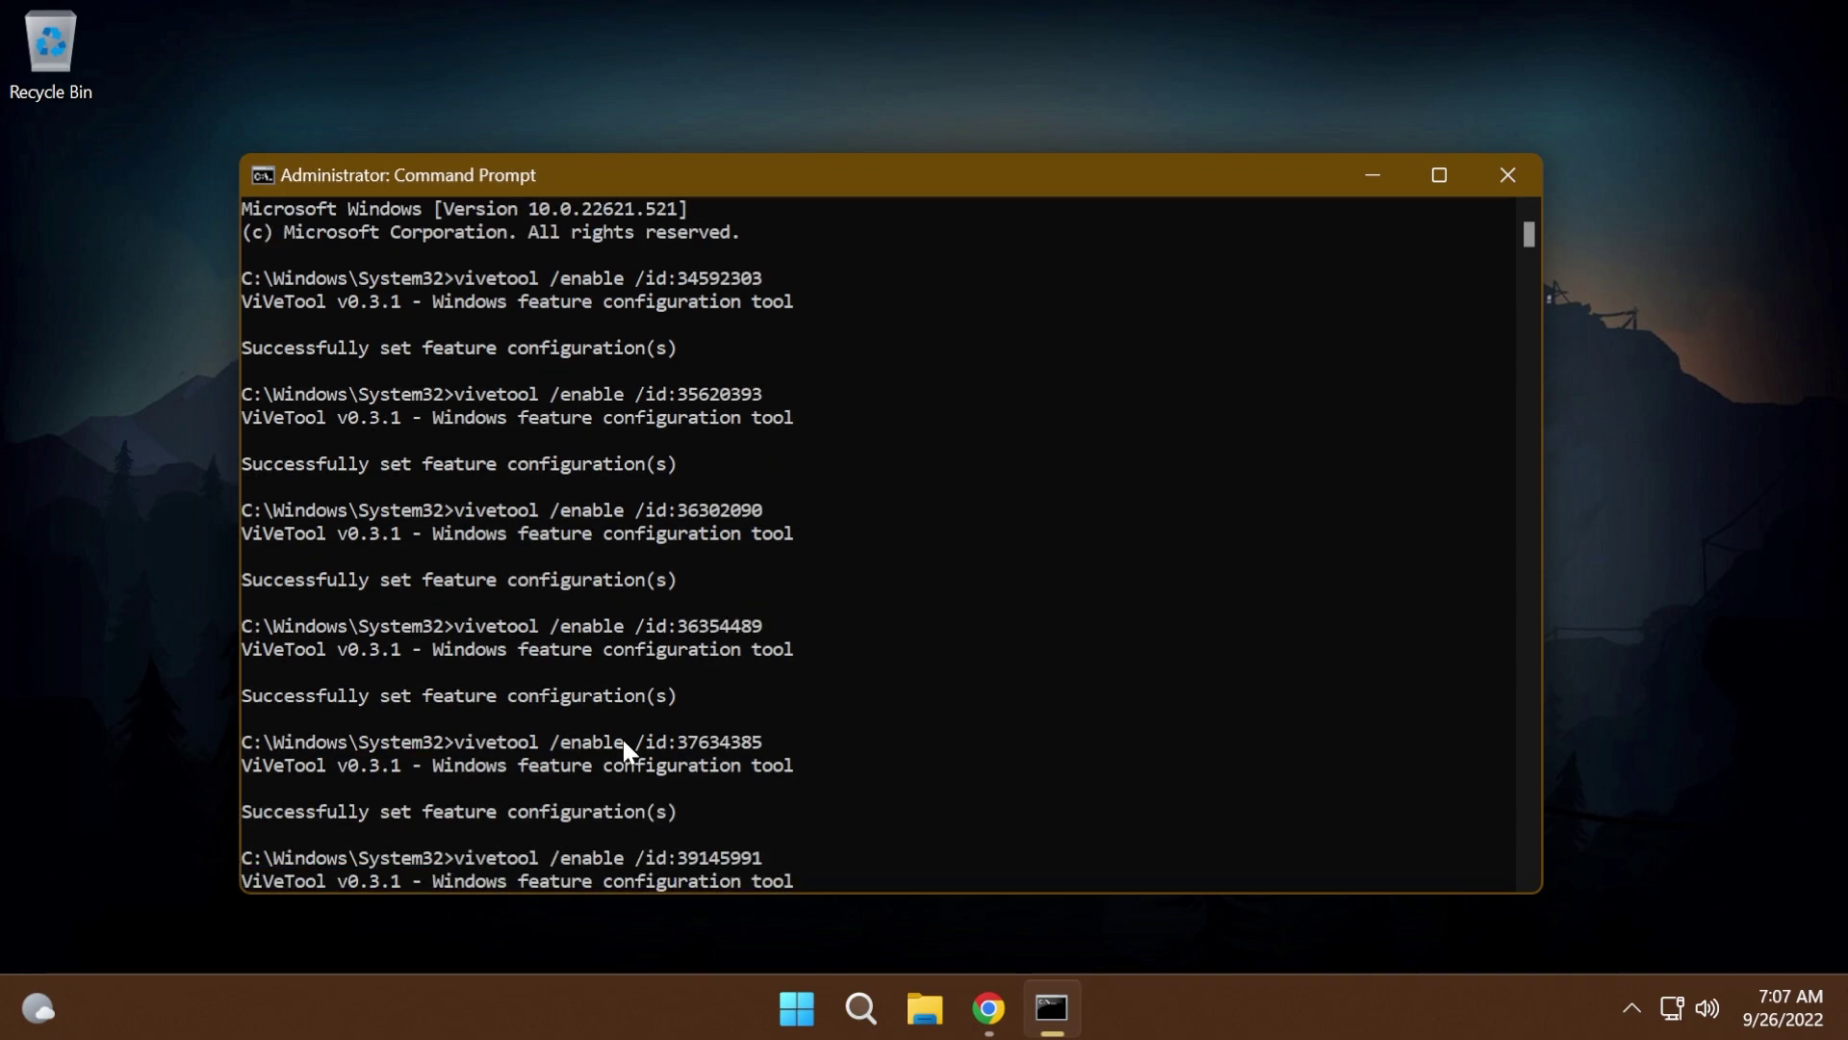
- Close Command Prompt and restart Windows from the Start button's Shut down or sign out menu
click(1505, 175)
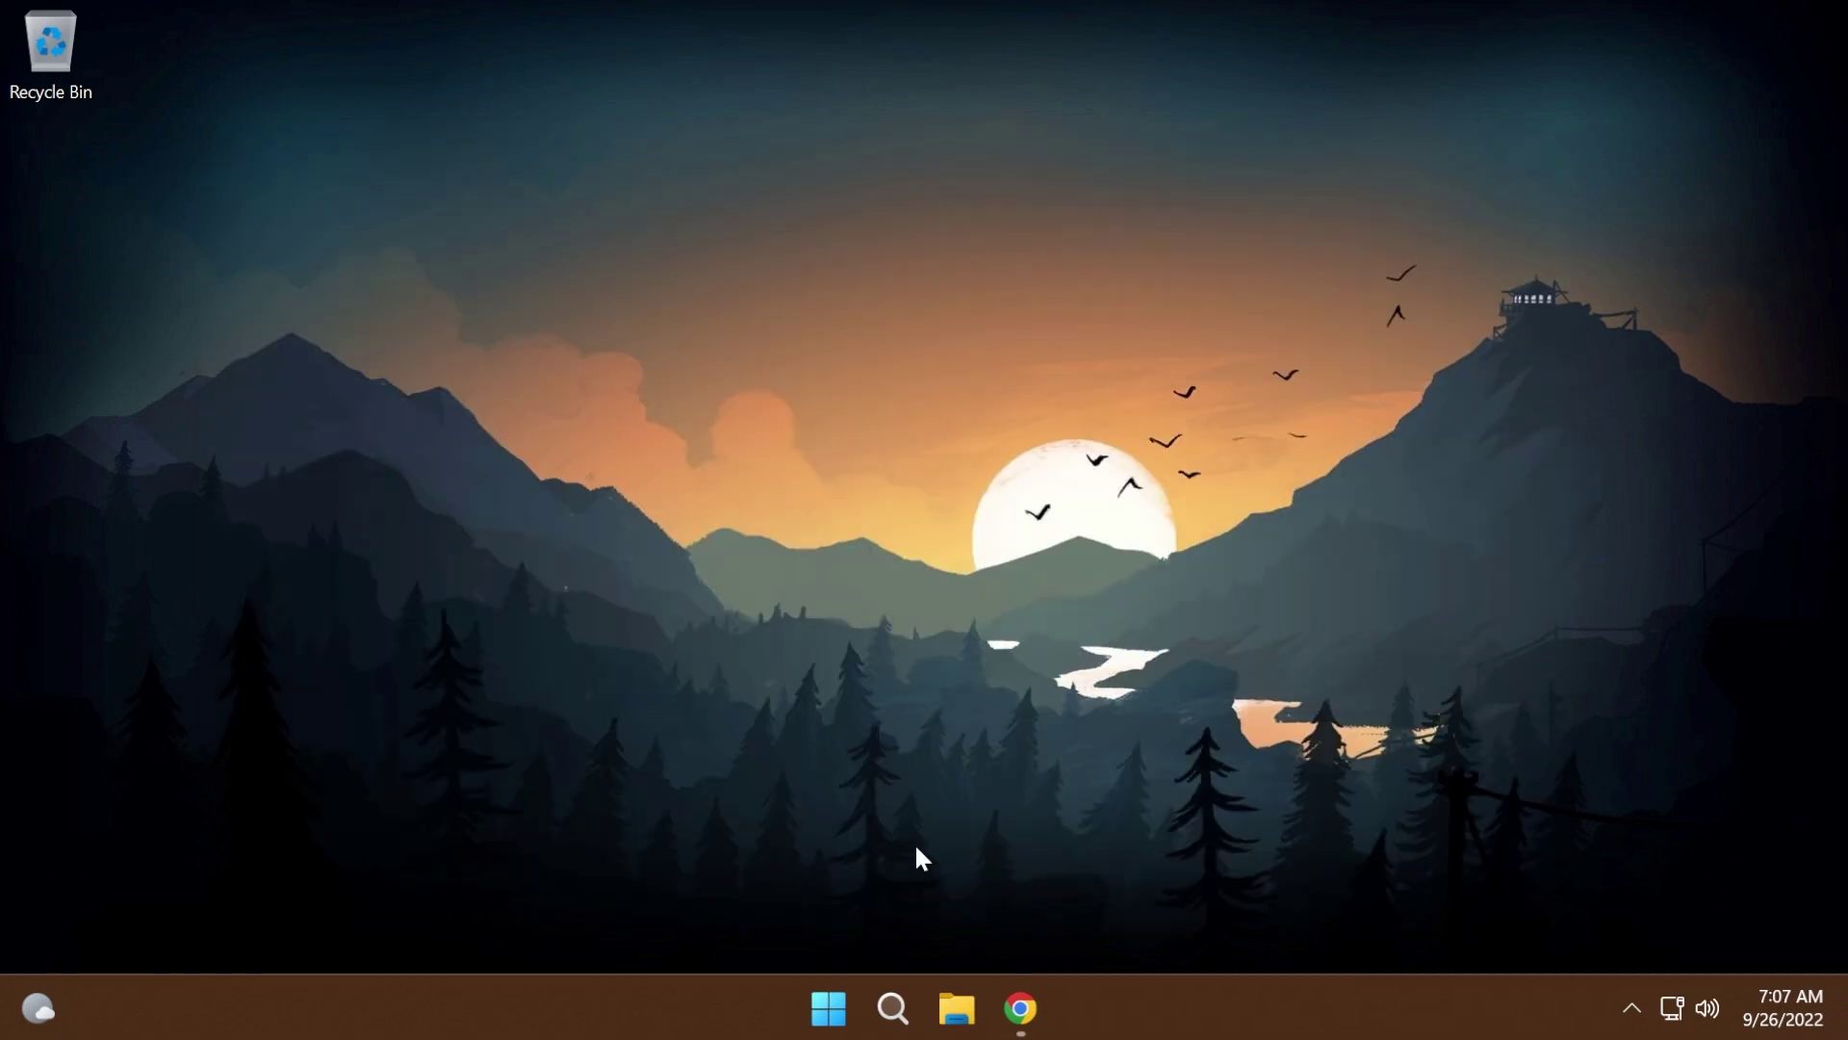
right_click(823, 1018)
mouse_move(846, 895)
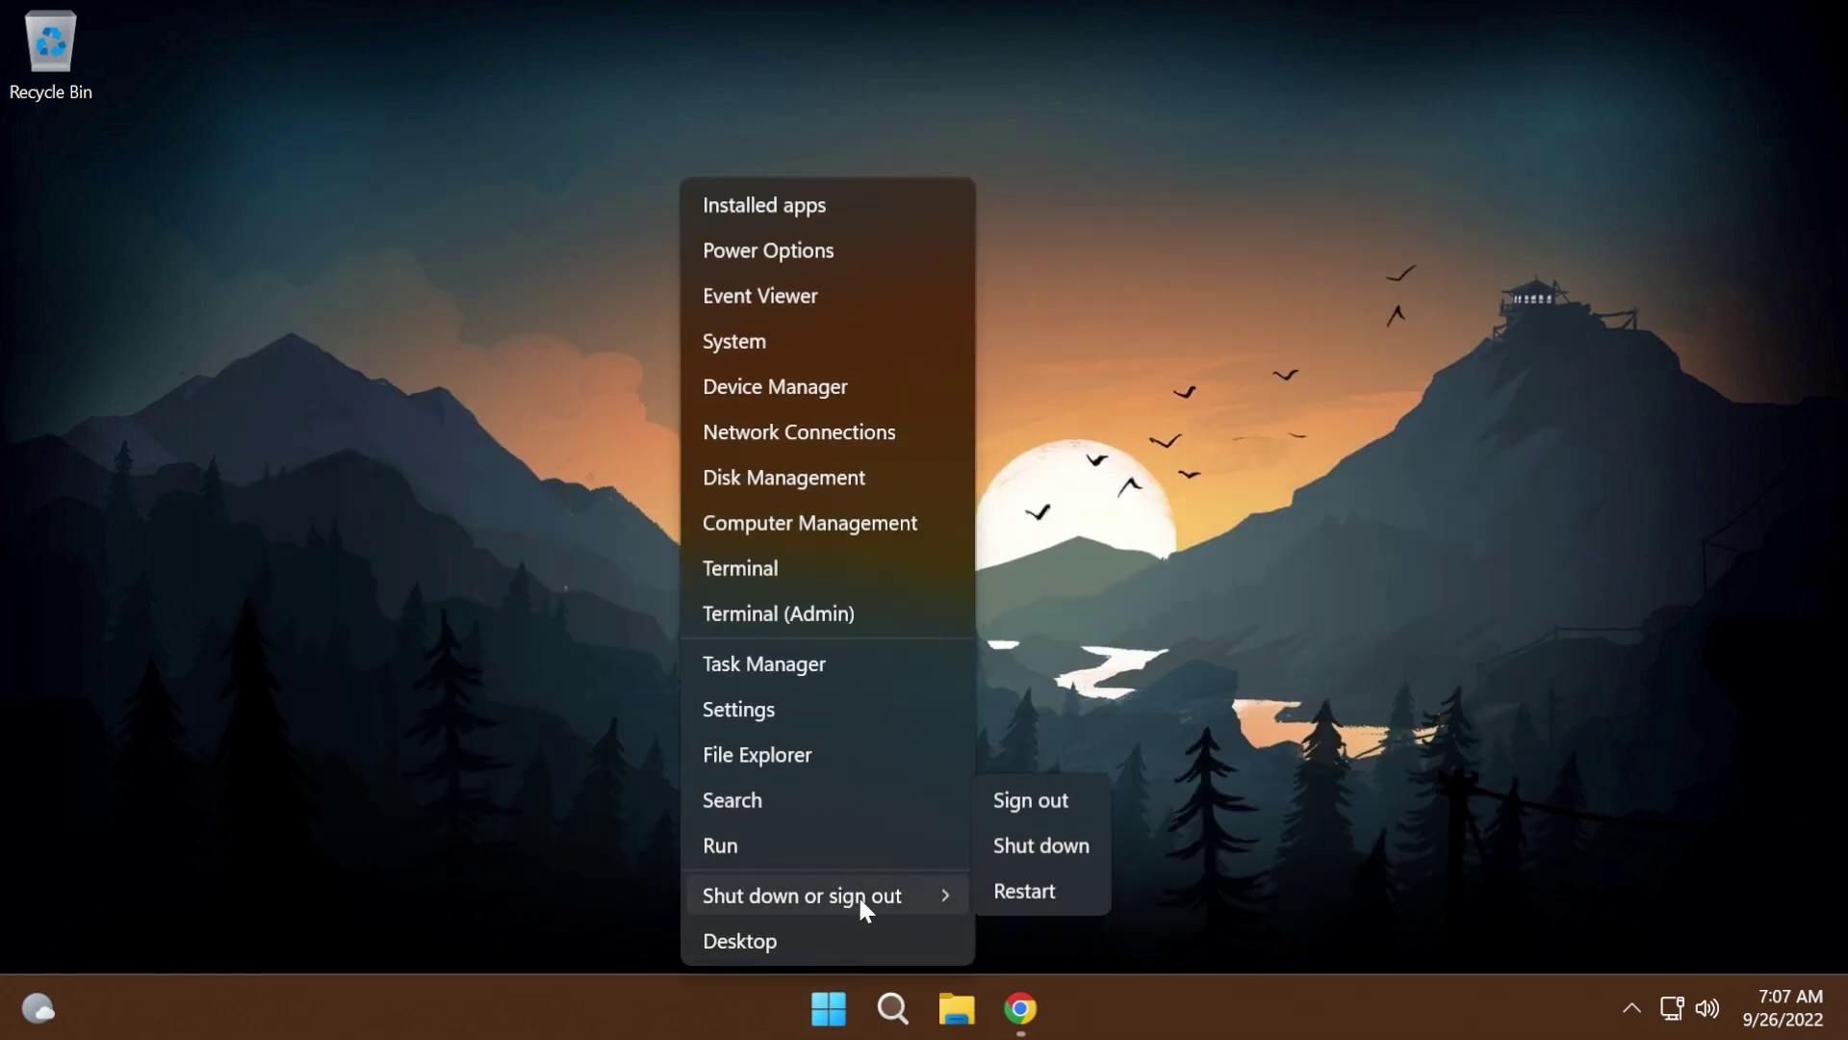
click(1026, 892)
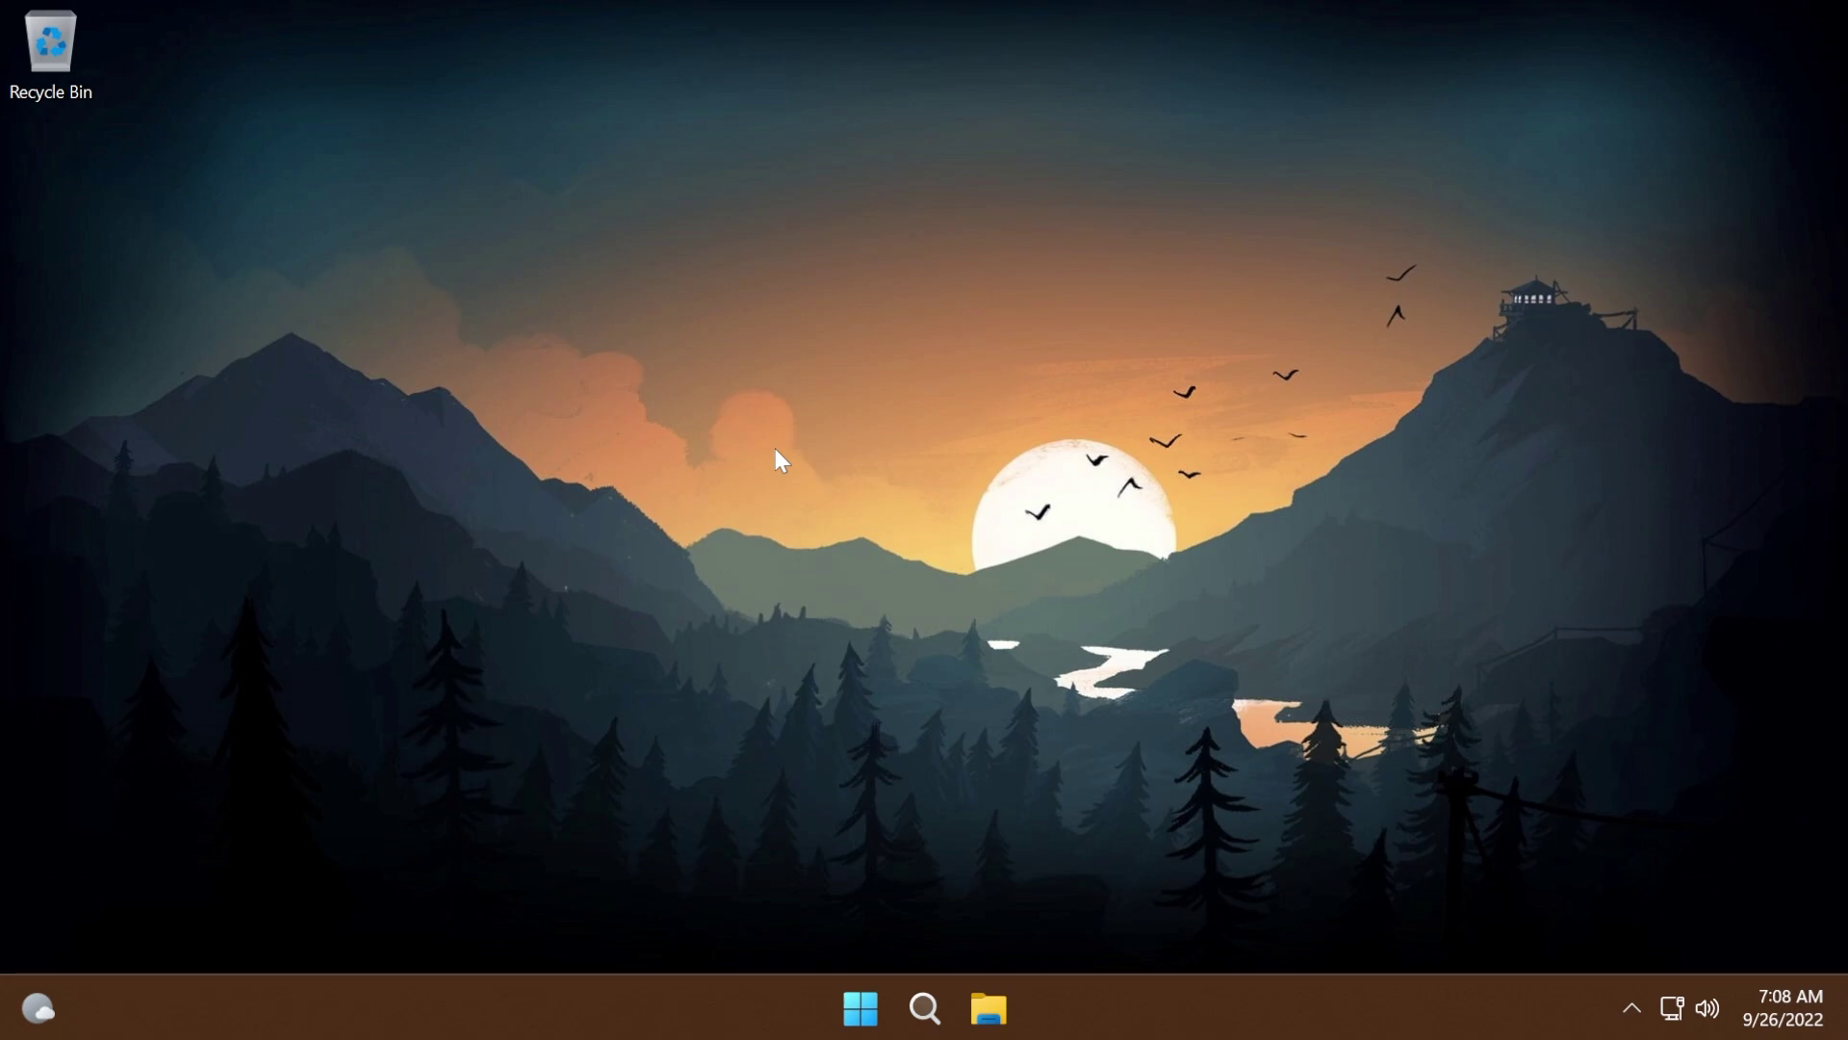
- Launch Notepad from Start search
key(super)
text(notepad)
key(Return)
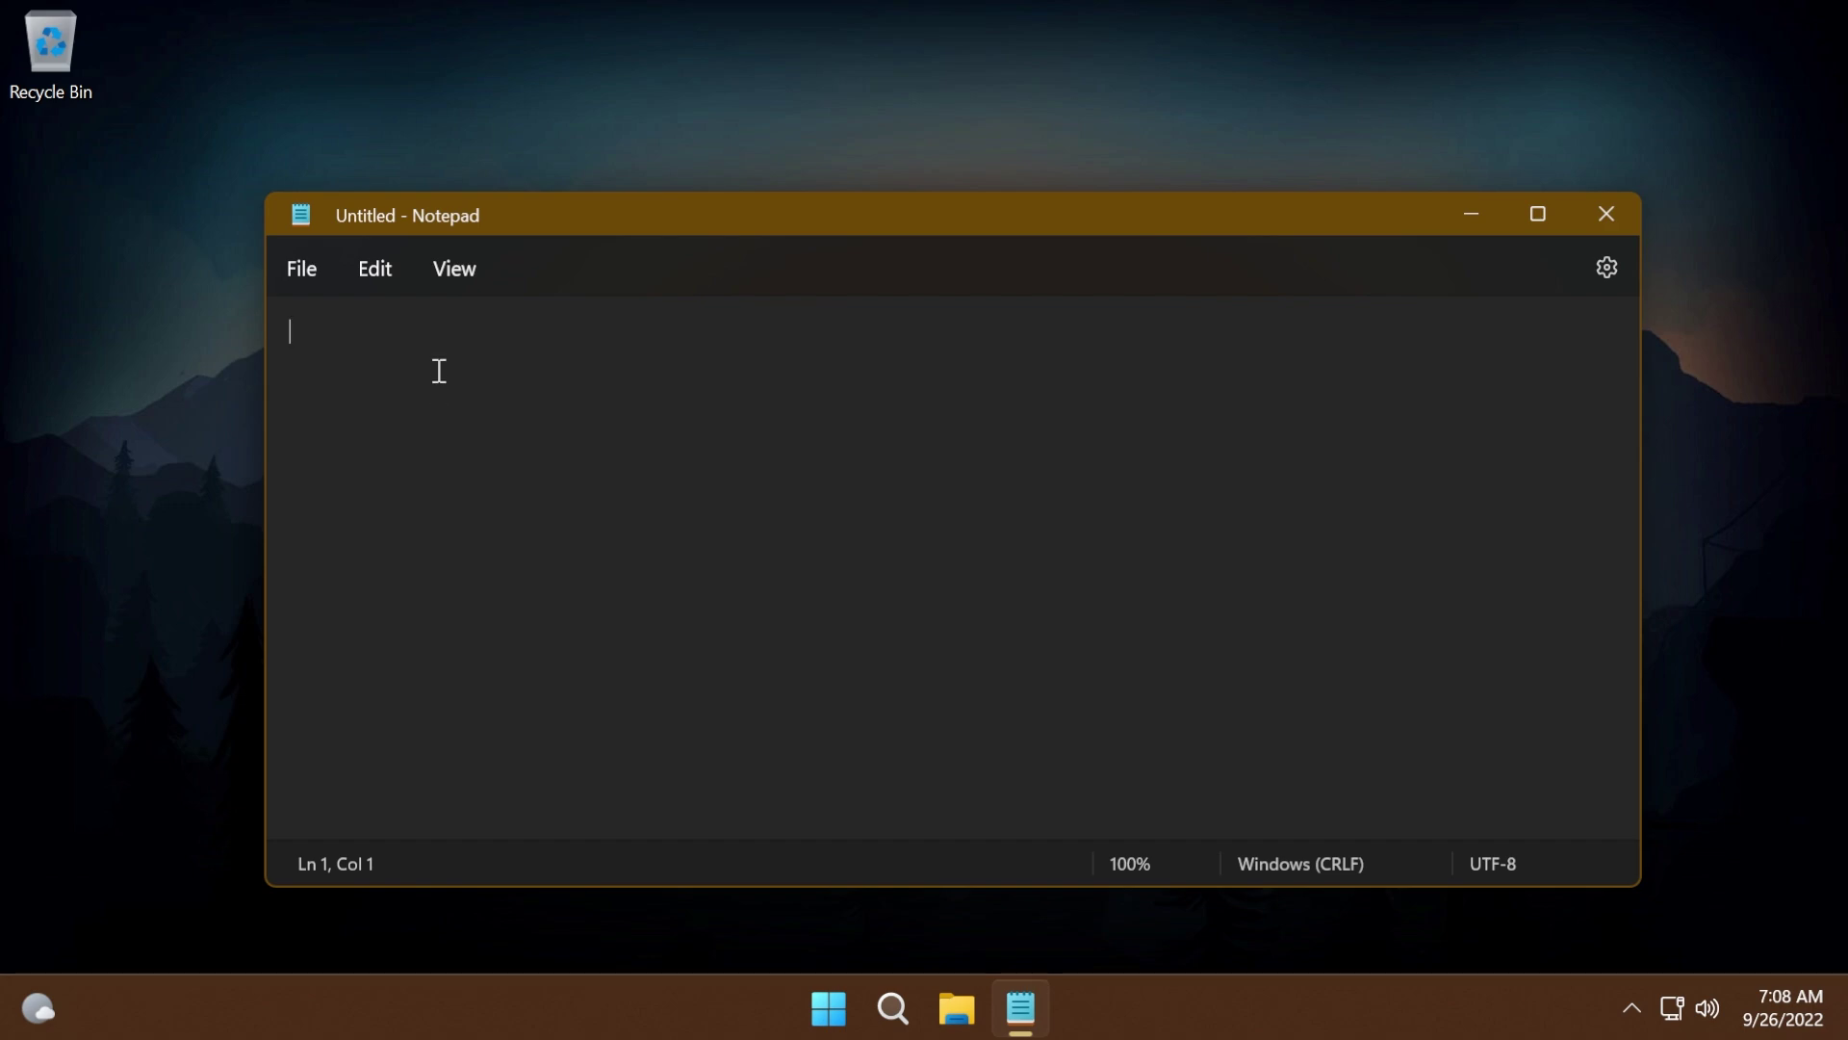
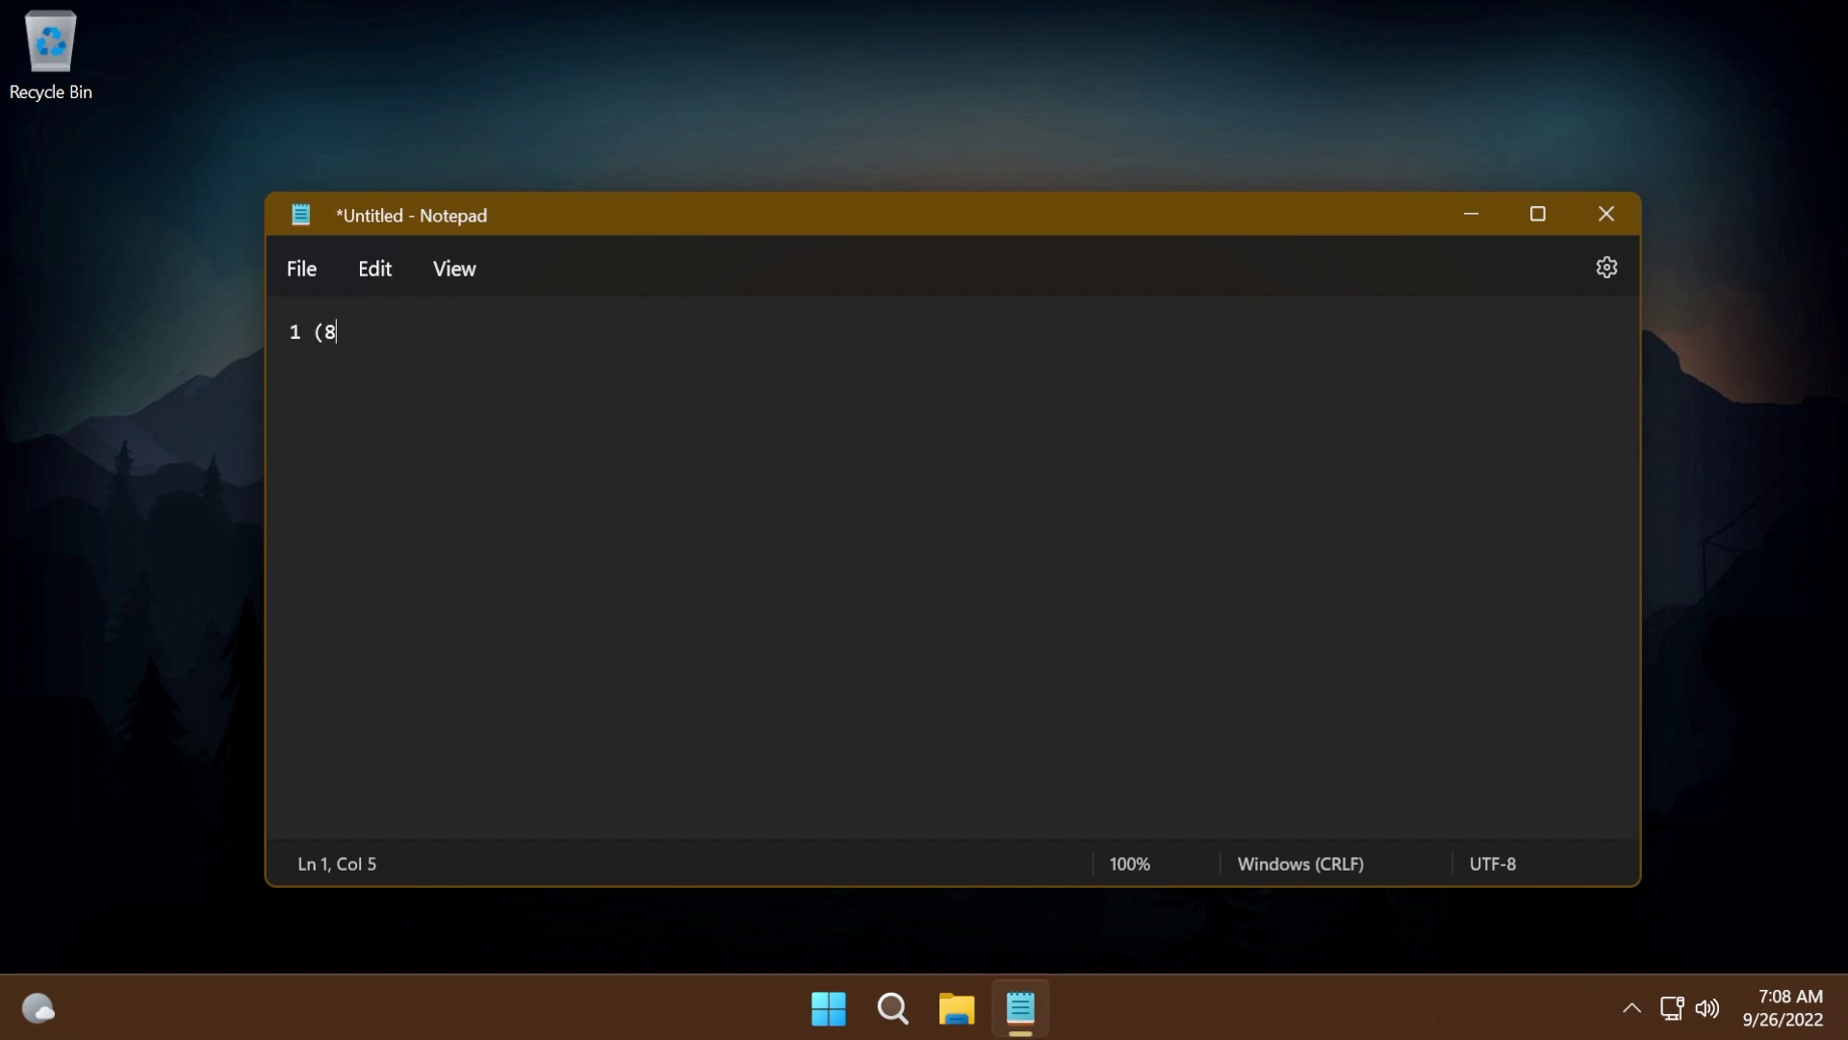
- Type a sample phone number and select it to show the call suggested action
triple_click(439, 327)
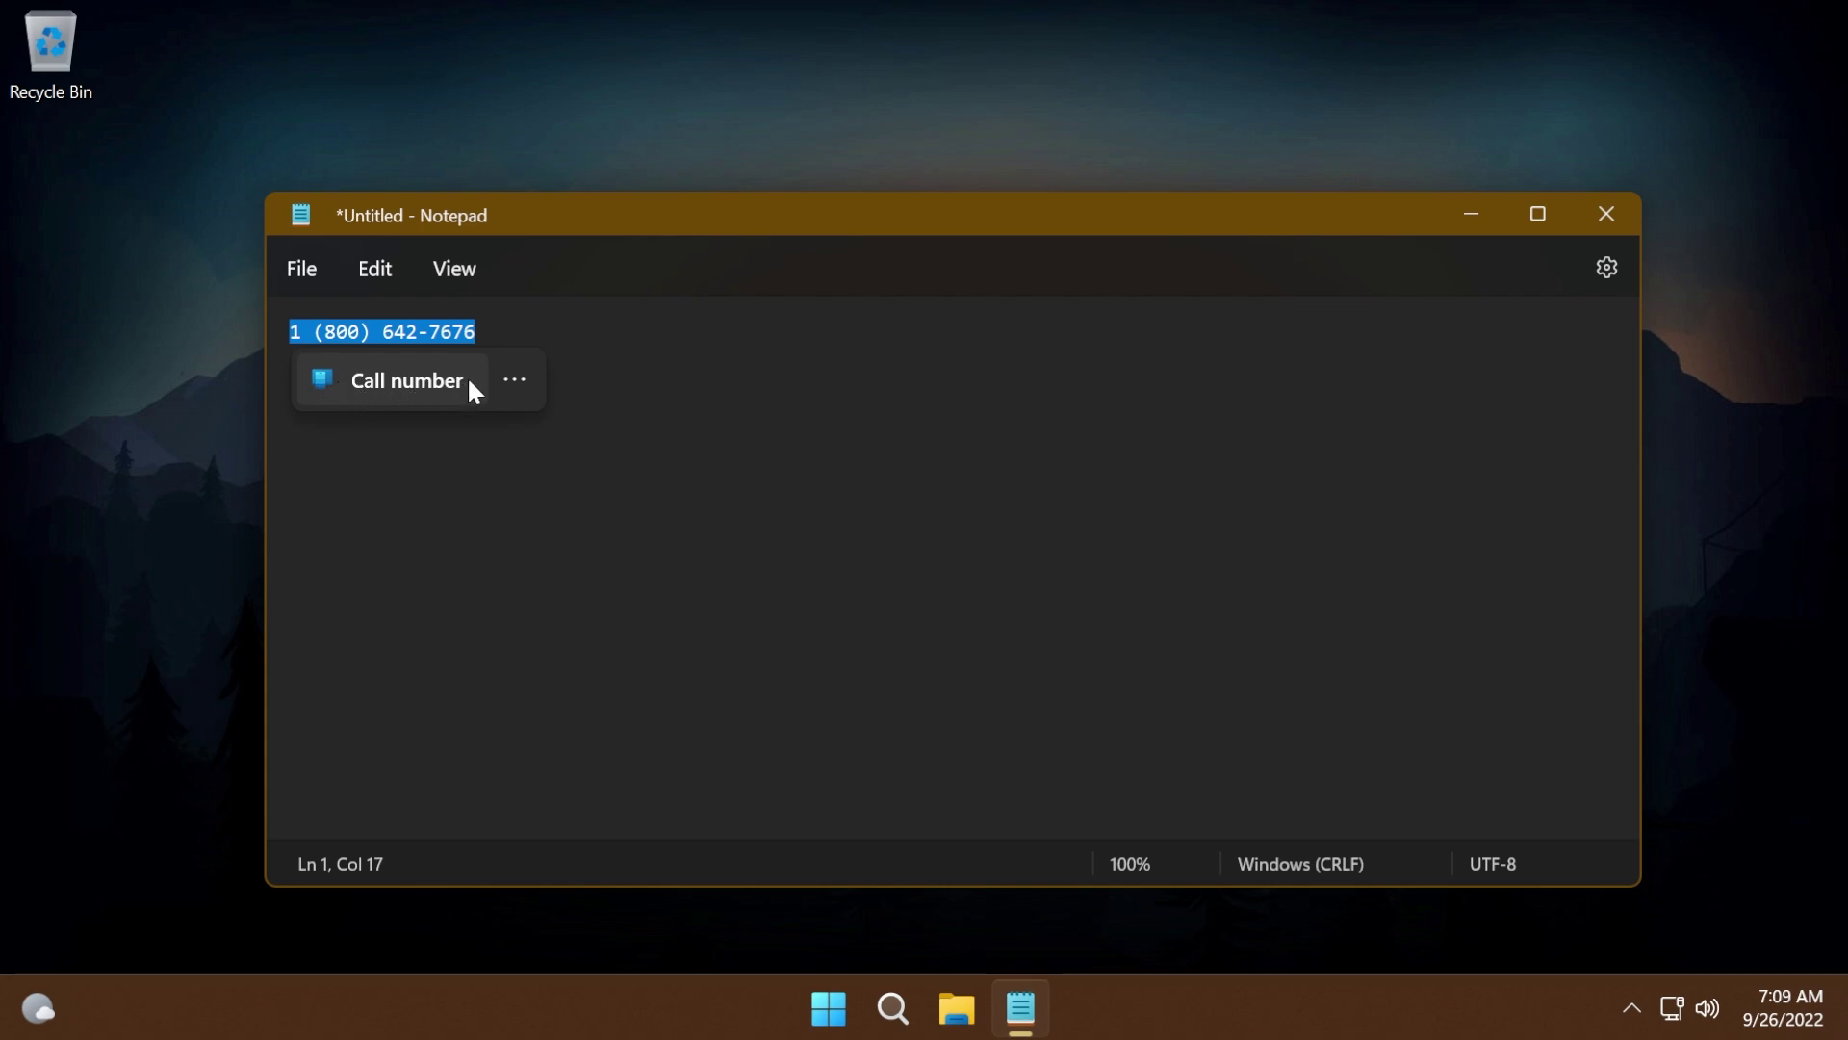
click(515, 379)
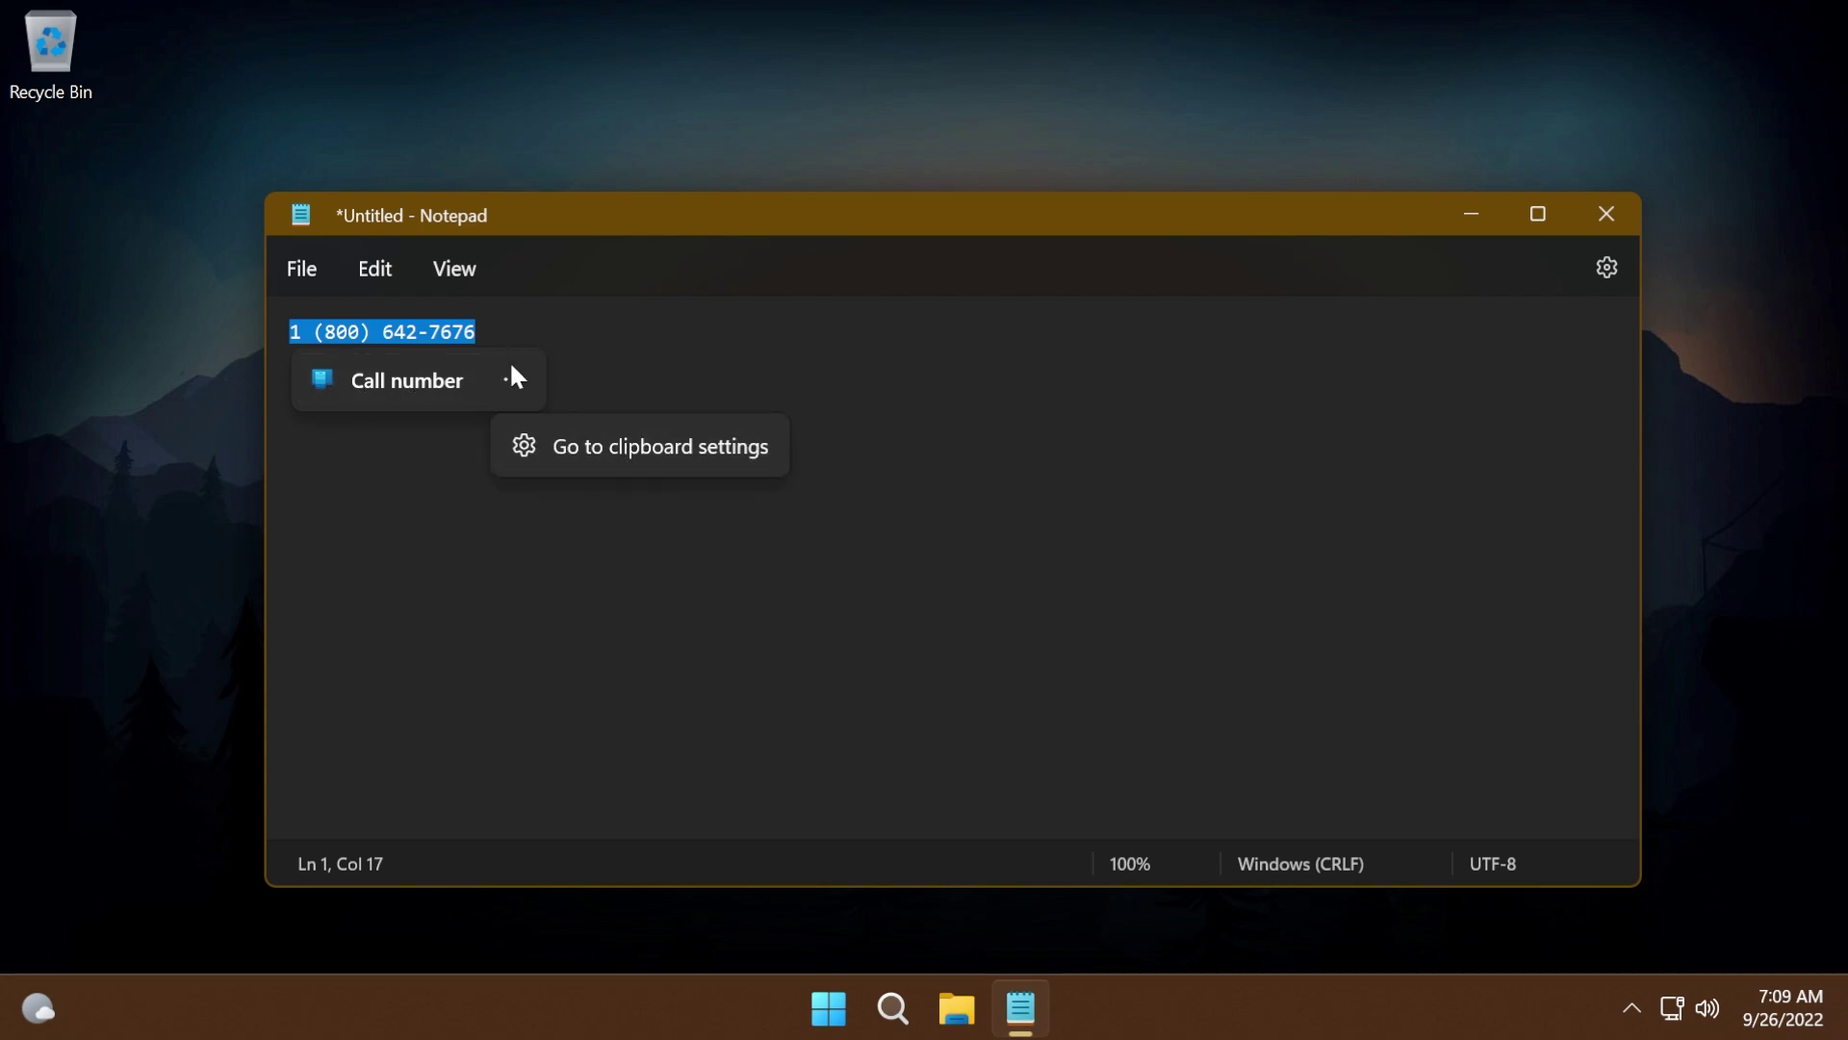
click(516, 330)
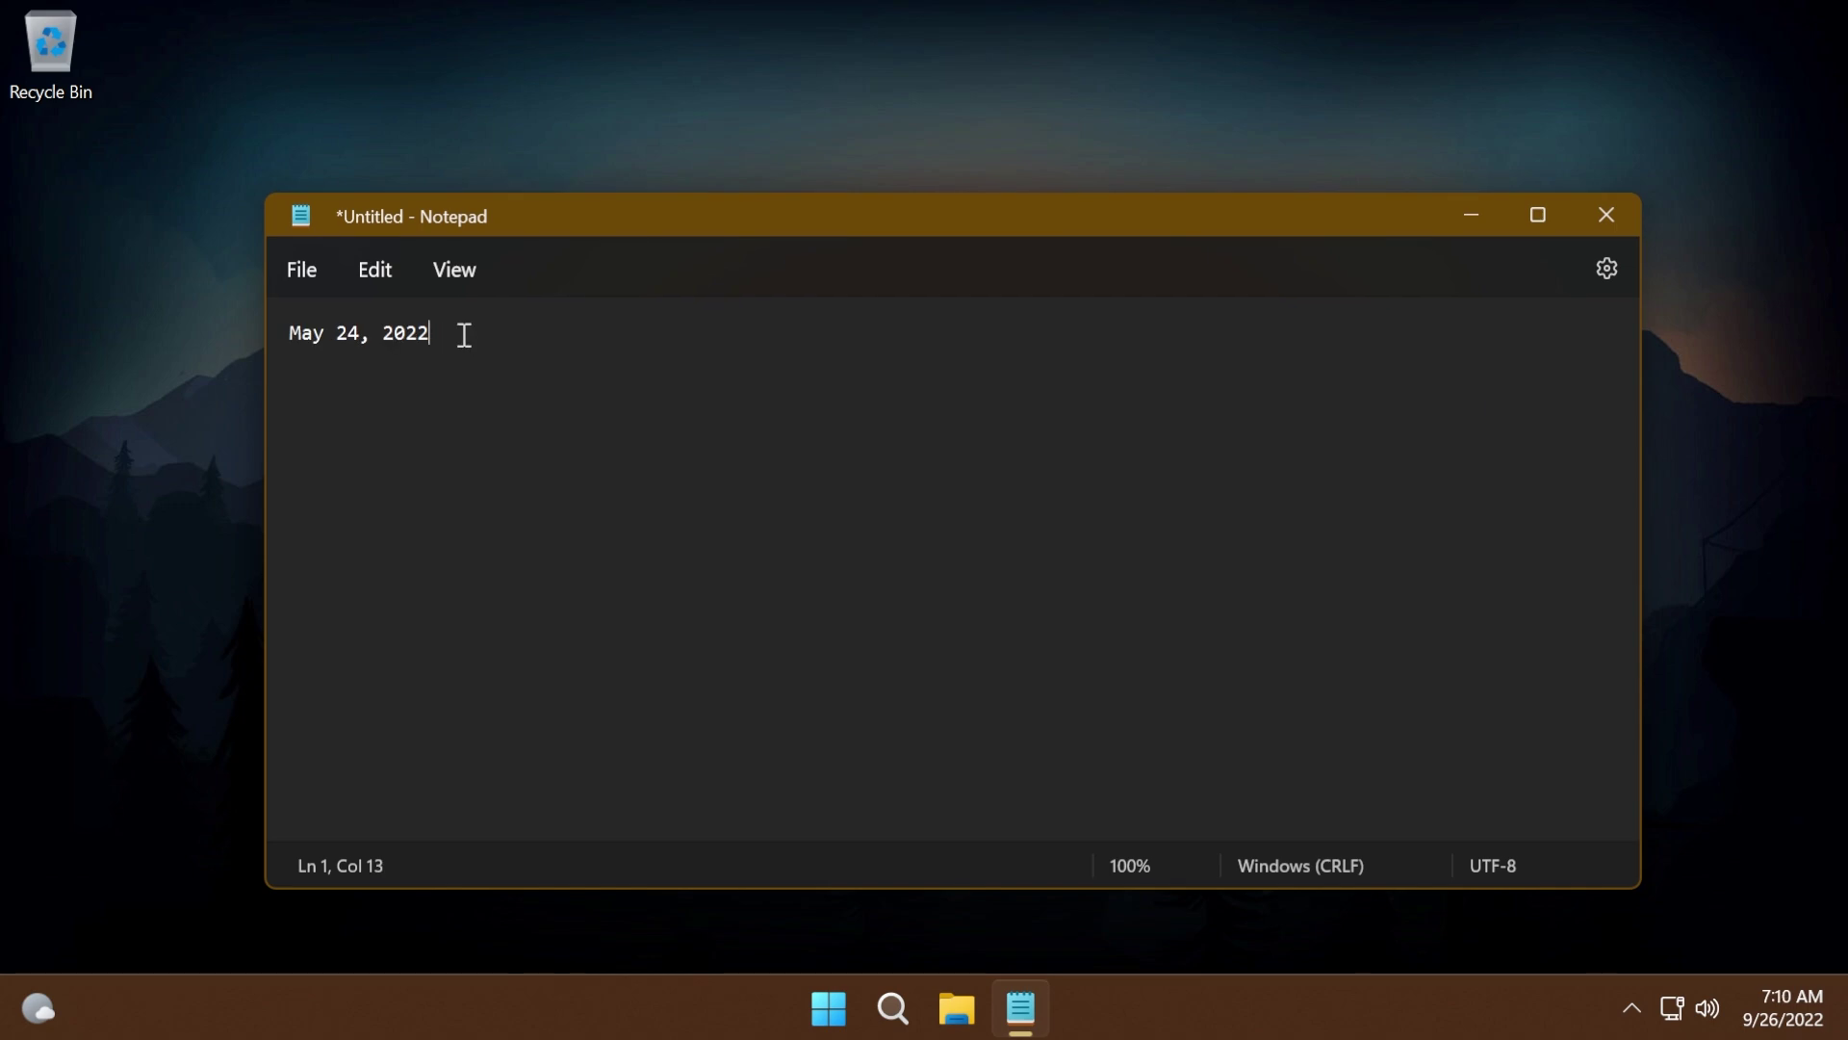
- Select the date May 24, 2022 to trigger its suggested action, then deselect it
key(ctrl+a)
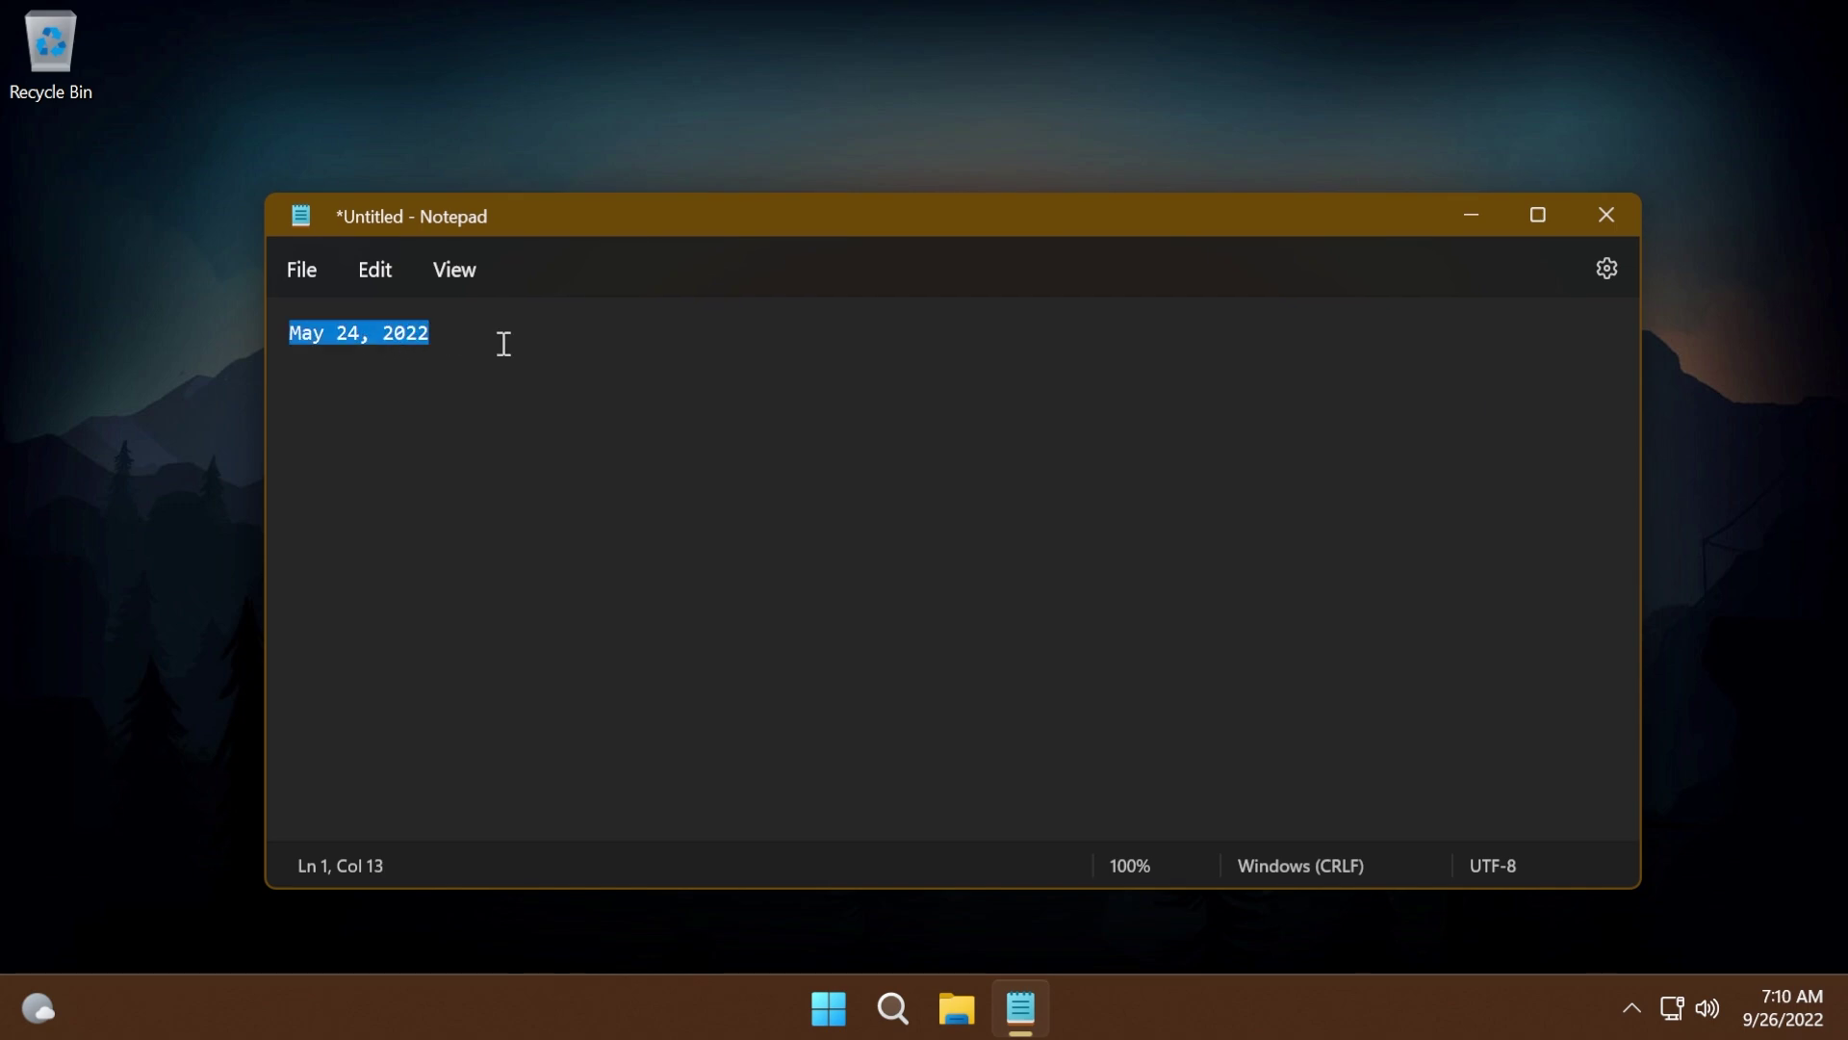
click(503, 343)
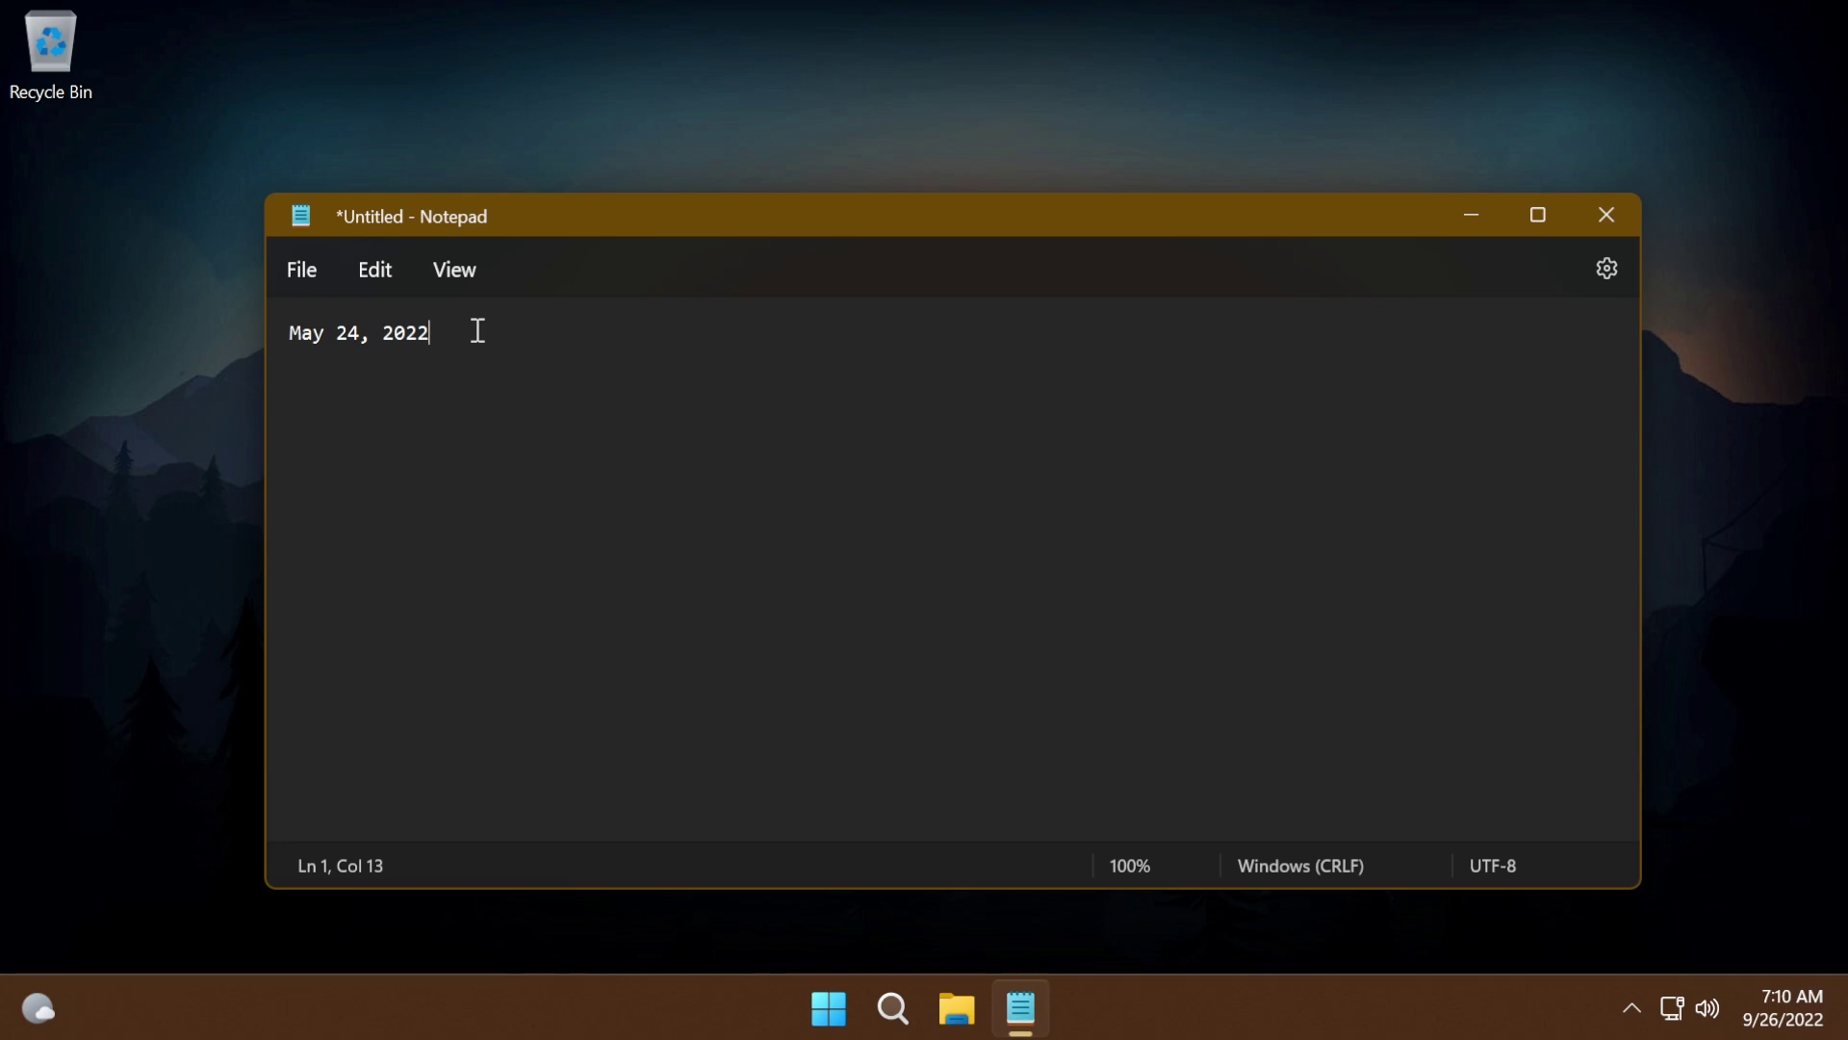
key(ctrl+a)
click(457, 336)
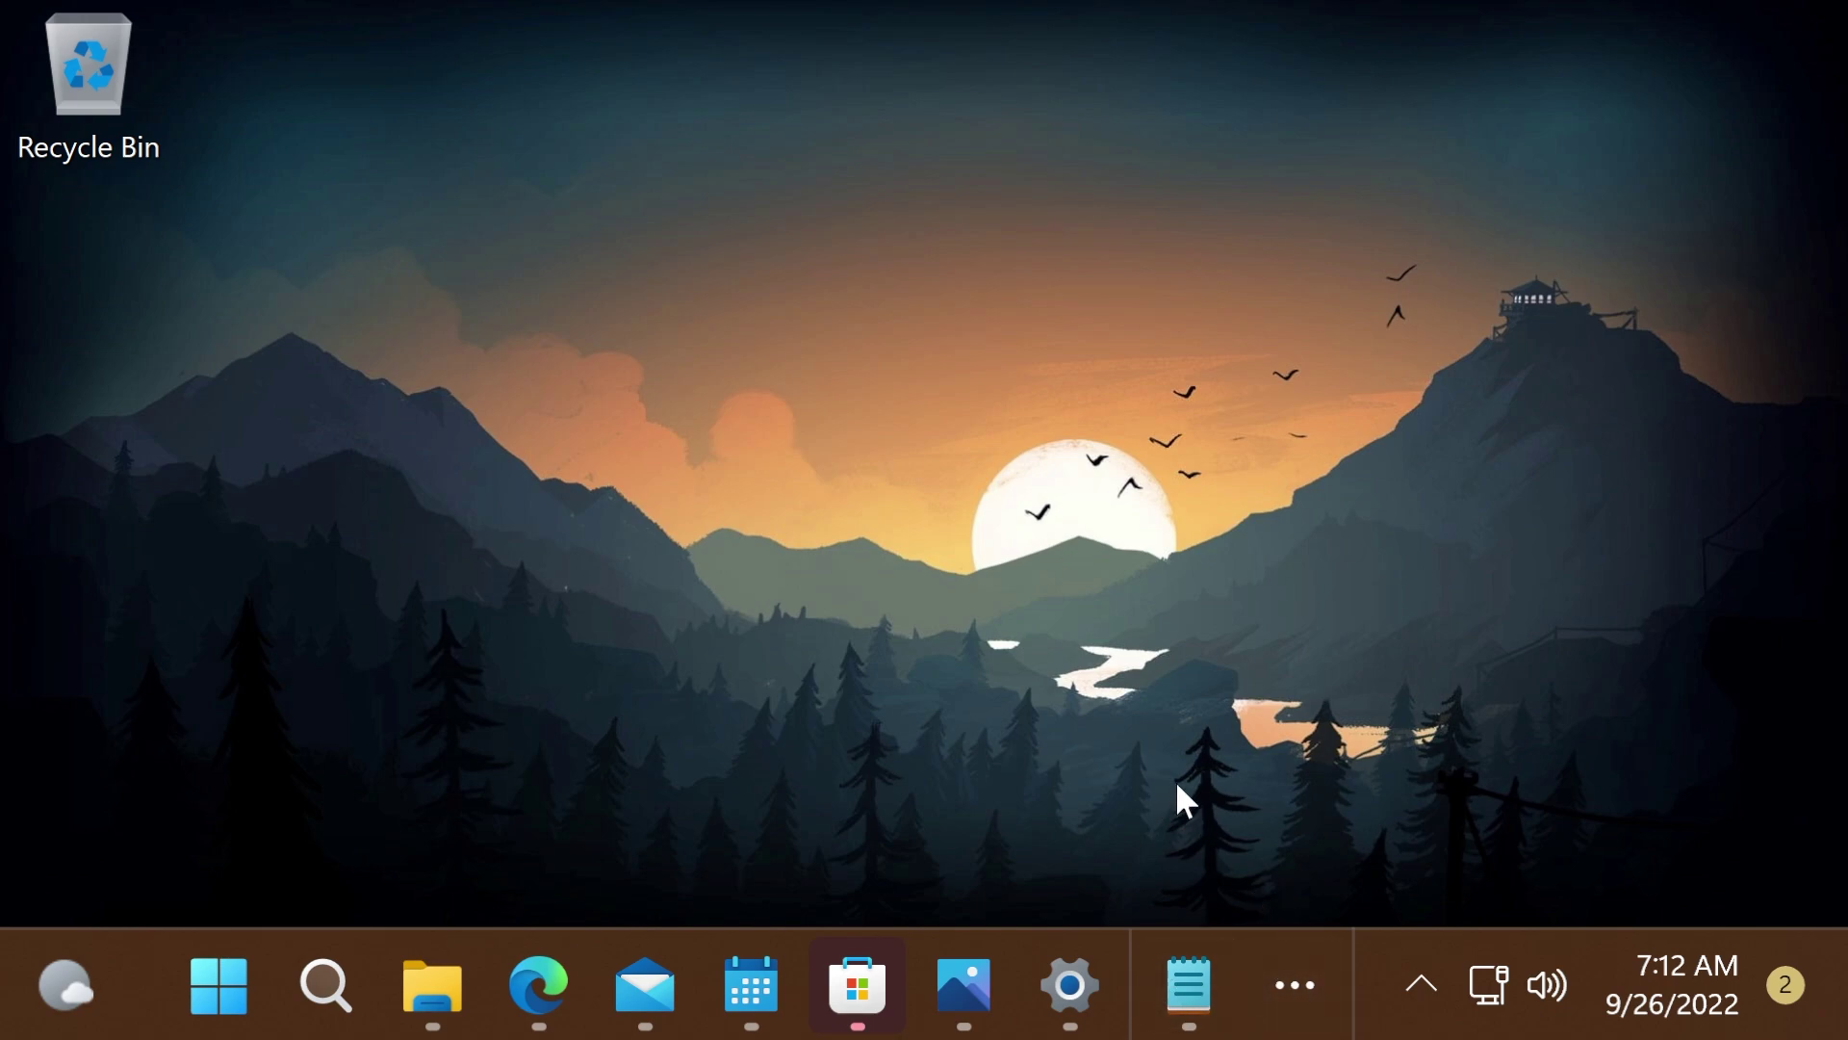
- Show the taskbar overflow flyout listing the pinned apps that don't fit
click(1297, 977)
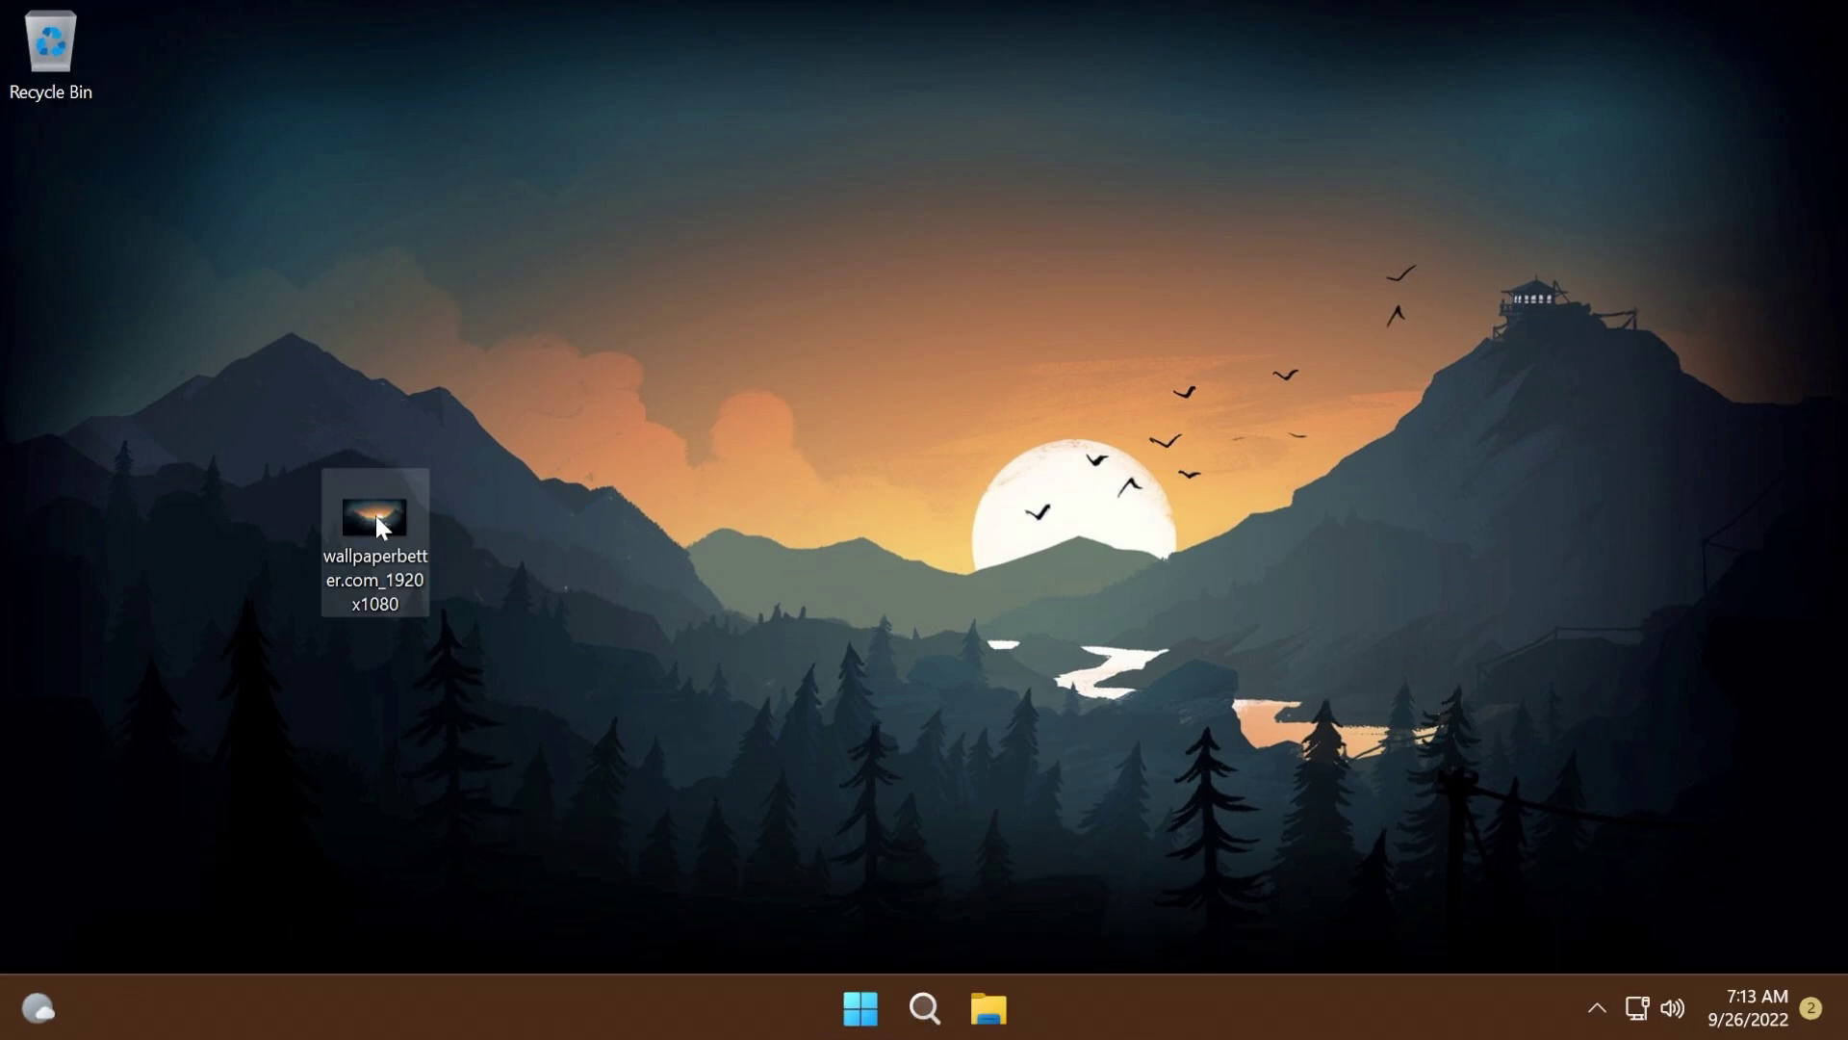
- Open the Open with > Choose another app dialog for the wallpaper .jpg and browse its app list
right_click(378, 520)
mouse_move(582, 390)
click(949, 580)
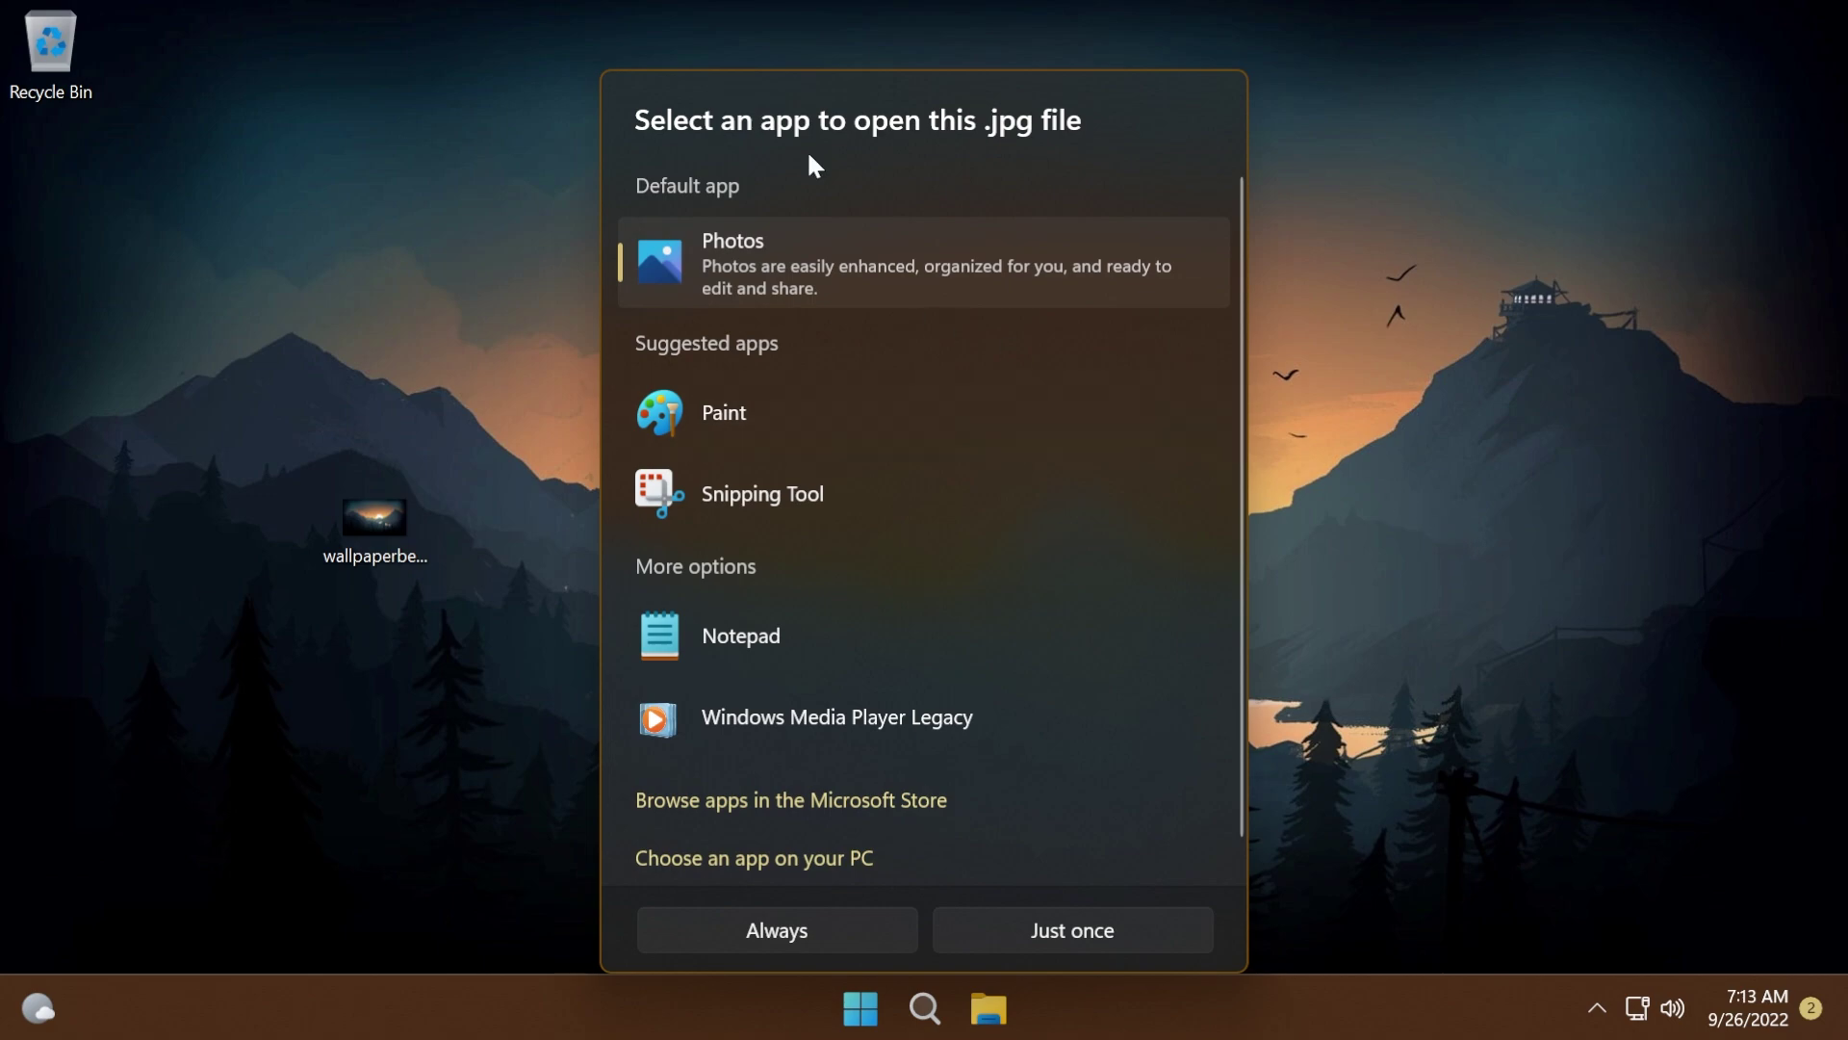
scroll(961, 453, down, 1)
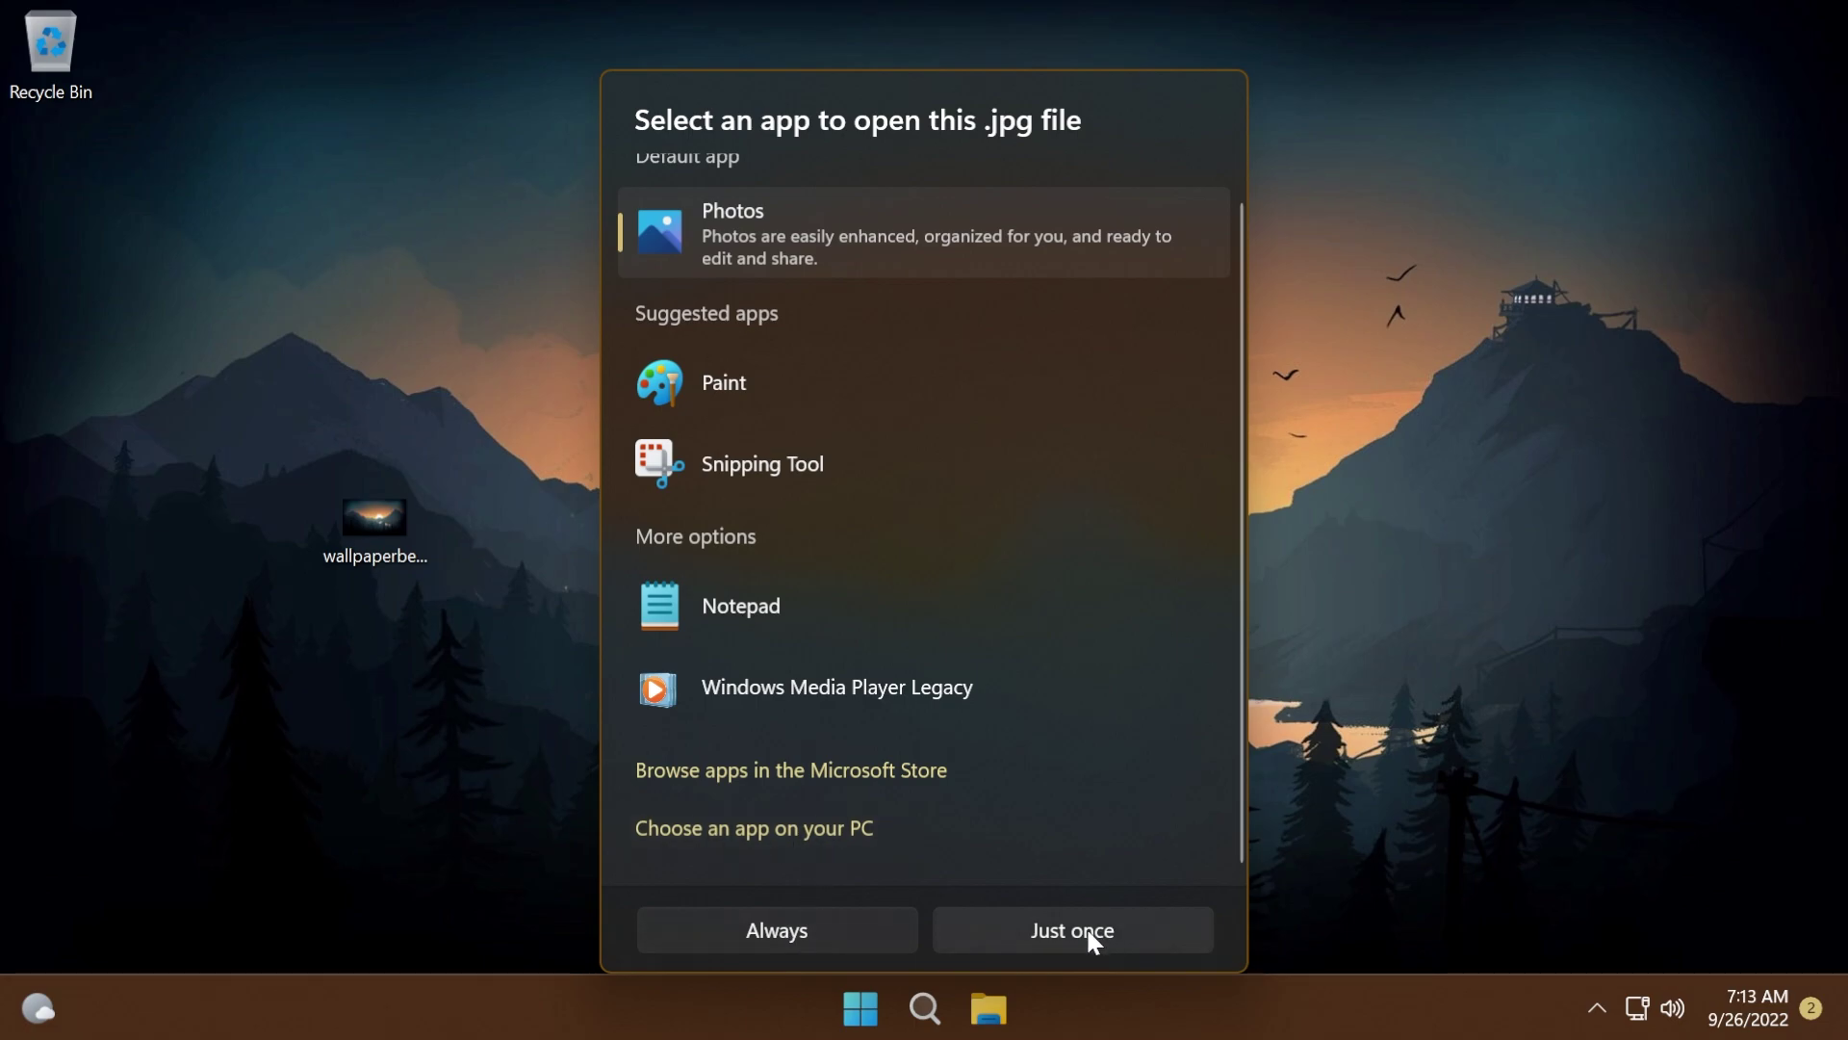
scroll(860, 760, up, 1)
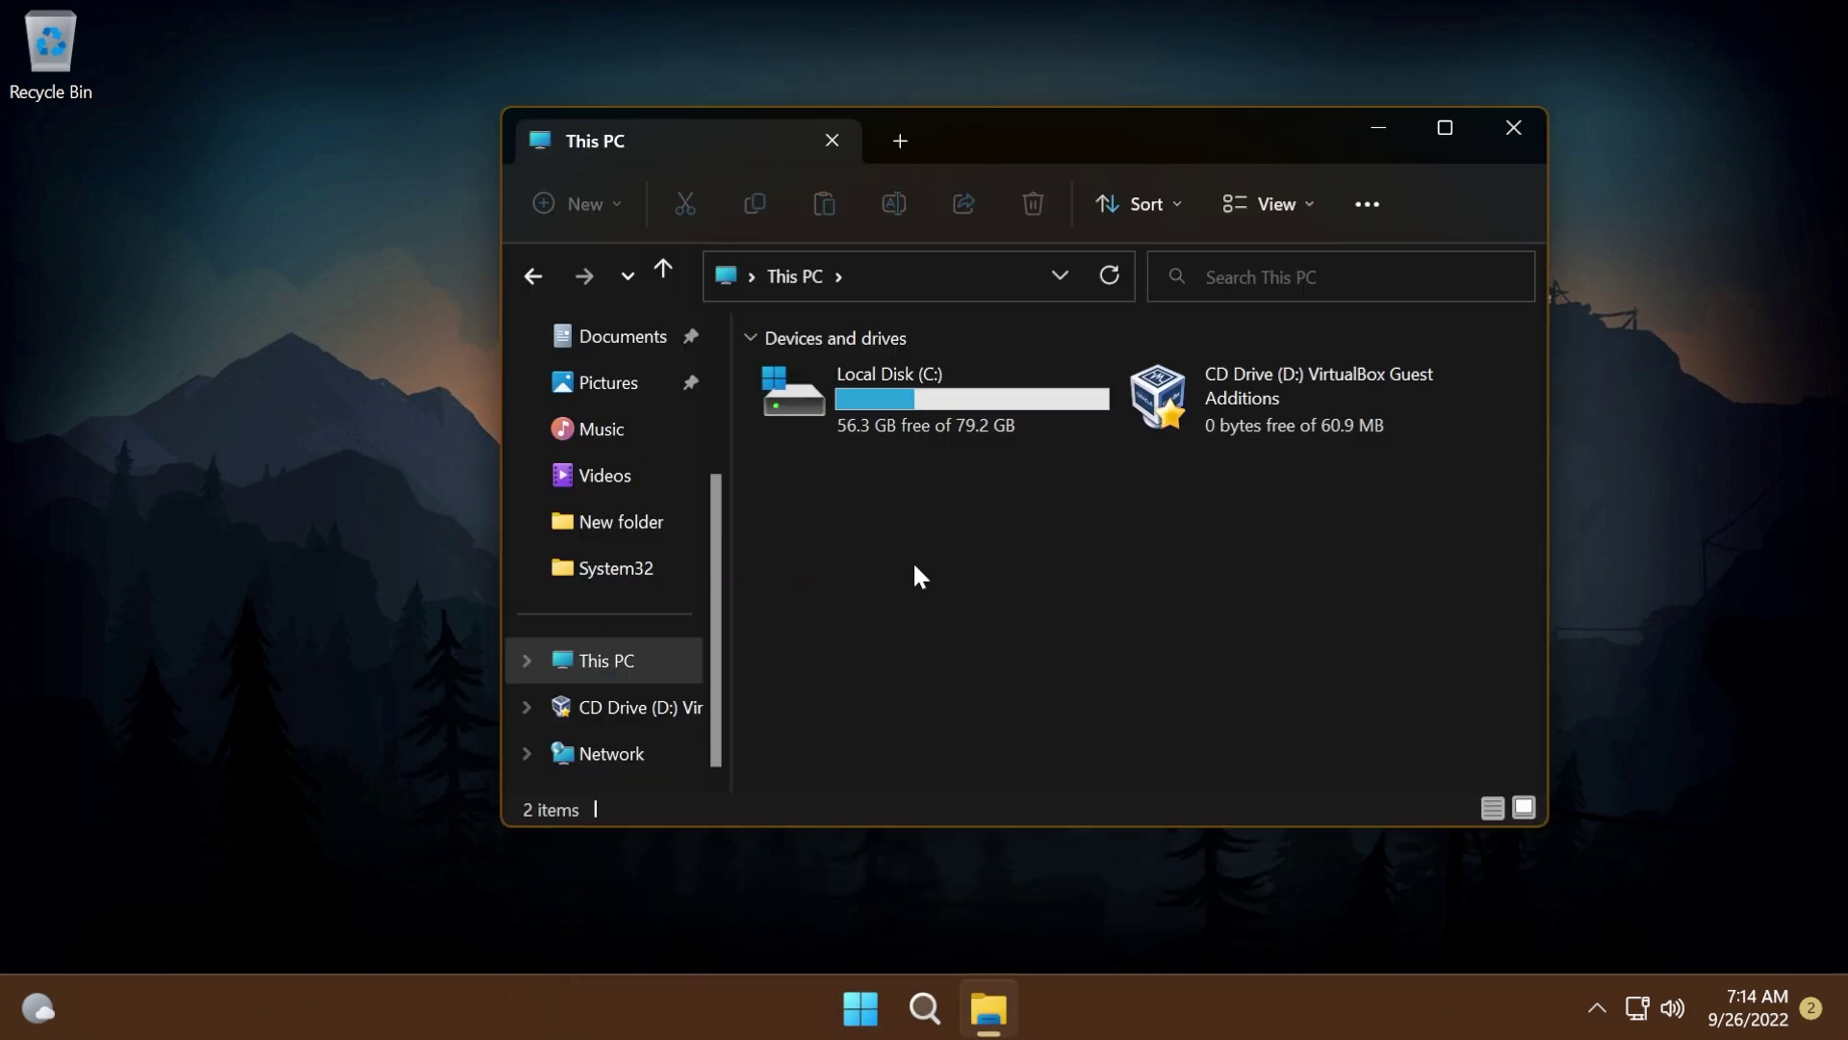
scroll(608, 354, up, 3)
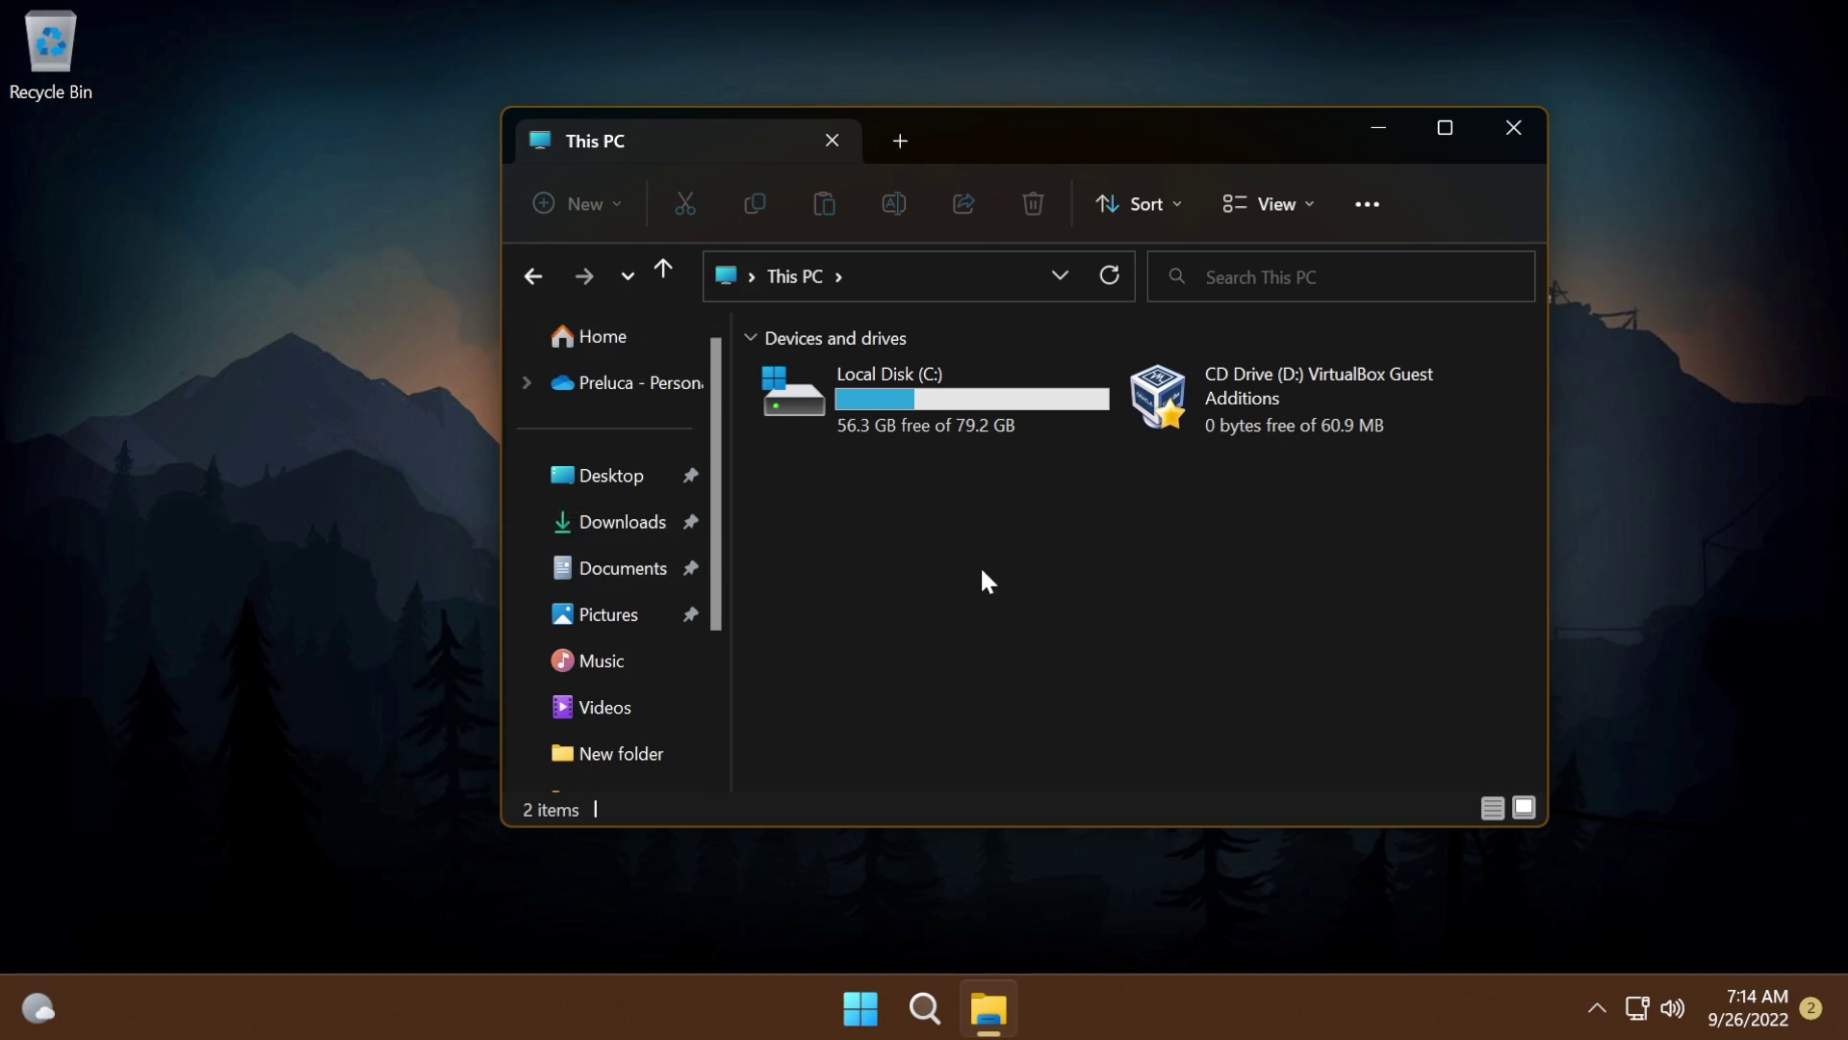
click(897, 141)
click(1235, 144)
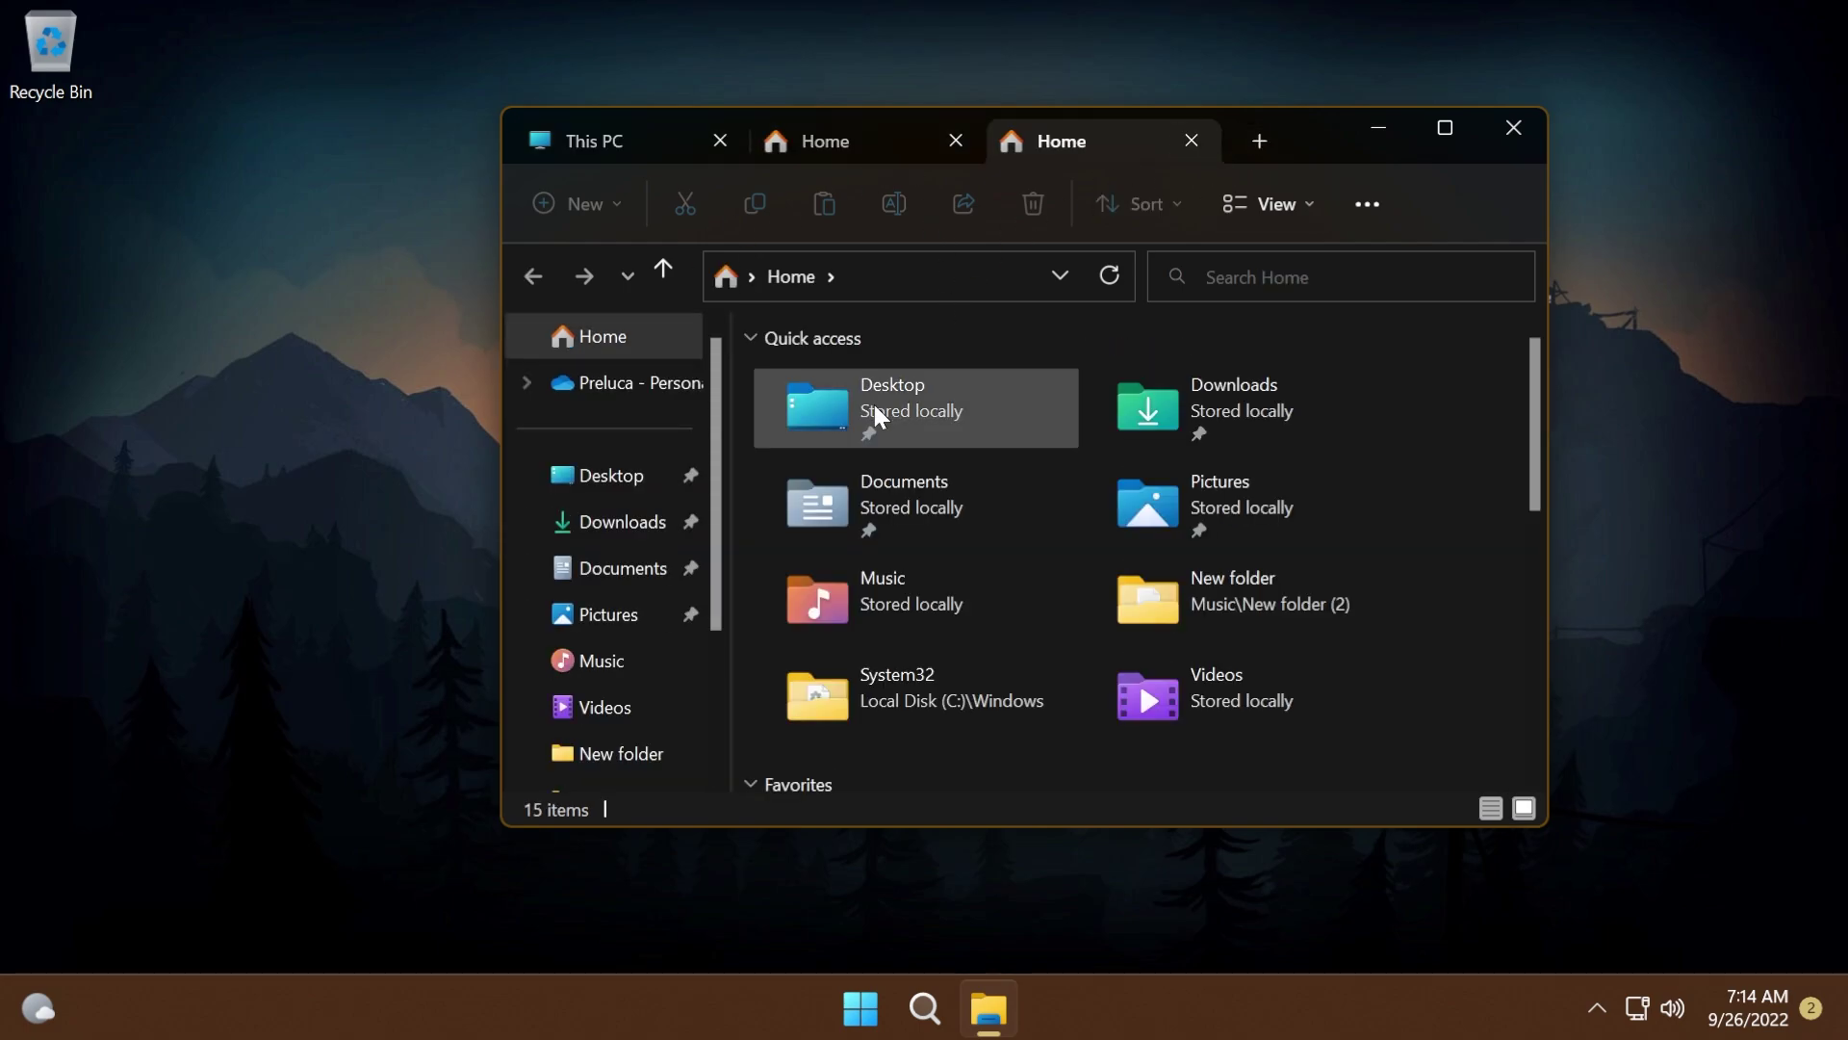
double_click(1174, 405)
drag(1097, 142, 809, 159)
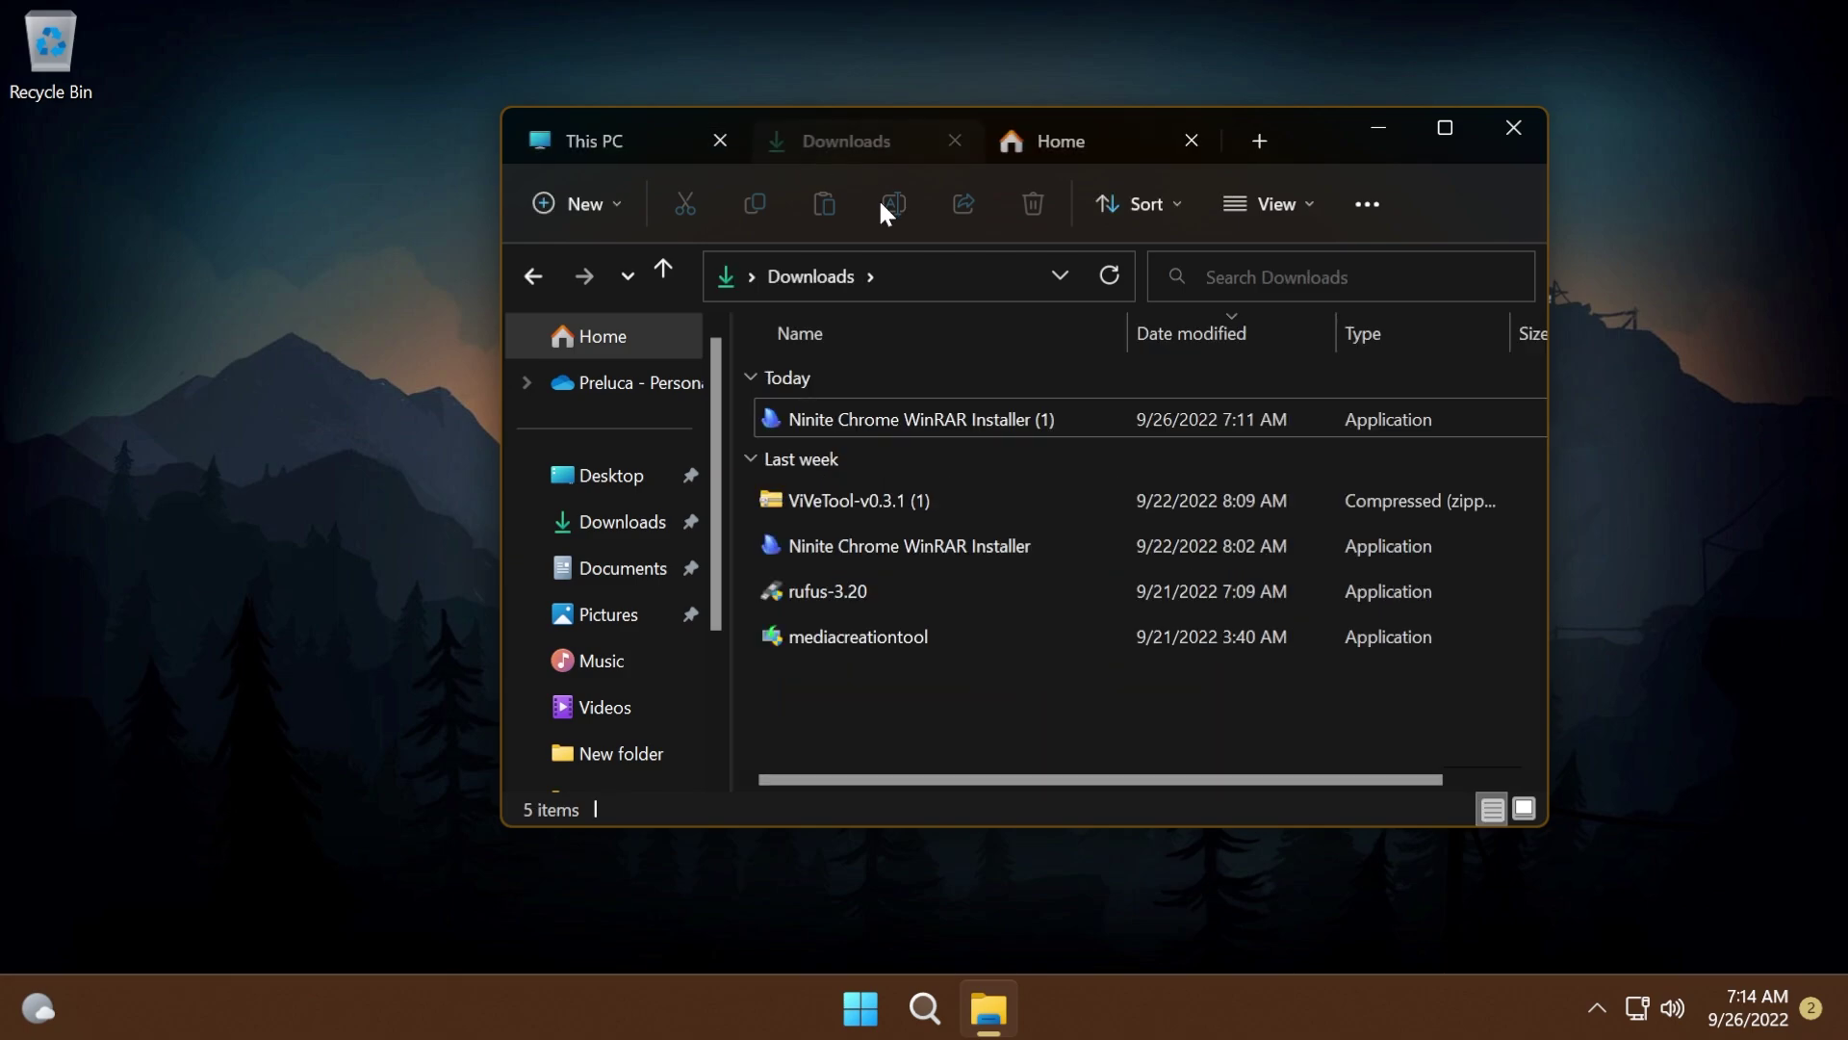
click(1255, 141)
double_click(1227, 412)
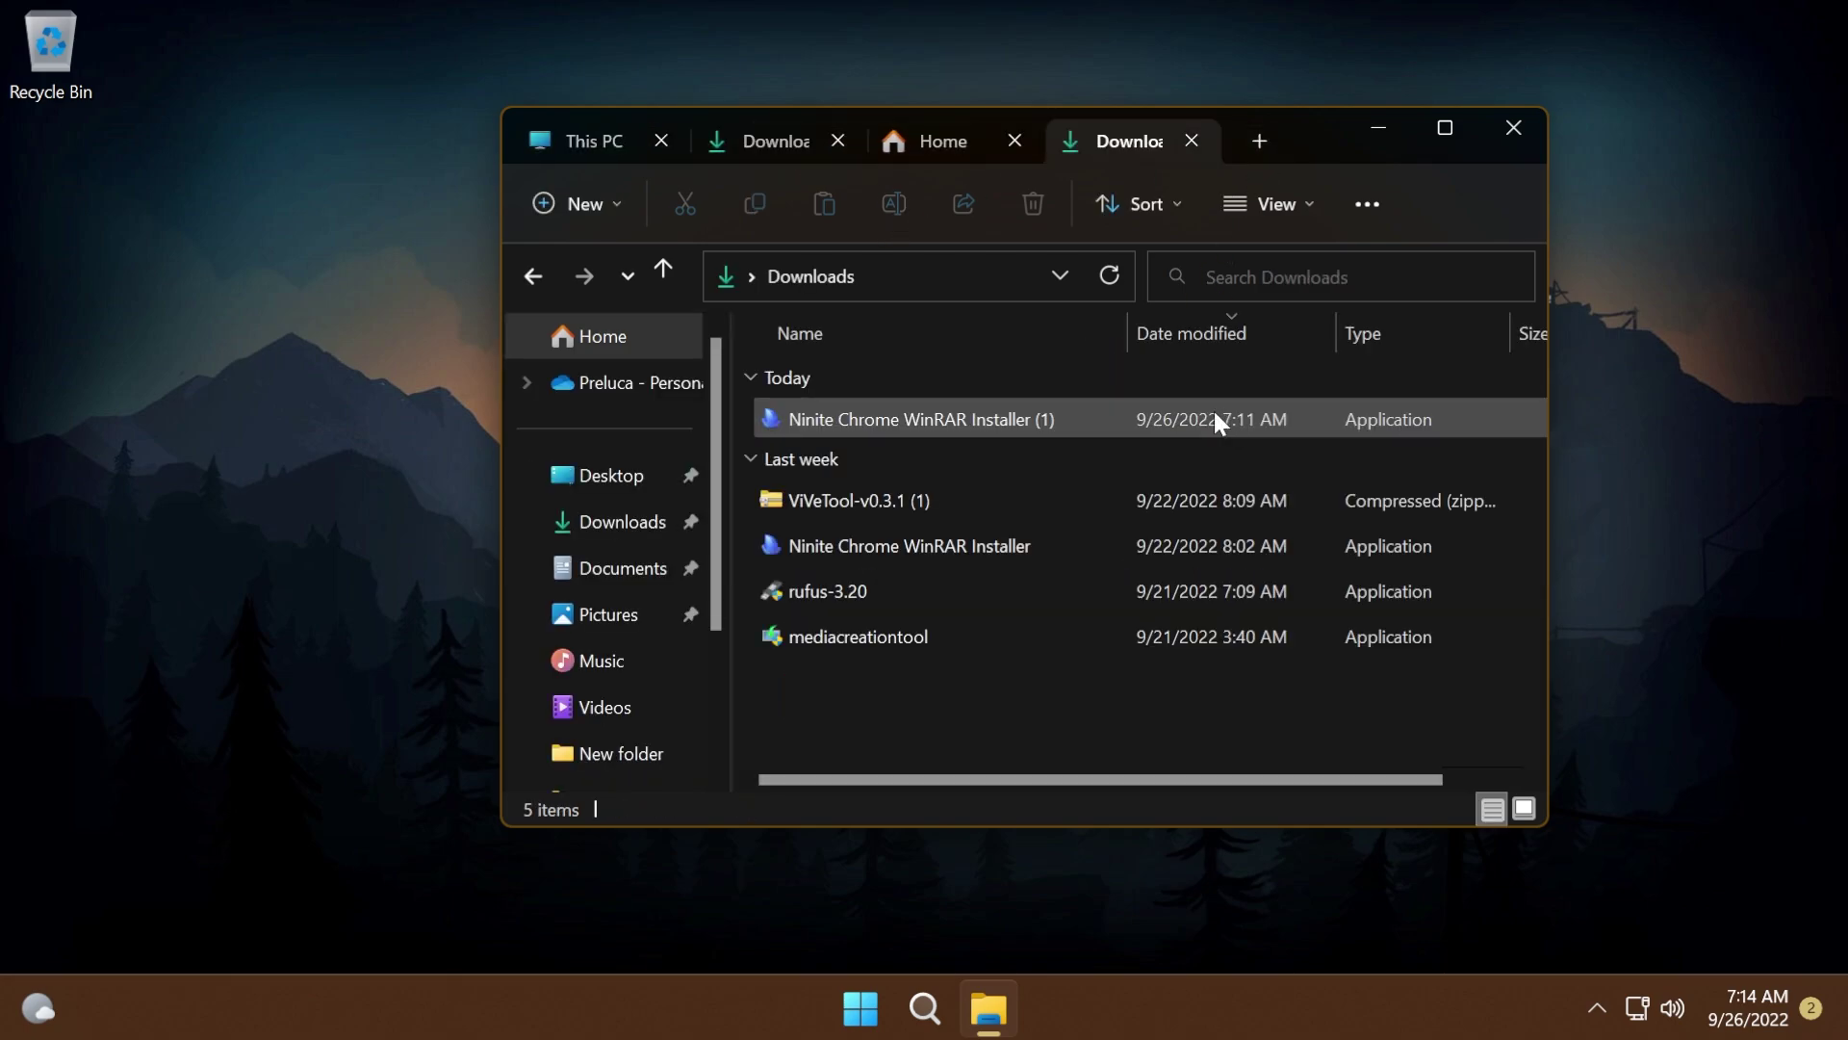
click(837, 141)
click(955, 141)
click(953, 140)
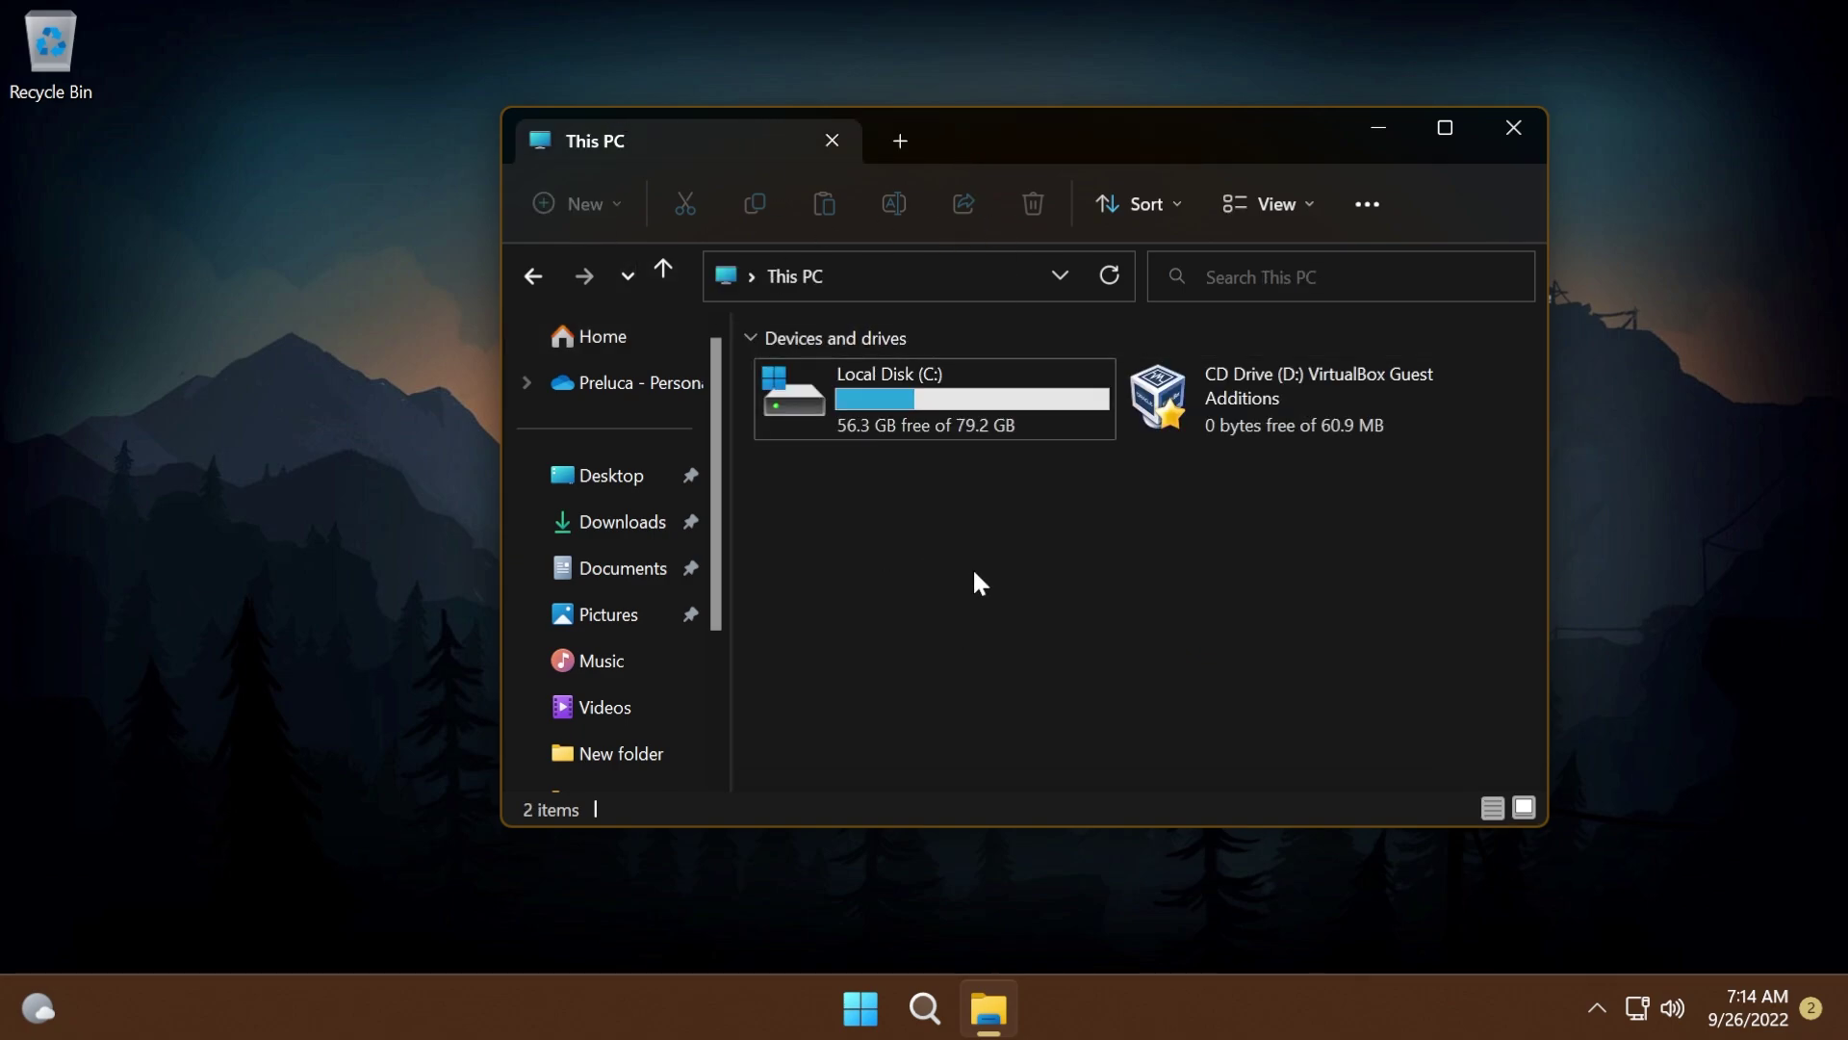
- Go to Settings > Time & language > Typing and expand the Touch keyboard options
key(super+i)
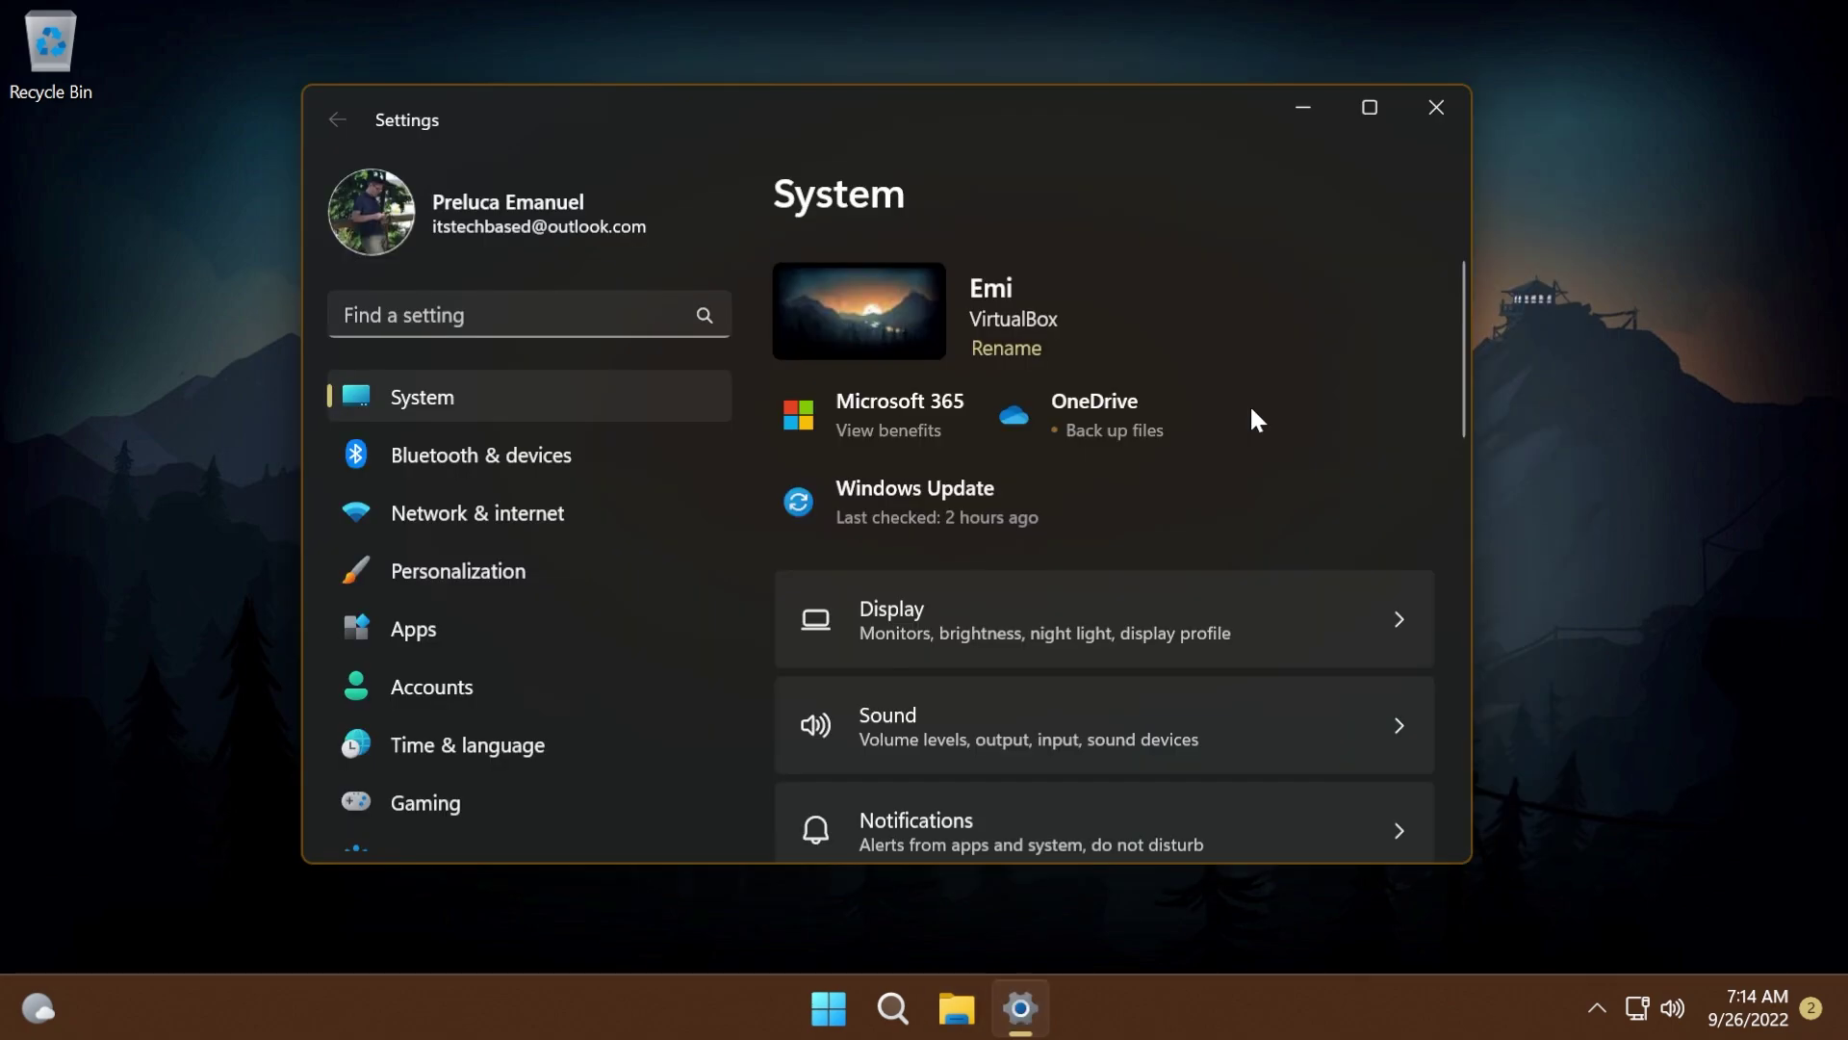
click(463, 755)
click(1039, 753)
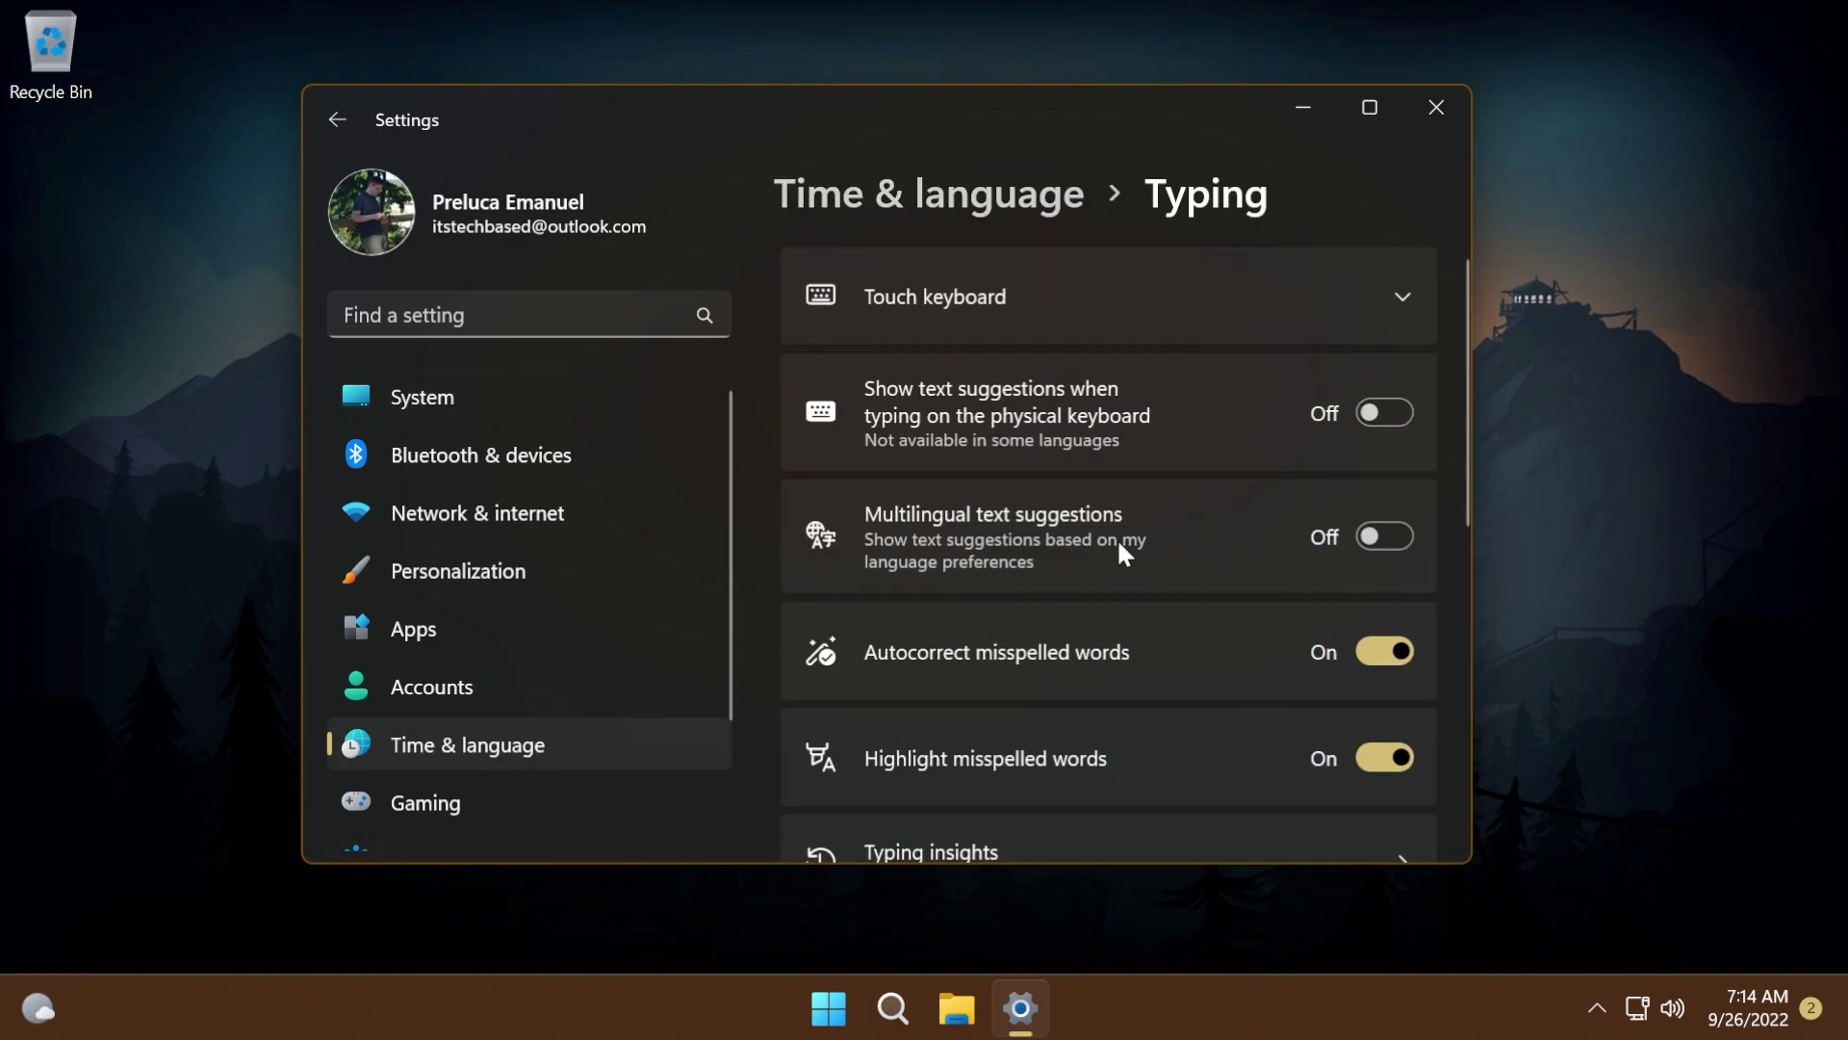
click(1074, 301)
- Review the Show the touch keyboard choices, keep When no keyboard attached, and close Settings
click(1107, 737)
click(991, 752)
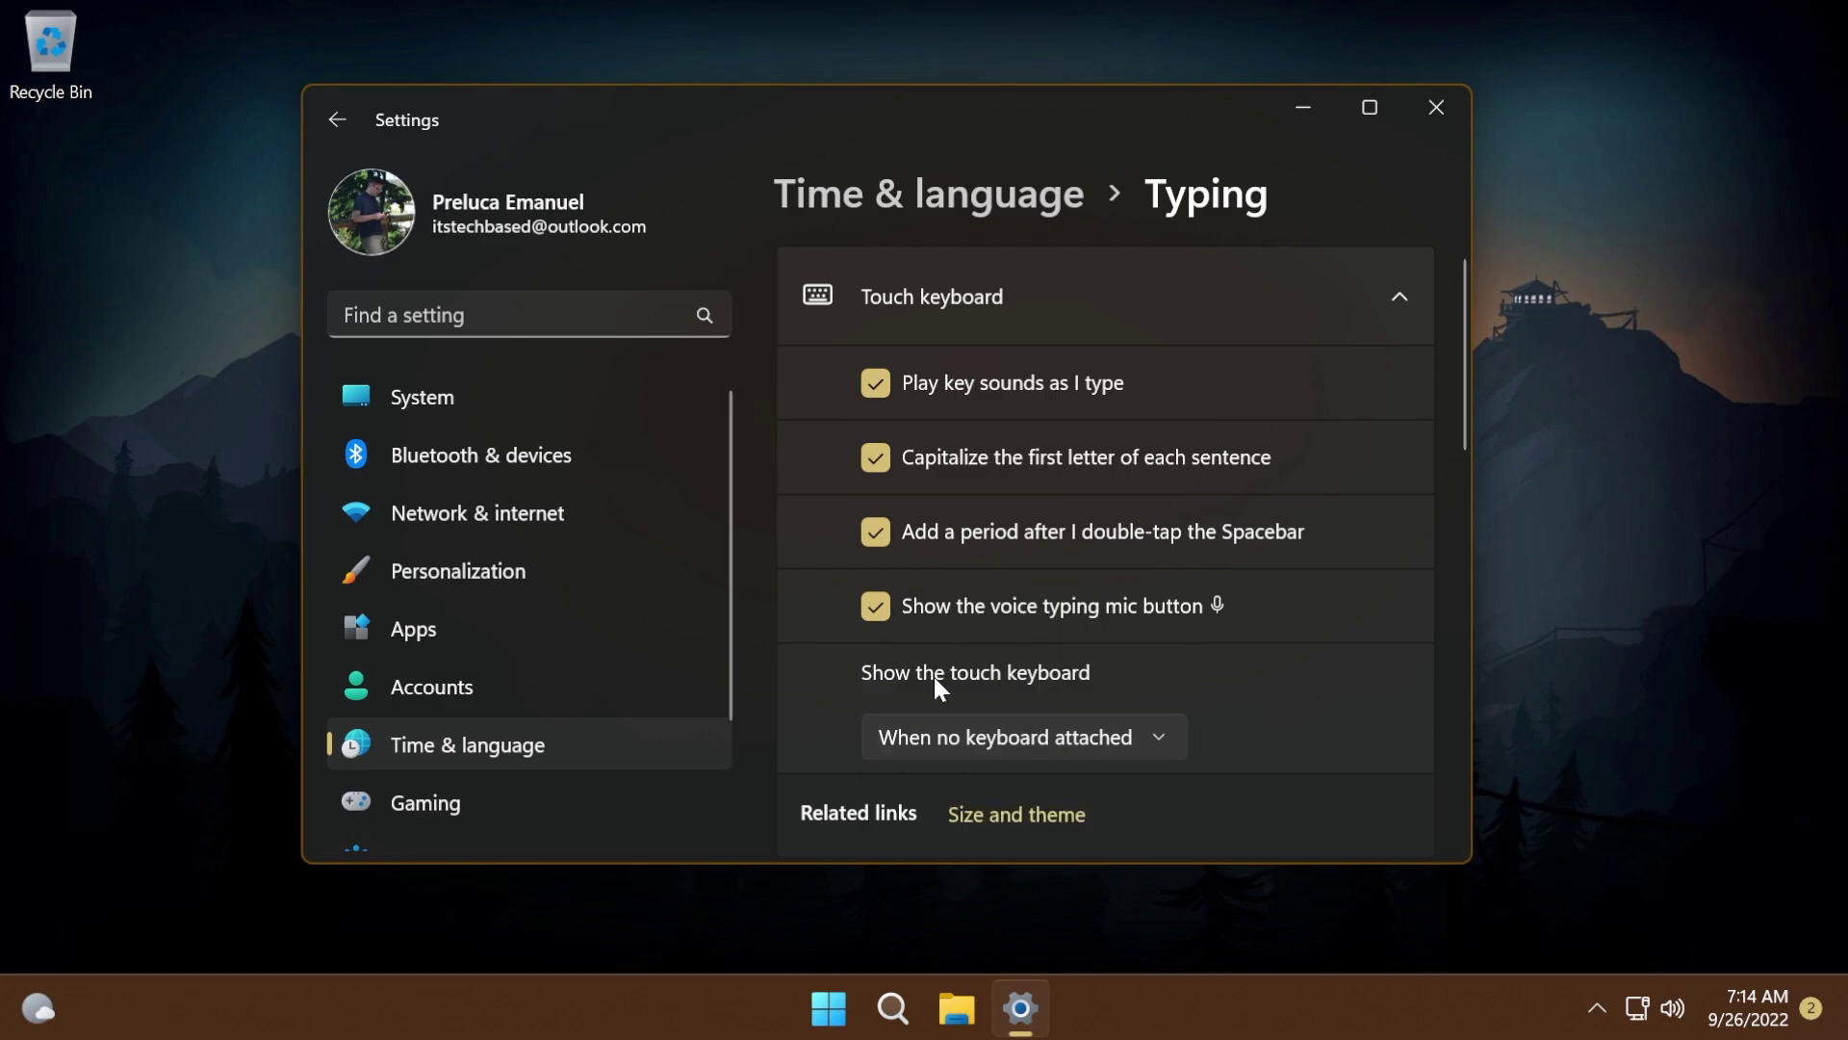
click(1074, 737)
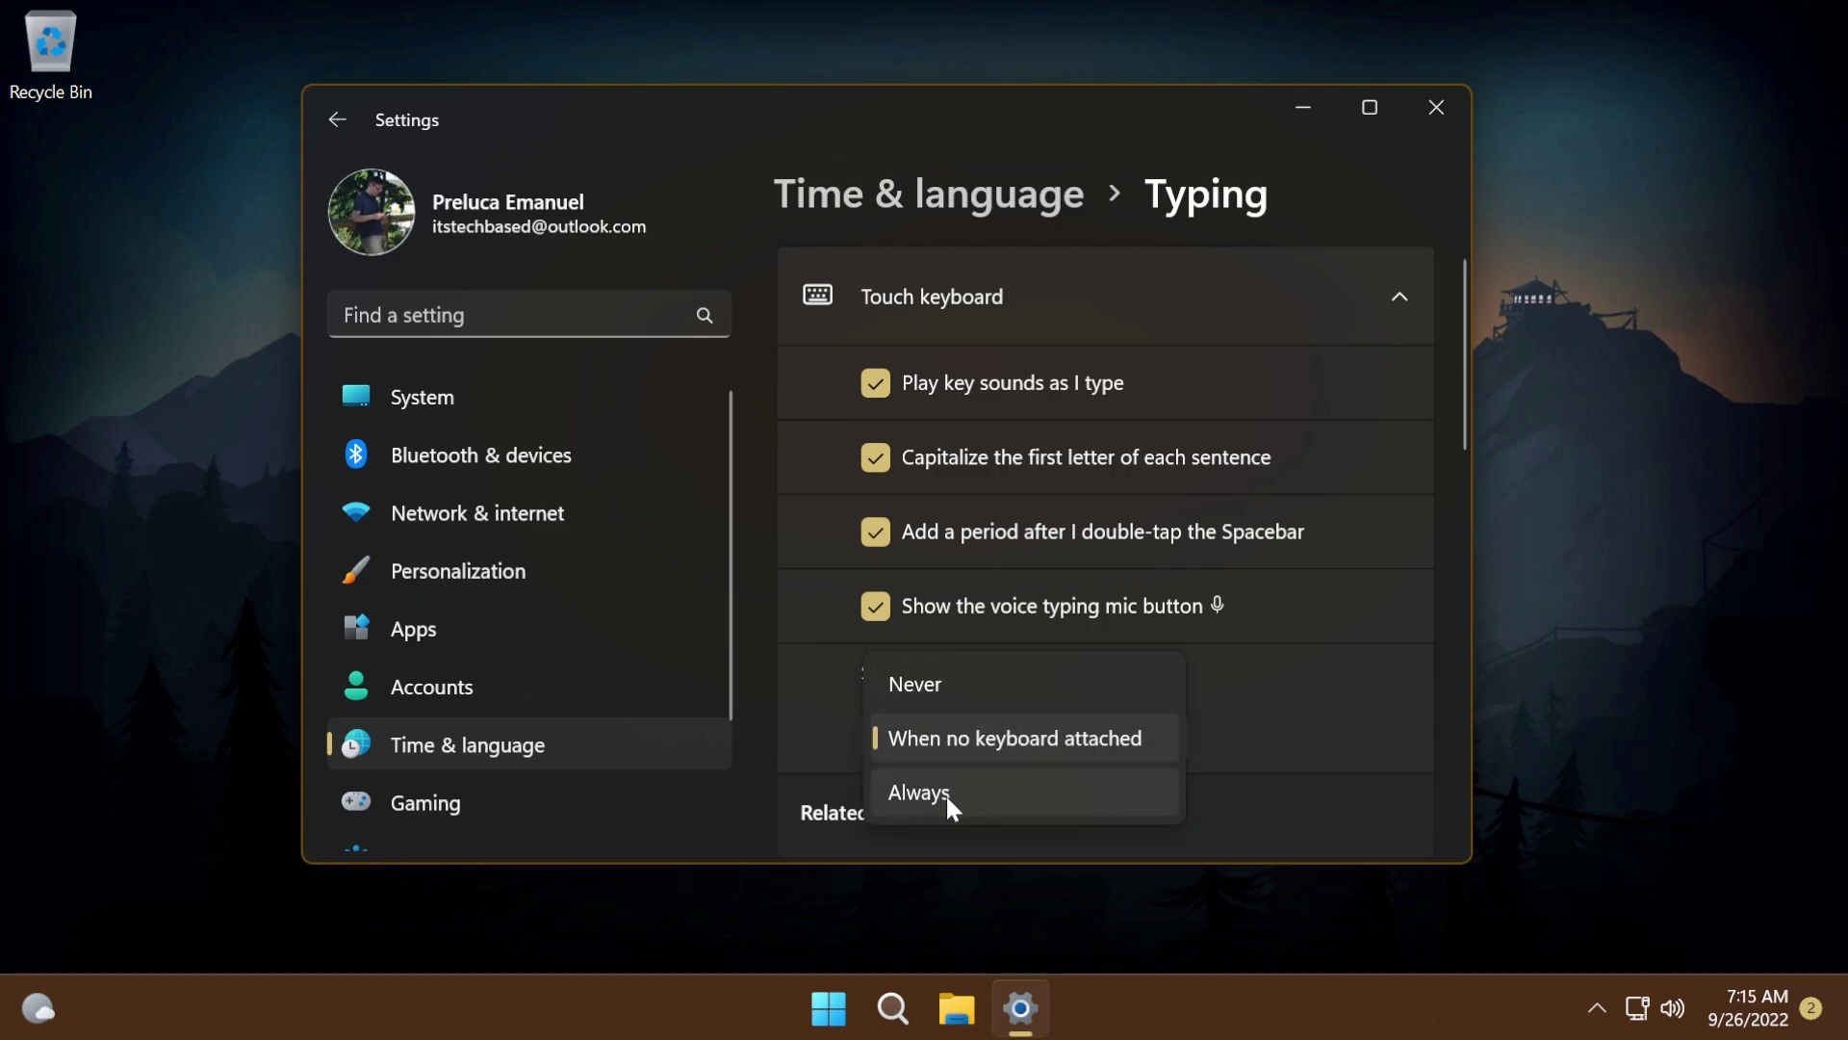
click(1301, 801)
click(1436, 107)
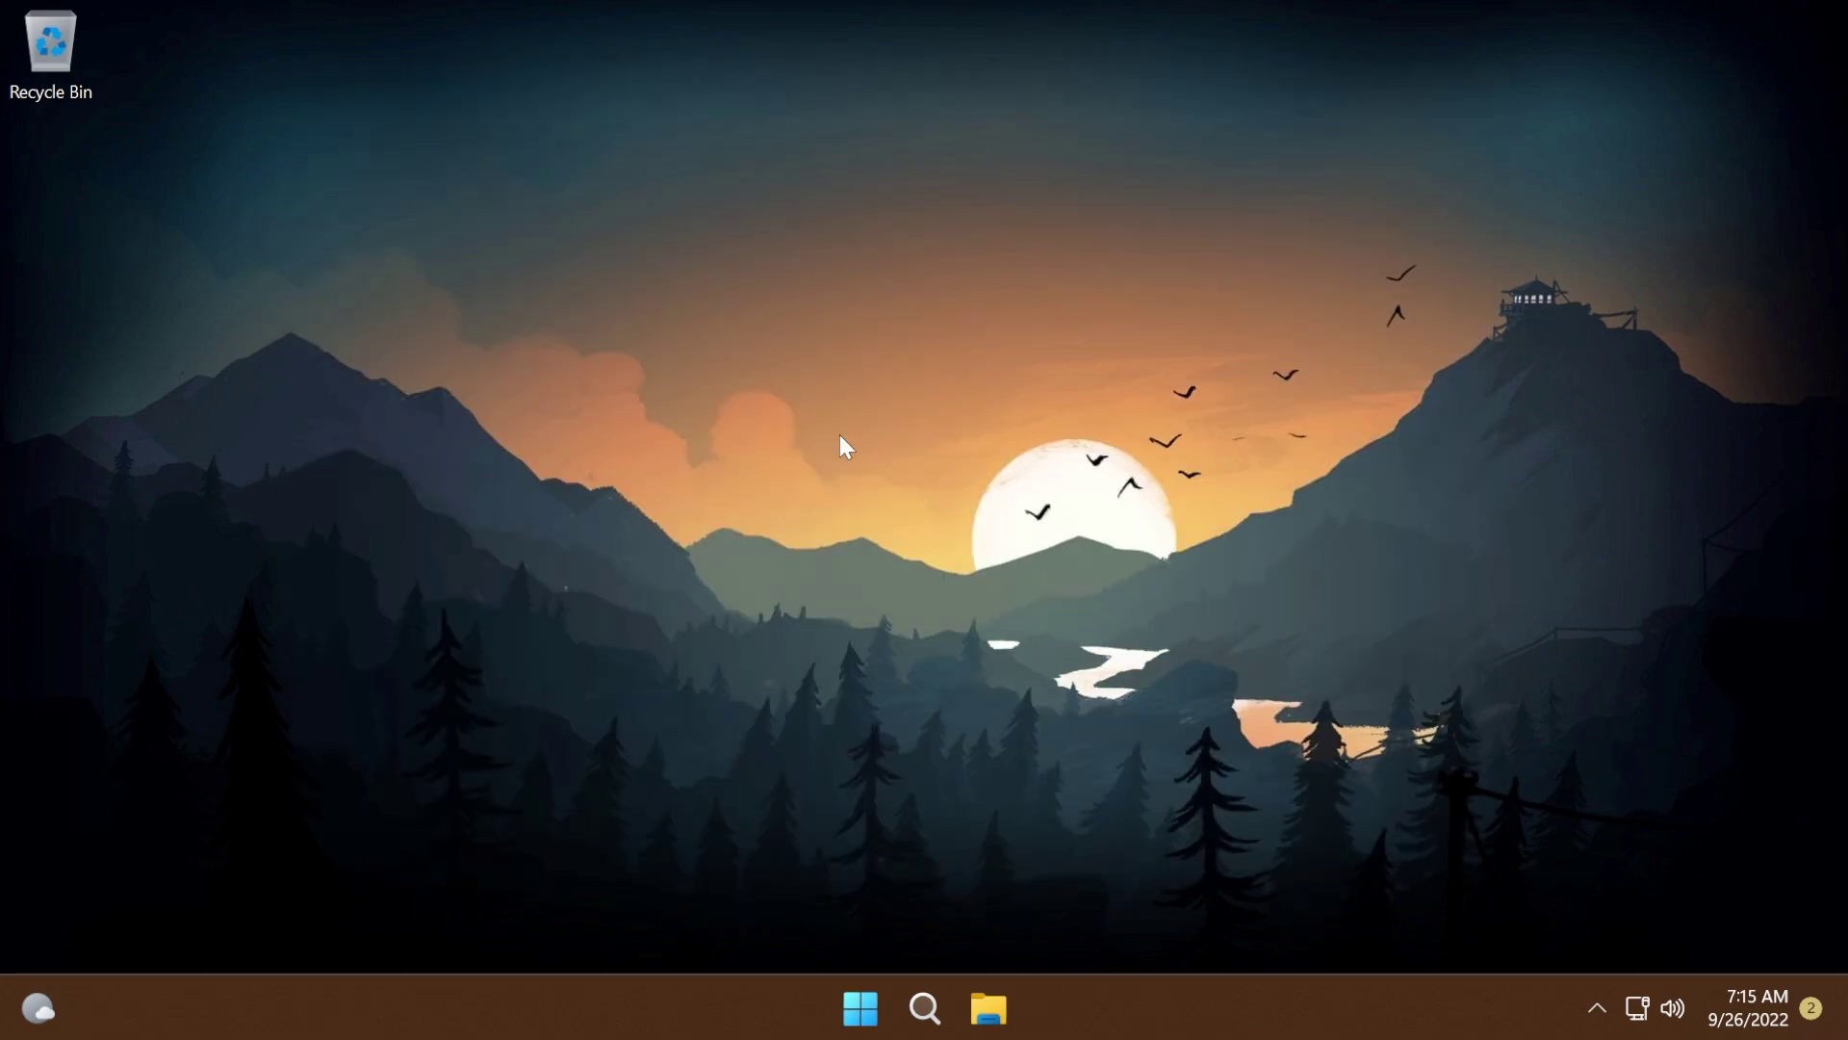